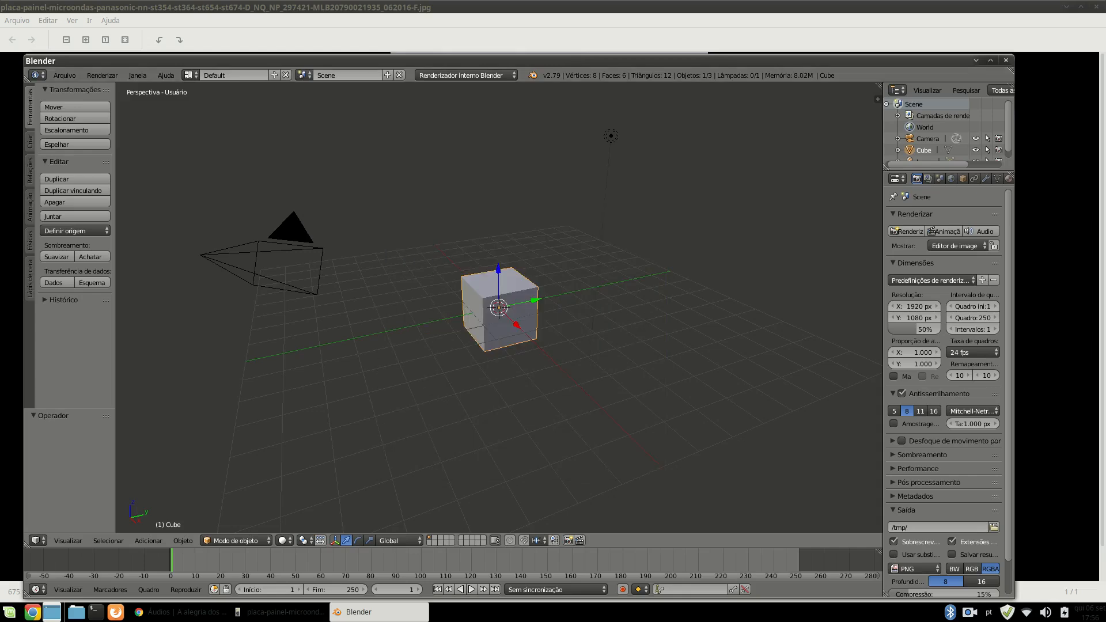
Lower the default cube's top face along Z to flatten it into a slab.
{"action": "key", "text": "Return"}
{"action": "key", "text": "Tab"}
{"action": "left_click", "coordinate": [443, 540]}
{"action": "right_click", "coordinate": [499, 241]}
{"action": "left_click_drag", "start_coordinate": [499, 199], "coordinate": [501, 246]}
{"action": "scroll", "coordinate": [502, 246], "scroll_direction": "up", "scroll_amount": 3}
Scale the slab up uniformly, then shift its whole mesh slightly upward.
{"action": "key", "text": "Tab"}
{"action": "key", "text": "s"}
{"action": "left_click", "coordinate": [734, 284]}
{"action": "key", "text": "Tab"}
{"action": "key", "text": "a"}
{"action": "key", "text": "a"}
{"action": "mouse_move", "coordinate": [498, 322]}
{"action": "left_mouse_down"}
{"action": "mouse_move", "coordinate": [496, 224]}
{"action": "mouse_move", "coordinate": [497, 312]}
{"action": "left_mouse_up"}
Stretch the slab along Y by a factor of 2.191 in top view.
{"action": "key", "text": "Tab"}
{"action": "key", "text": "KP_7"}
{"action": "key", "text": "s"}
{"action": "key", "text": "z"}
{"action": "key", "text": "y"}
{"action": "left_click", "coordinate": [533, 418]}
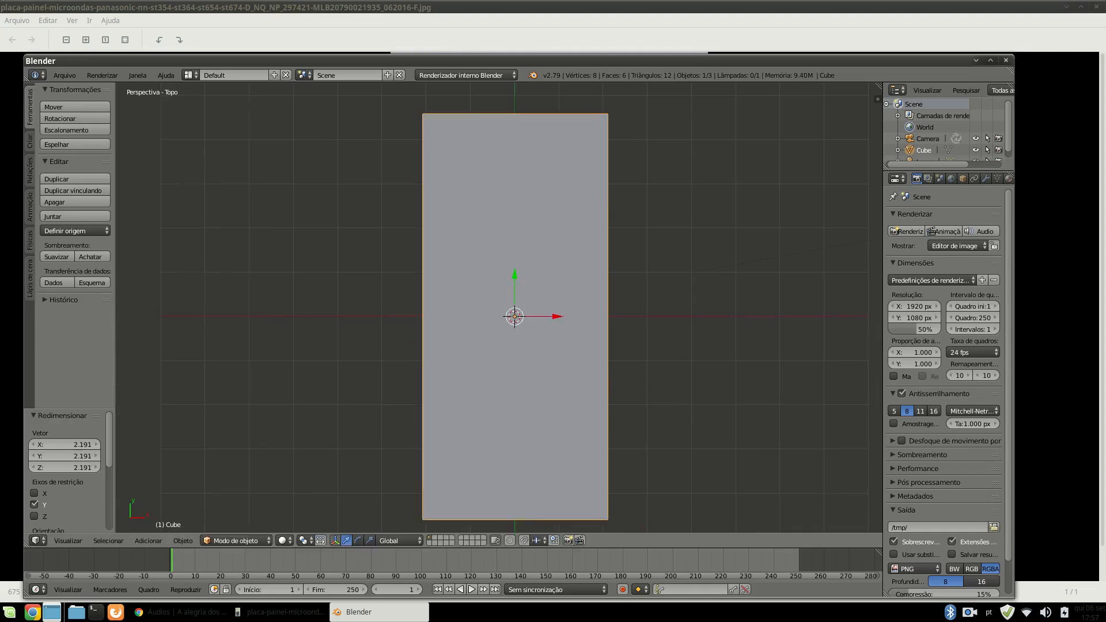
Show the 3D view's properties sidebar and open the texture settings of the slab's material.
{"action": "scroll", "coordinate": [549, 357], "scroll_direction": "down", "scroll_amount": 2}
{"action": "left_click", "coordinate": [496, 344]}
{"action": "key", "text": "n"}
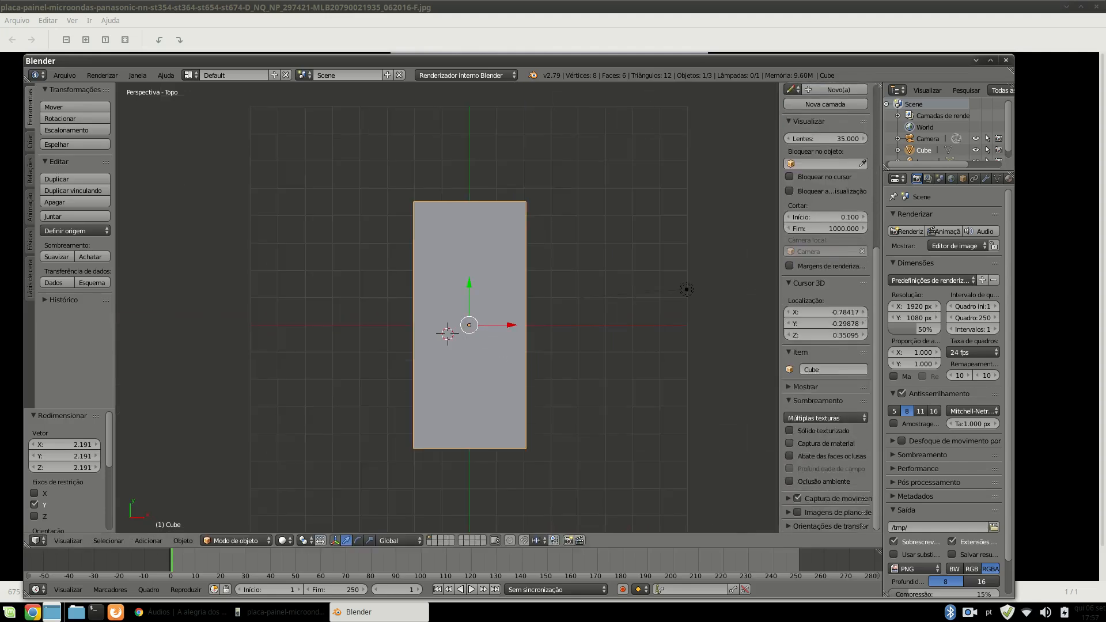
{"action": "left_click", "coordinate": [1008, 178]}
{"action": "scroll", "coordinate": [1007, 178], "scroll_direction": "down", "scroll_amount": 2}
{"action": "left_click", "coordinate": [986, 179]}
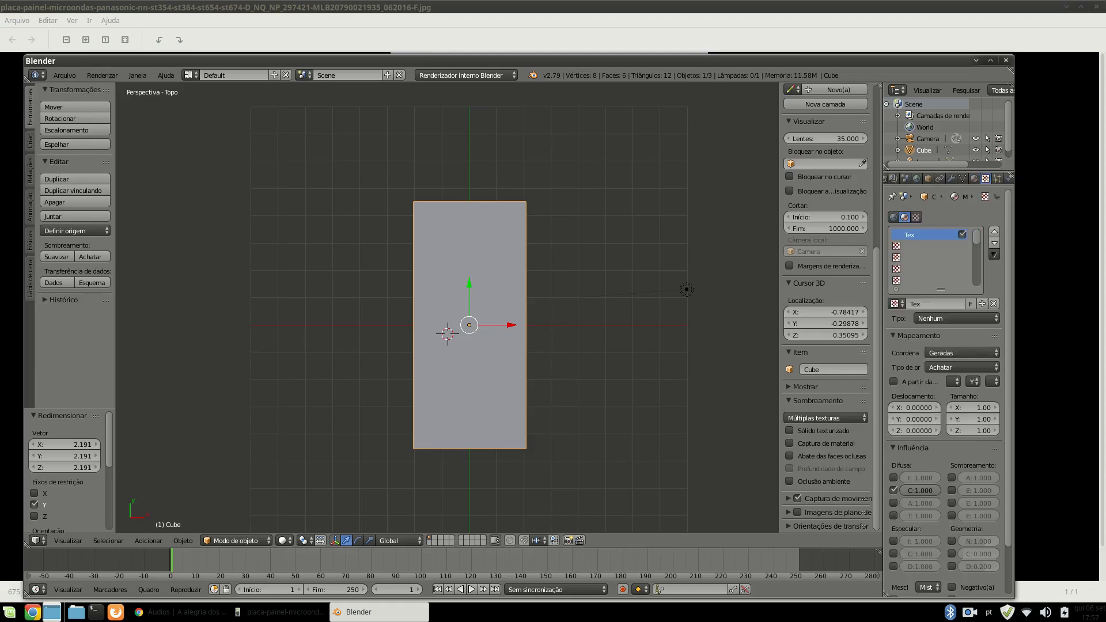
Set the slab's texture type to image or movie and load the placa-painel JPG from Area de Trabalho.
{"action": "left_click", "coordinate": [956, 318]}
{"action": "left_click", "coordinate": [948, 242]}
{"action": "left_click", "coordinate": [973, 487]}
{"action": "left_click", "coordinate": [106, 286]}
{"action": "left_click", "coordinate": [215, 92]}
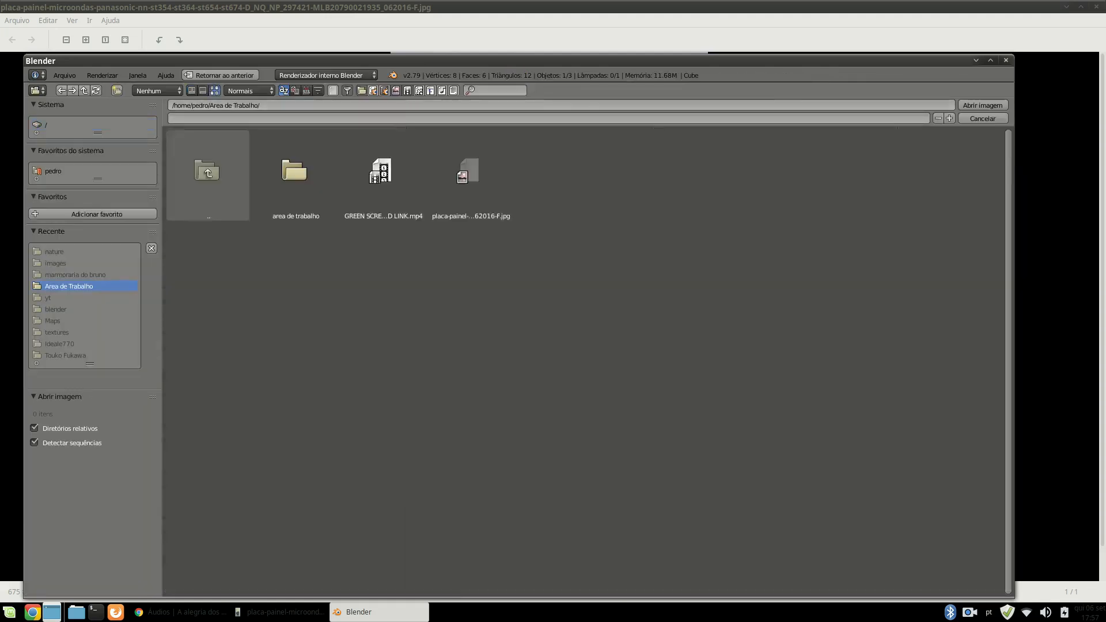
{"action": "double_click", "coordinate": [469, 173]}
Unwrap the slab's mesh with the project-from-view option in top view.
{"action": "key", "text": "u"}
{"action": "left_click", "coordinate": [461, 261]}
{"action": "key", "text": "Tab"}
{"action": "key", "text": "u"}
{"action": "left_click", "coordinate": [470, 361]}
Change the timeline area into an enlarged UV/image editor and display the placa-painel image in it.
{"action": "left_click", "coordinate": [38, 589]}
{"action": "left_click", "coordinate": [67, 485]}
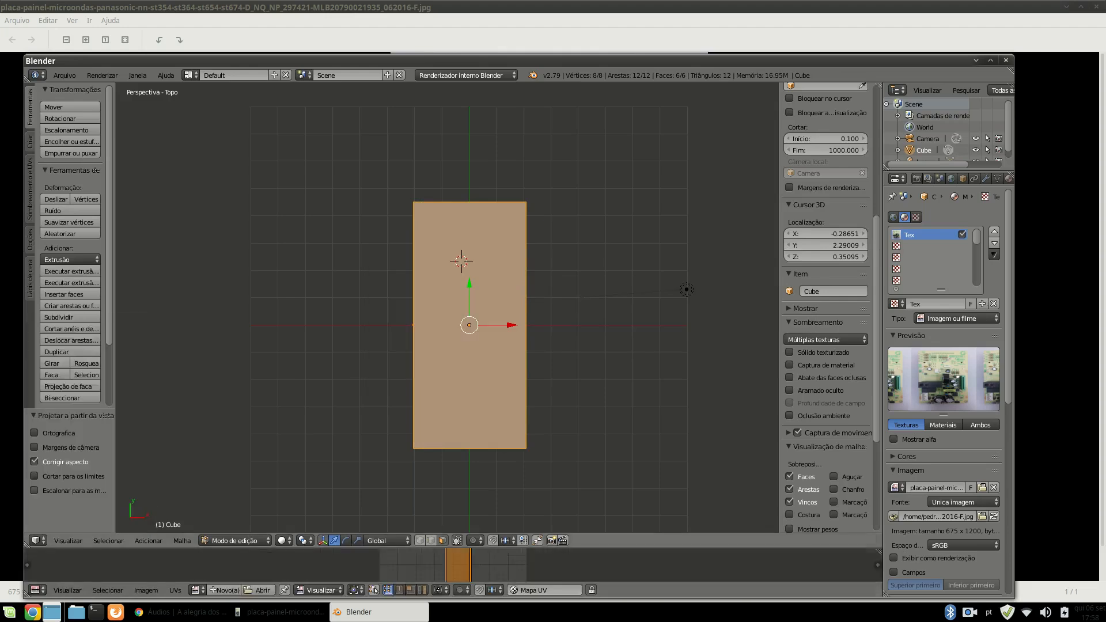
{"action": "left_click_drag", "start_coordinate": [231, 548], "coordinate": [231, 440]}
{"action": "left_click", "coordinate": [196, 589]}
{"action": "left_click", "coordinate": [248, 453]}
Scale the UV layout so that it fits over the circuit board image.
{"action": "scroll", "coordinate": [453, 511], "scroll_direction": "down", "scroll_amount": 8}
{"action": "key", "text": "s"}
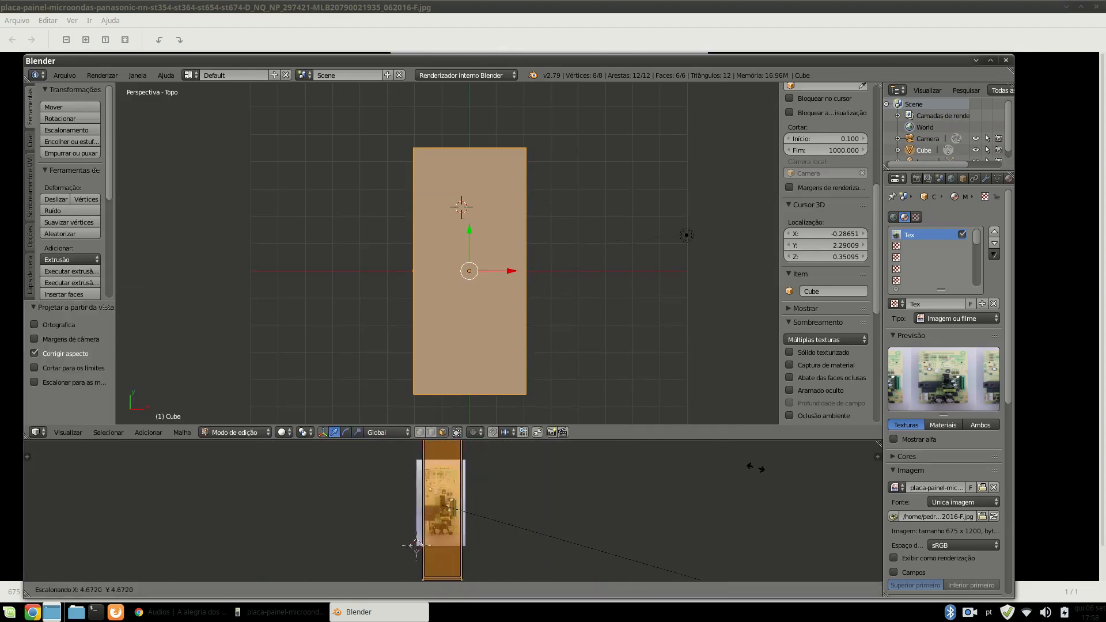
{"action": "left_click", "coordinate": [625, 547]}
{"action": "middle_click_drag", "start_coordinate": [532, 418], "coordinate": [479, 321]}
{"action": "key", "text": "s"}
{"action": "left_click", "coordinate": [477, 319]}
{"action": "key", "text": "Tab"}
{"action": "key", "text": "Tab"}
{"action": "key", "text": "a"}
{"action": "right_click", "coordinate": [512, 299]}
{"action": "left_click_drag", "start_coordinate": [547, 306], "coordinate": [590, 318]}
{"action": "key", "text": "a"}
{"action": "key", "text": "a"}
{"action": "middle_click_drag", "start_coordinate": [490, 323], "coordinate": [582, 403]}
{"action": "scroll", "coordinate": [582, 314], "scroll_direction": "down", "scroll_amount": 4}
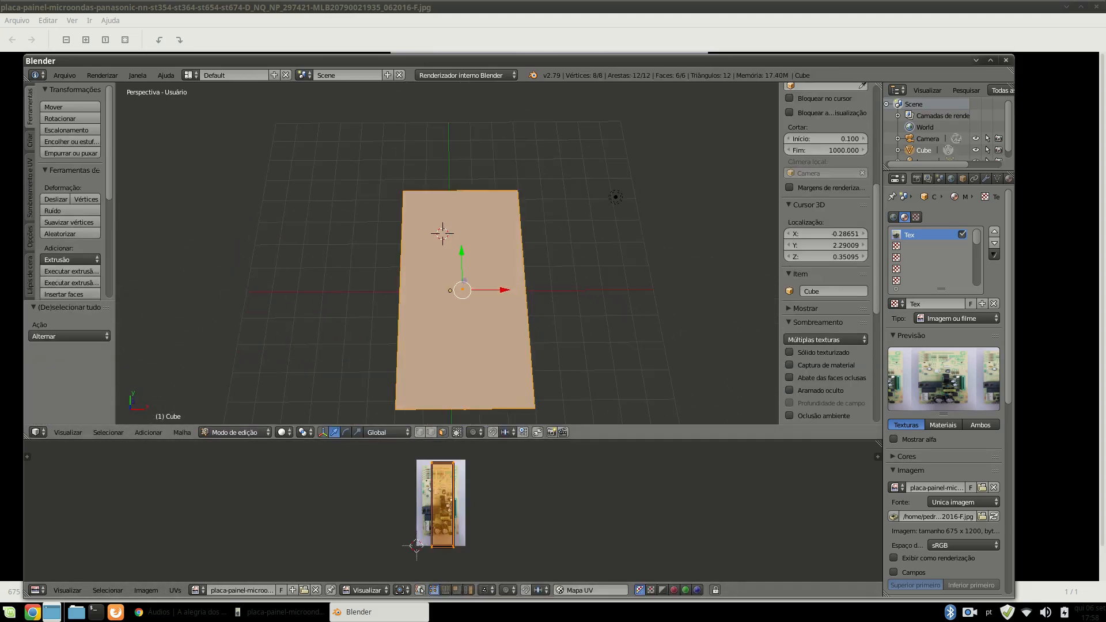
{"action": "key", "text": "ctrl+z"}
{"action": "key", "text": "ctrl+z"}
{"action": "key", "text": "ctrl+z"}
{"action": "key", "text": "ctrl+z"}
{"action": "key", "text": "ctrl+z"}
Select the slab's top face and move its lower UV corner toward the board's edge in the image.
{"action": "scroll", "coordinate": [445, 526], "scroll_direction": "up", "scroll_amount": 3}
{"action": "left_click", "coordinate": [470, 309]}
{"action": "right_click", "coordinate": [470, 309]}
{"action": "scroll", "coordinate": [438, 518], "scroll_direction": "down", "scroll_amount": 2}
{"action": "scroll", "coordinate": [456, 525], "scroll_direction": "up", "scroll_amount": 1}
{"action": "right_click", "coordinate": [451, 556]}
{"action": "key", "text": "g"}
{"action": "left_click", "coordinate": [456, 549]}
Enlarge the UV editor, align the top face's other UV corners with the pictured board's corners, and leave edit mode.
{"action": "left_click_drag", "start_coordinate": [437, 440], "coordinate": [438, 207]}
{"action": "scroll", "coordinate": [438, 312], "scroll_direction": "up", "scroll_amount": 4}
{"action": "right_click", "coordinate": [383, 295]}
{"action": "key", "text": "g"}
{"action": "left_click", "coordinate": [346, 306]}
{"action": "middle_click_drag", "start_coordinate": [346, 346], "coordinate": [336, 227]}
{"action": "right_click", "coordinate": [375, 515]}
{"action": "key", "text": "g"}
{"action": "left_click", "coordinate": [338, 470]}
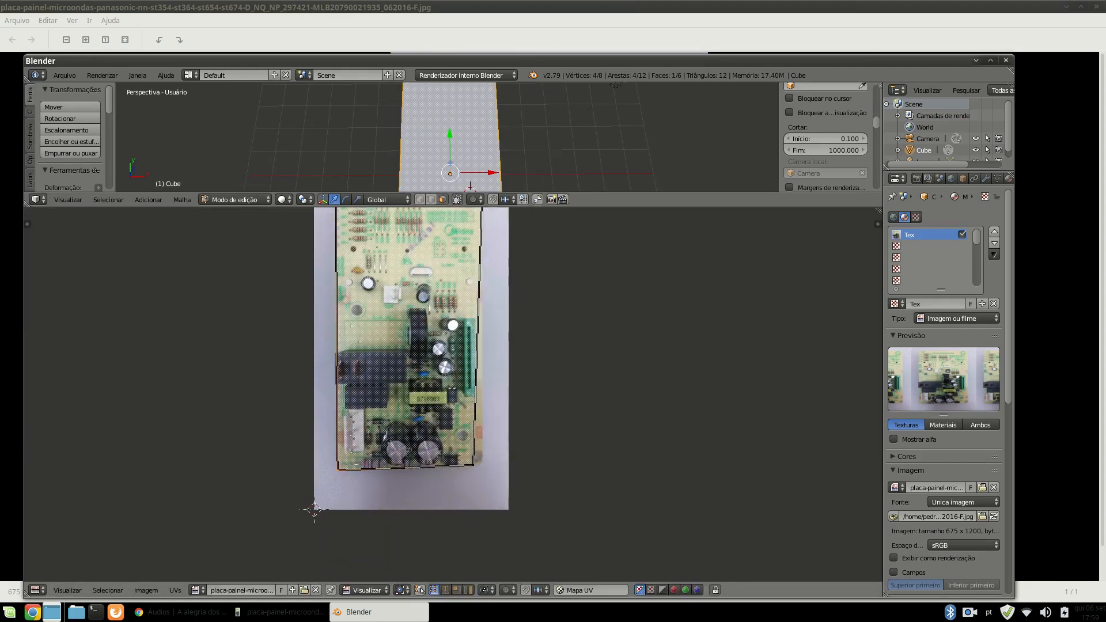
{"action": "scroll", "coordinate": [440, 392], "scroll_direction": "down", "scroll_amount": 2}
{"action": "key", "text": "Tab"}
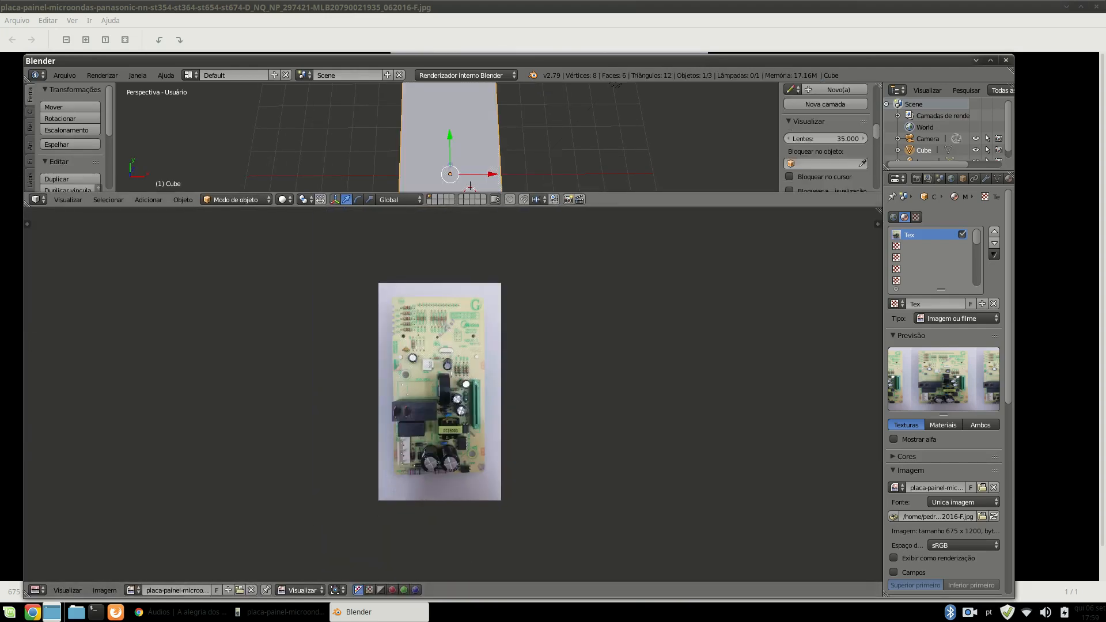
Enlarge the 3D view again and switch its shading to show the board image on the slab.
{"action": "left_click_drag", "start_coordinate": [438, 208], "coordinate": [438, 524]}
{"action": "left_click", "coordinate": [286, 517]}
{"action": "left_click", "coordinate": [308, 464]}
{"action": "mouse_move", "coordinate": [369, 392]}
{"action": "middle_mouse_down"}
{"action": "mouse_move", "coordinate": [379, 392]}
{"action": "mouse_move", "coordinate": [366, 392]}
{"action": "middle_mouse_up"}
{"action": "scroll", "coordinate": [366, 392], "scroll_direction": "up", "scroll_amount": 3}
{"action": "scroll", "coordinate": [519, 353], "scroll_direction": "down", "scroll_amount": 1}
Add a cube, scale it down, and position it over the large dark rectangular component on the board.
{"action": "left_click", "coordinate": [30, 141]}
{"action": "left_click", "coordinate": [75, 130]}
{"action": "key", "text": "s"}
{"action": "left_click", "coordinate": [605, 394]}
{"action": "left_click_drag", "start_coordinate": [559, 343], "coordinate": [471, 339]}
{"action": "left_click_drag", "start_coordinate": [430, 297], "coordinate": [430, 312]}
{"action": "scroll", "coordinate": [430, 313], "scroll_direction": "up", "scroll_amount": 1}
{"action": "middle_click_drag", "start_coordinate": [430, 346], "coordinate": [426, 248]}
{"action": "left_click_drag", "start_coordinate": [430, 294], "coordinate": [430, 281]}
{"action": "scroll", "coordinate": [430, 294], "scroll_direction": "up", "scroll_amount": 3}
Lower the new block's top face and extend its side along X to match the large dark component.
{"action": "key", "text": "Tab"}
{"action": "right_click", "coordinate": [429, 305]}
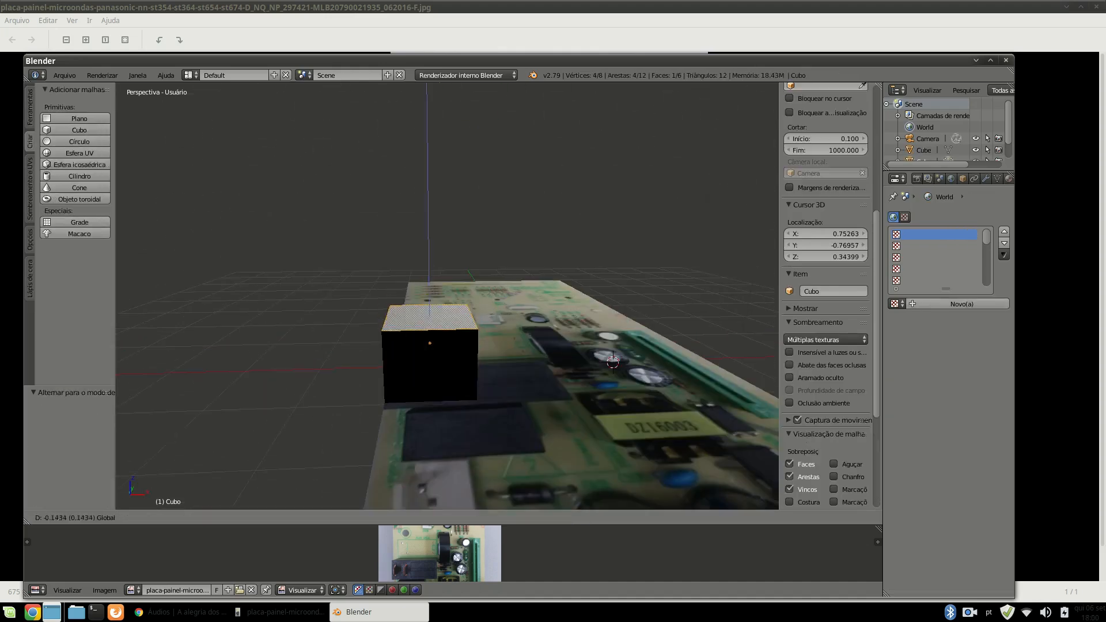
{"action": "middle_click_drag", "start_coordinate": [430, 283], "coordinate": [392, 294]}
{"action": "right_click", "coordinate": [414, 356]}
{"action": "left_click_drag", "start_coordinate": [453, 365], "coordinate": [517, 383]}
{"action": "key", "text": "Tab"}
Duplicate the block along Y onto the neighbouring dark component and scale the copy to 0.750.
{"action": "key", "text": "shift+d"}
{"action": "key", "text": "y"}
{"action": "left_click", "coordinate": [403, 415]}
{"action": "left_click_drag", "start_coordinate": [303, 340], "coordinate": [302, 324]}
{"action": "key", "text": "s"}
{"action": "left_click", "coordinate": [369, 398]}
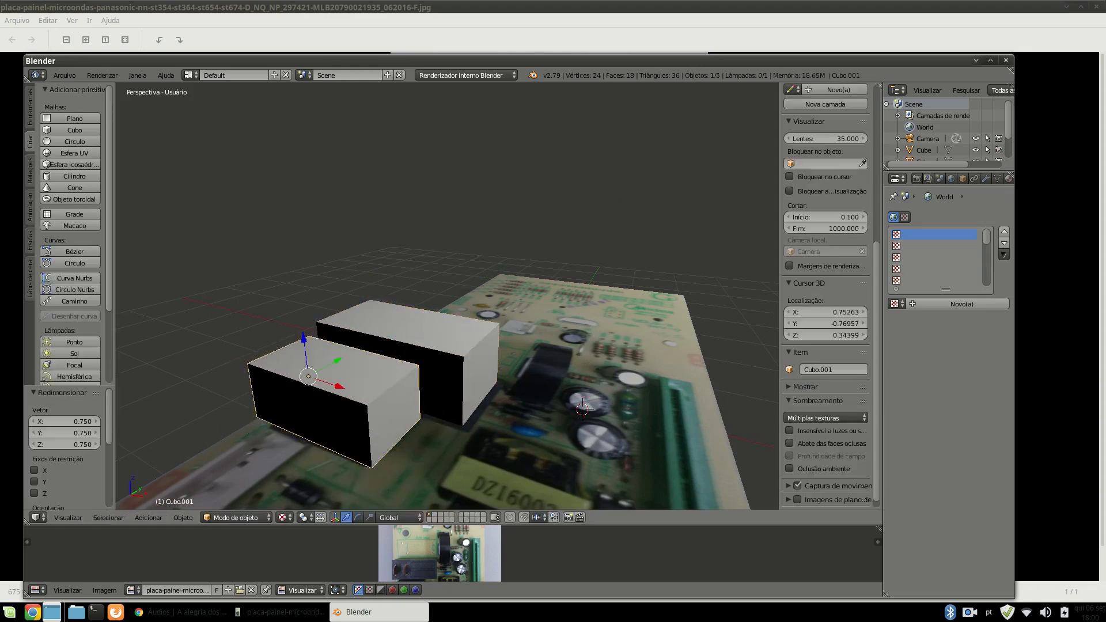
Adjust the smaller block's faces in edit mode to match the outline of the smaller dark component.
{"action": "key", "text": "Tab"}
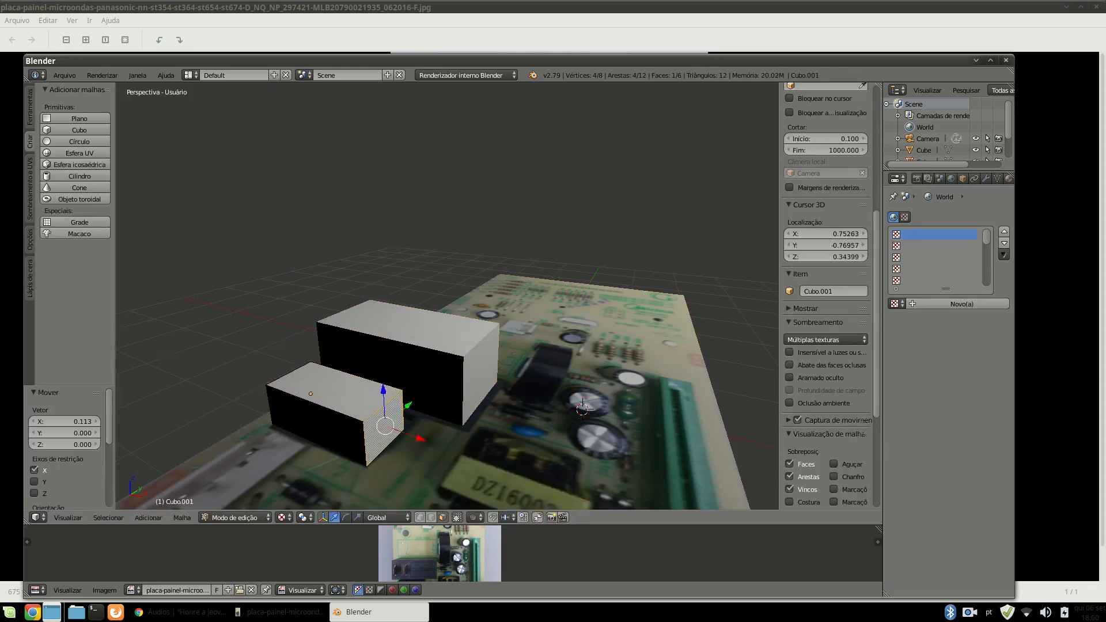
{"action": "left_click_drag", "start_coordinate": [424, 439], "coordinate": [424, 440]}
{"action": "middle_click_drag", "start_coordinate": [424, 440], "coordinate": [351, 423]}
{"action": "scroll", "coordinate": [351, 403], "scroll_direction": "up", "scroll_amount": 4}
{"action": "right_click", "coordinate": [285, 371]}
{"action": "left_click_drag", "start_coordinate": [321, 357], "coordinate": [354, 354]}
{"action": "key", "text": "Tab"}
{"action": "right_click", "coordinate": [369, 343]}
{"action": "key", "text": "Tab"}
{"action": "scroll", "coordinate": [426, 323], "scroll_direction": "down", "scroll_amount": 3}
{"action": "middle_click_drag", "start_coordinate": [369, 277], "coordinate": [415, 317]}
{"action": "scroll", "coordinate": [489, 299], "scroll_direction": "down", "scroll_amount": 2}
{"action": "left_click", "coordinate": [79, 176]}
{"action": "scroll", "coordinate": [489, 299], "scroll_direction": "up", "scroll_amount": 3}
{"action": "key", "text": "ctrl+z"}
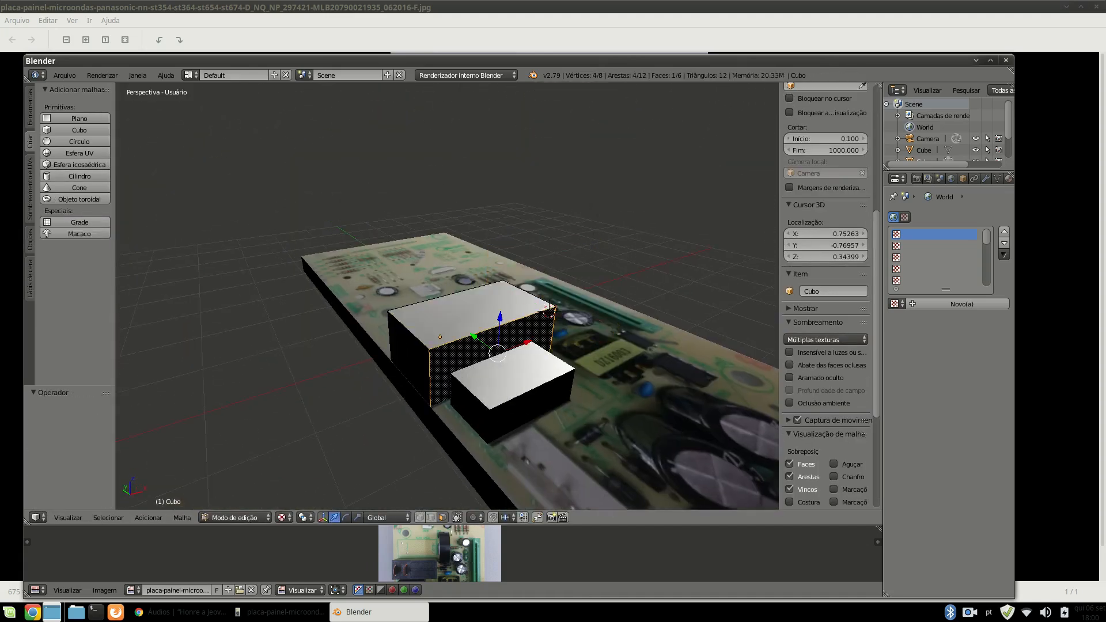
{"action": "key", "text": "Tab"}
Add a cylinder as a separate object, raise it 1.139 along Z, and scale it down.
{"action": "scroll", "coordinate": [489, 311], "scroll_direction": "down", "scroll_amount": 3}
{"action": "middle_click_drag", "start_coordinate": [518, 334], "coordinate": [438, 318], "text": "shift"}
{"action": "left_click", "coordinate": [75, 176]}
{"action": "left_click", "coordinate": [544, 321]}
{"action": "left_click_drag", "start_coordinate": [424, 276], "coordinate": [547, 250]}
{"action": "key", "text": "s"}
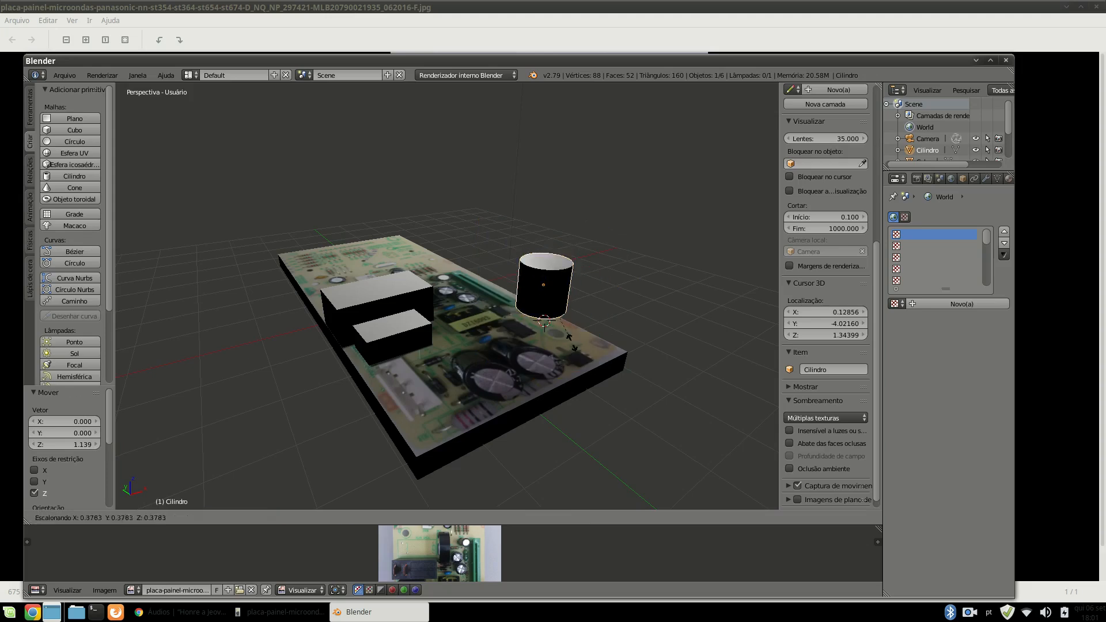
Position the cylinder over one of the two large capacitors near the board's end and adjust its height.
{"action": "left_click_drag", "start_coordinate": [442, 295], "coordinate": [457, 306]}
{"action": "middle_click_drag", "start_coordinate": [457, 306], "coordinate": [427, 360]}
{"action": "key", "text": "KP_7"}
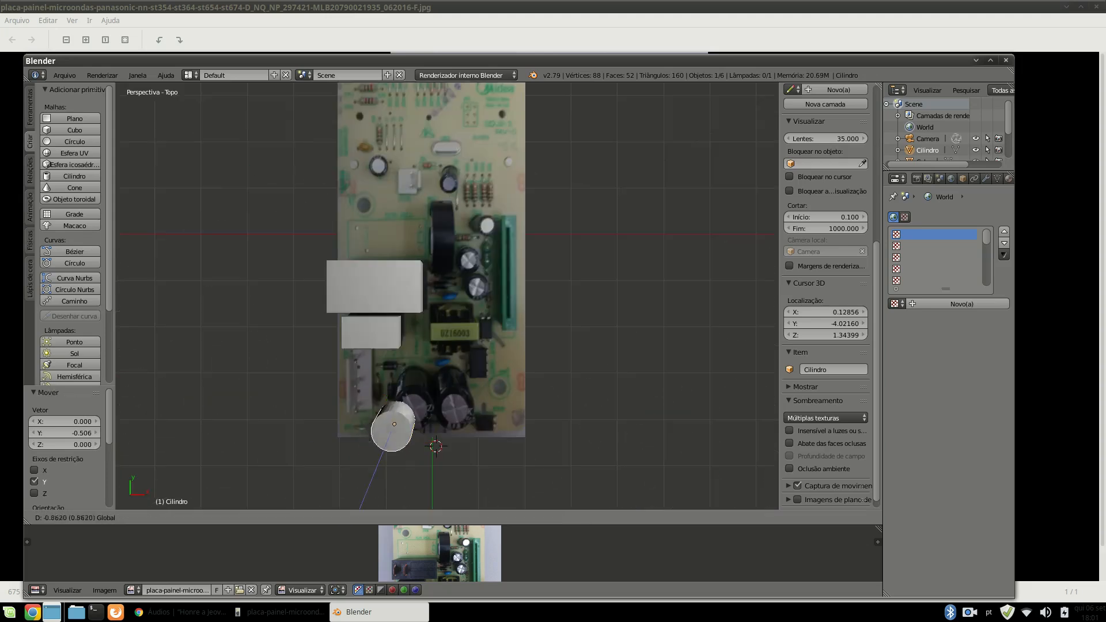
{"action": "left_click_drag", "start_coordinate": [413, 381], "coordinate": [414, 358]}
{"action": "middle_click_drag", "start_coordinate": [426, 369], "coordinate": [427, 259]}
{"action": "left_click_drag", "start_coordinate": [398, 296], "coordinate": [397, 278]}
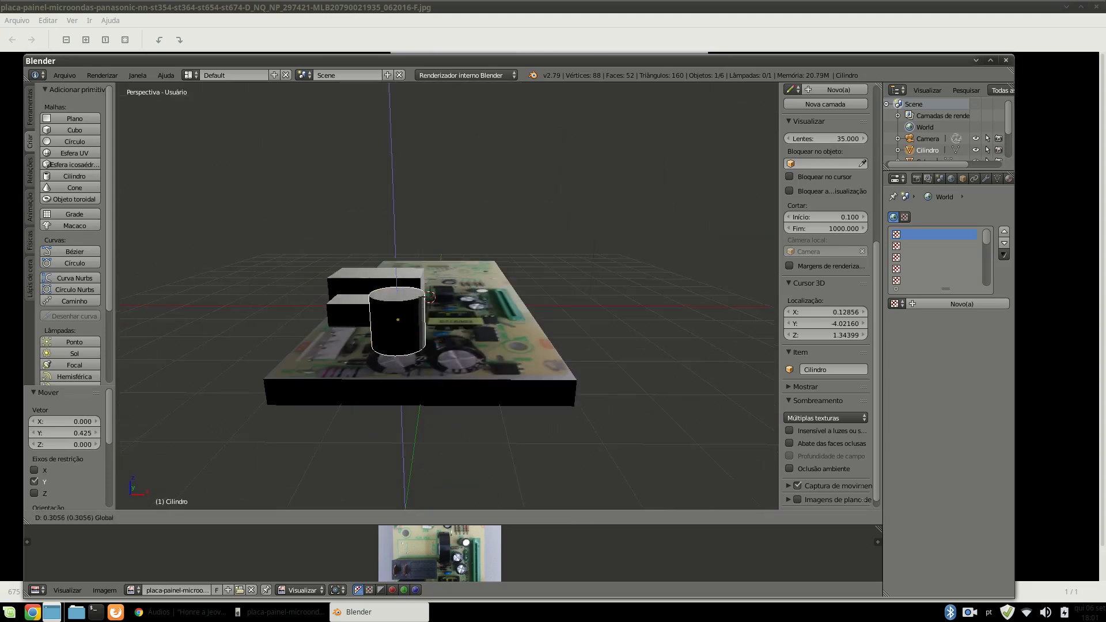
{"action": "left_click", "coordinate": [412, 261]}
Duplicate the cylinder onto the neighbouring large capacitor and place scaled-down copies for the three small capacitors beside the green connector.
{"action": "middle_click_drag", "start_coordinate": [412, 261], "coordinate": [355, 291]}
{"action": "left_click", "coordinate": [438, 262]}
{"action": "key", "text": "shift+d"}
{"action": "key", "text": "y"}
{"action": "left_click", "coordinate": [518, 473]}
{"action": "key", "text": "s"}
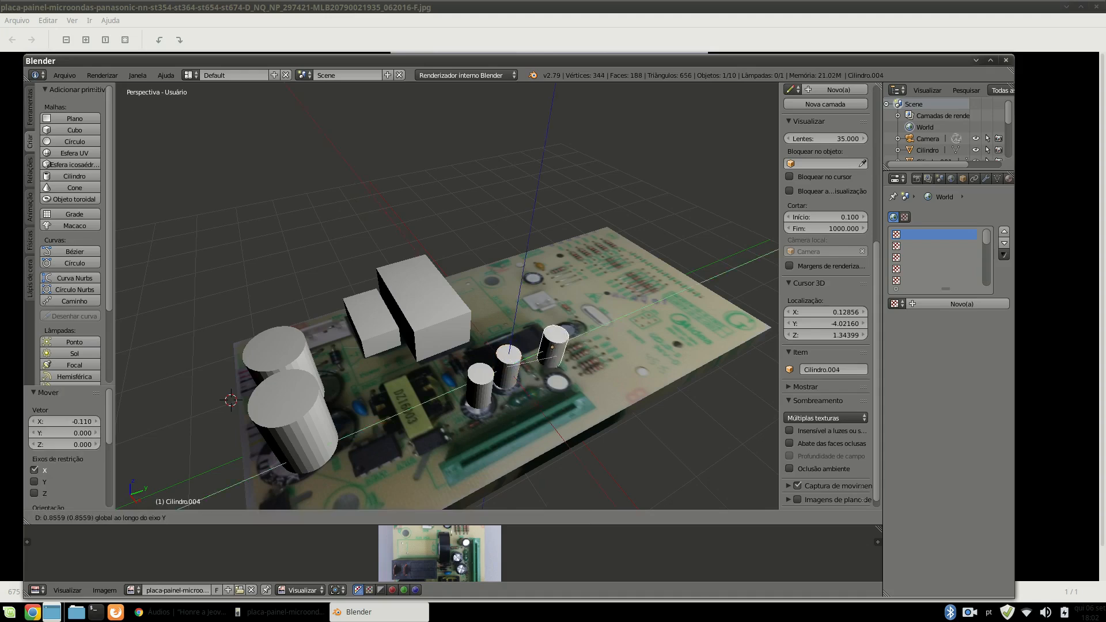
{"action": "left_click", "coordinate": [562, 365]}
Duplicate the small cylinder along X and shift the copies along Y onto the two remaining round capacitors.
{"action": "middle_click_drag", "start_coordinate": [561, 366], "coordinate": [404, 368]}
{"action": "key", "text": "shift+d"}
{"action": "key", "text": "x"}
{"action": "left_click", "coordinate": [429, 398]}
{"action": "key", "text": "g"}
{"action": "key", "text": "y"}
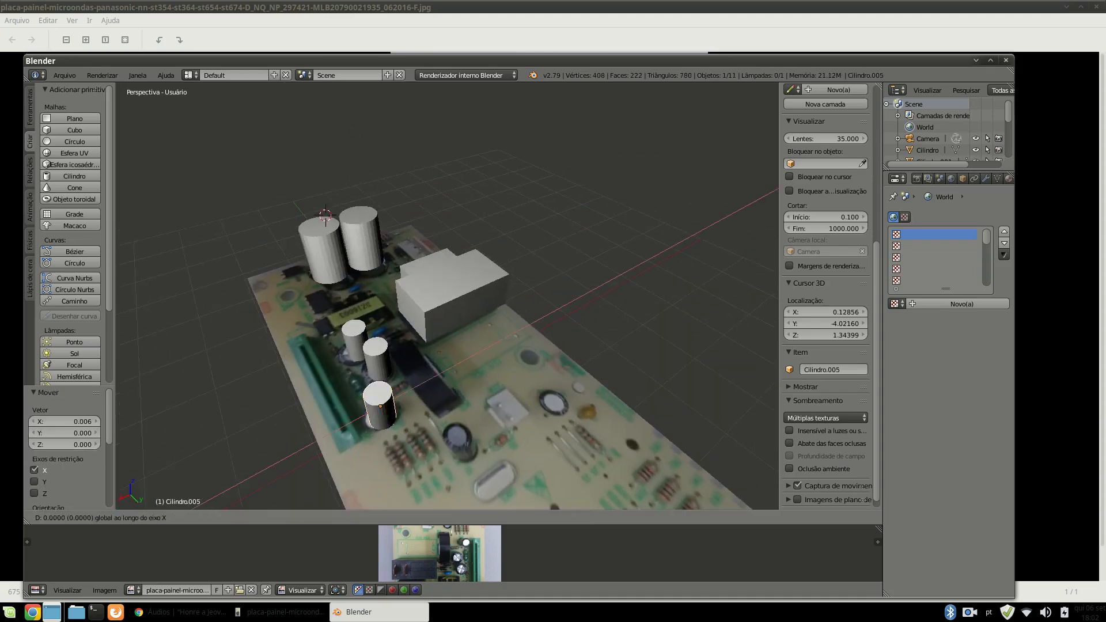
{"action": "left_click", "coordinate": [550, 406]}
{"action": "key", "text": "g"}
{"action": "key", "text": "y"}
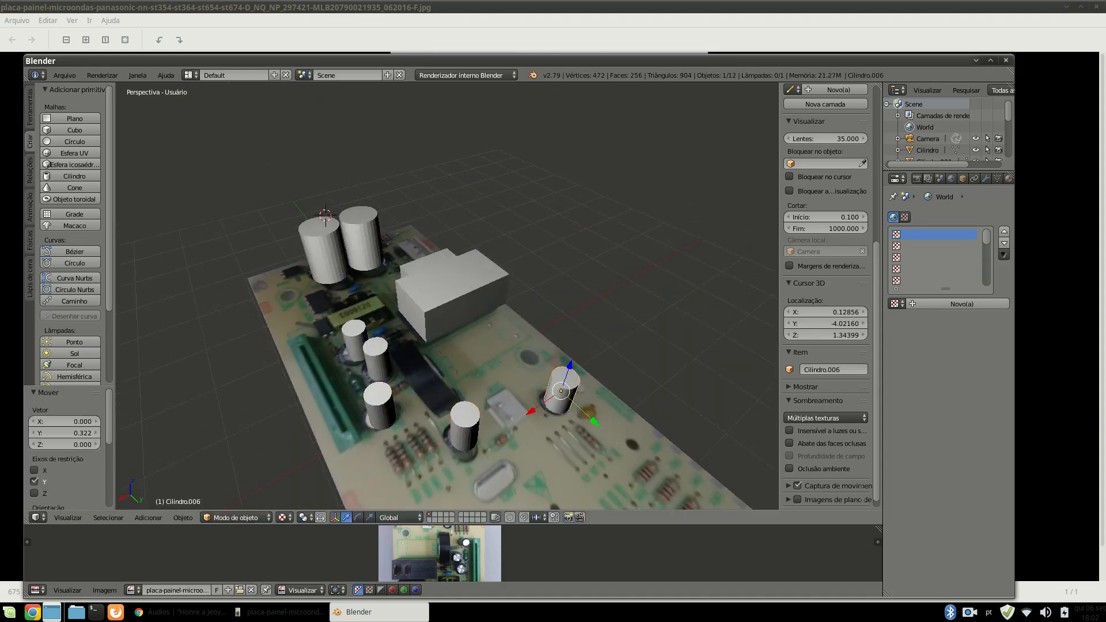
Duplicate the small cylinder along X and shift the copy along Y beside the group of printed resistors.
{"action": "left_click", "coordinate": [567, 417]}
{"action": "middle_click_drag", "start_coordinate": [567, 417], "coordinate": [645, 452]}
{"action": "scroll", "coordinate": [576, 403], "scroll_direction": "down", "scroll_amount": 4}
{"action": "scroll", "coordinate": [357, 320], "scroll_direction": "up", "scroll_amount": 3}
{"action": "middle_click_drag", "start_coordinate": [357, 320], "coordinate": [276, 256]}
{"action": "scroll", "coordinate": [448, 296], "scroll_direction": "down", "scroll_amount": 3}
{"action": "middle_click_drag", "start_coordinate": [403, 277], "coordinate": [507, 334]}
{"action": "scroll", "coordinate": [456, 294], "scroll_direction": "up", "scroll_amount": 3}
{"action": "key", "text": "shift+d"}
{"action": "key", "text": "x"}
{"action": "left_click", "coordinate": [430, 340]}
{"action": "key", "text": "g"}
{"action": "key", "text": "y"}
{"action": "left_click", "coordinate": [429, 328]}
Scale down the copied cylinder's mesh and rotate it 90° so it lies flat like a resistor body.
{"action": "scroll", "coordinate": [430, 328], "scroll_direction": "up", "scroll_amount": 2}
{"action": "key", "text": "Tab"}
{"action": "key", "text": "s"}
{"action": "left_click", "coordinate": [455, 336]}
{"action": "key", "text": "r"}
{"action": "key", "text": "Return"}
{"action": "middle_click_drag", "start_coordinate": [455, 336], "coordinate": [493, 338]}
{"action": "scroll", "coordinate": [492, 337], "scroll_direction": "up", "scroll_amount": 3}
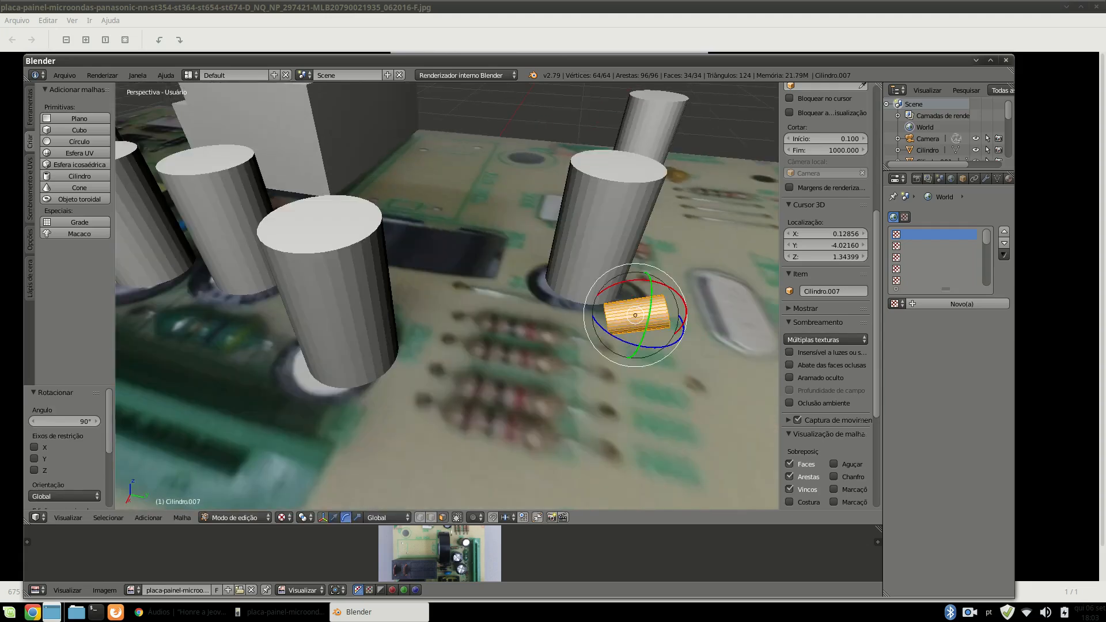
{"action": "left_click", "coordinate": [621, 286]}
{"action": "scroll", "coordinate": [824, 288], "scroll_direction": "up", "scroll_amount": 11}
{"action": "scroll", "coordinate": [824, 288], "scroll_direction": "down", "scroll_amount": 2}
{"action": "key", "text": "Tab"}
{"action": "scroll", "coordinate": [677, 316], "scroll_direction": "up", "scroll_amount": 4}
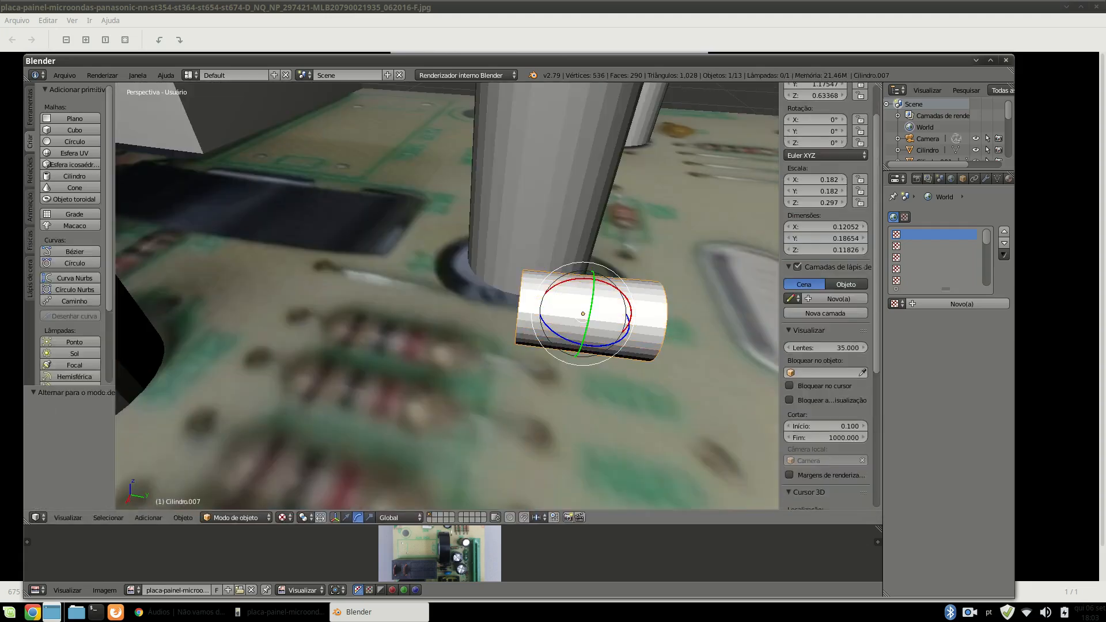
Place the flat cylinder over a printed resistor beside the round capacitor and lengthen it along Y.
{"action": "left_click_drag", "start_coordinate": [631, 323], "coordinate": [449, 295]}
{"action": "middle_click_drag", "start_coordinate": [448, 295], "coordinate": [368, 314]}
{"action": "scroll", "coordinate": [426, 293], "scroll_direction": "down", "scroll_amount": 4}
{"action": "key", "text": "r"}
{"action": "left_click", "coordinate": [449, 253]}
{"action": "middle_click_drag", "start_coordinate": [449, 253], "coordinate": [346, 294]}
{"action": "key", "text": "ctrl+z"}
{"action": "middle_click_drag", "start_coordinate": [487, 345], "coordinate": [539, 349]}
{"action": "scroll", "coordinate": [538, 349], "scroll_direction": "up", "scroll_amount": 4}
{"action": "key", "text": "s"}
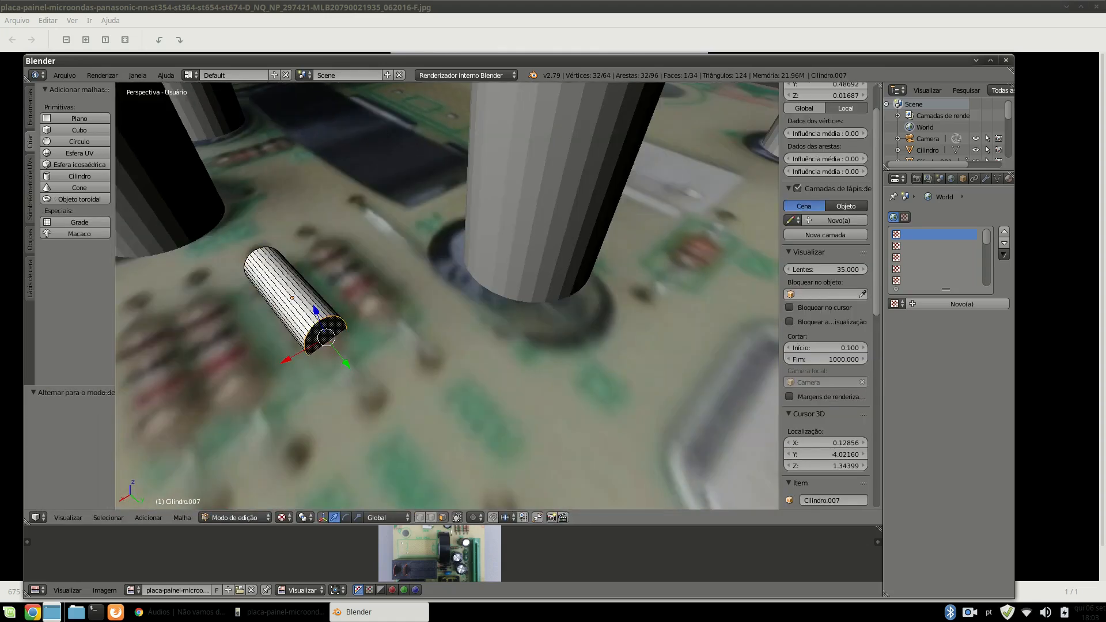
Fine-tune the flat cylinder's rotation and position to line it up with the printed resistor.
{"action": "scroll", "coordinate": [346, 367], "scroll_direction": "up", "scroll_amount": 6}
{"action": "key", "text": "s"}
{"action": "key", "text": "r"}
{"action": "left_click", "coordinate": [416, 372]}
{"action": "scroll", "coordinate": [416, 372], "scroll_direction": "down", "scroll_amount": 8}
{"action": "middle_click_drag", "start_coordinate": [416, 372], "coordinate": [444, 357]}
{"action": "scroll", "coordinate": [521, 360], "scroll_direction": "up", "scroll_amount": 6}
{"action": "scroll", "coordinate": [521, 360], "scroll_direction": "down", "scroll_amount": 4}
{"action": "key", "text": "Tab"}
{"action": "scroll", "coordinate": [444, 358], "scroll_direction": "up", "scroll_amount": 4}
{"action": "left_click_drag", "start_coordinate": [281, 214], "coordinate": [273, 188]}
{"action": "key", "text": "Tab"}
{"action": "left_click_drag", "start_coordinate": [465, 313], "coordinate": [486, 321]}
{"action": "key", "text": "ctrl+z"}
{"action": "key", "text": "s"}
{"action": "left_click", "coordinate": [534, 340]}
{"action": "key", "text": "ctrl+s"}
{"action": "key", "text": "Escape"}
{"action": "key", "text": "e"}
{"action": "key", "text": "ctrl+z"}
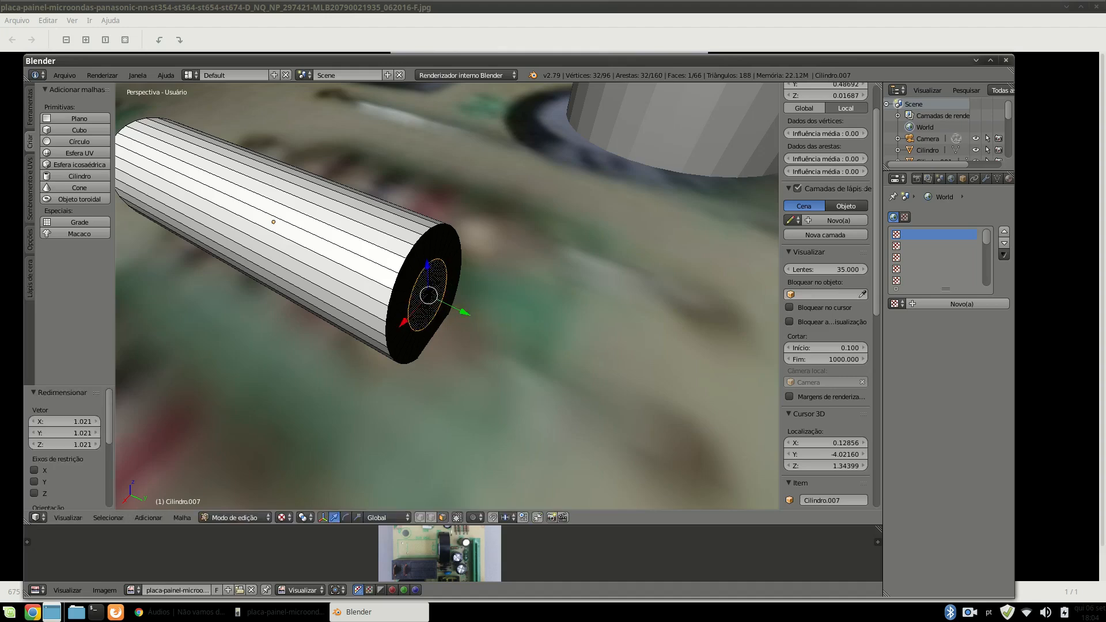
{"action": "middle_click_drag", "start_coordinate": [447, 296], "coordinate": [403, 323]}
{"action": "scroll", "coordinate": [447, 296], "scroll_direction": "down", "scroll_amount": 4}
{"action": "scroll", "coordinate": [447, 296], "scroll_direction": "up", "scroll_amount": 4}
{"action": "left_click_drag", "start_coordinate": [611, 345], "coordinate": [652, 366]}
{"action": "key", "text": "ctrl+z"}
{"action": "key", "text": "ctrl+z"}
{"action": "key", "text": "ctrl+z"}
Extrude the cylinder's end face and scale it down to form a bevelled rim.
{"action": "mouse_move", "coordinate": [447, 296]}
{"action": "middle_mouse_down"}
{"action": "mouse_move", "coordinate": [403, 311]}
{"action": "mouse_move", "coordinate": [447, 311]}
{"action": "middle_mouse_up"}
{"action": "key", "text": "e"}
{"action": "key", "text": "s"}
{"action": "key", "text": "s"}
{"action": "key", "text": "Return"}
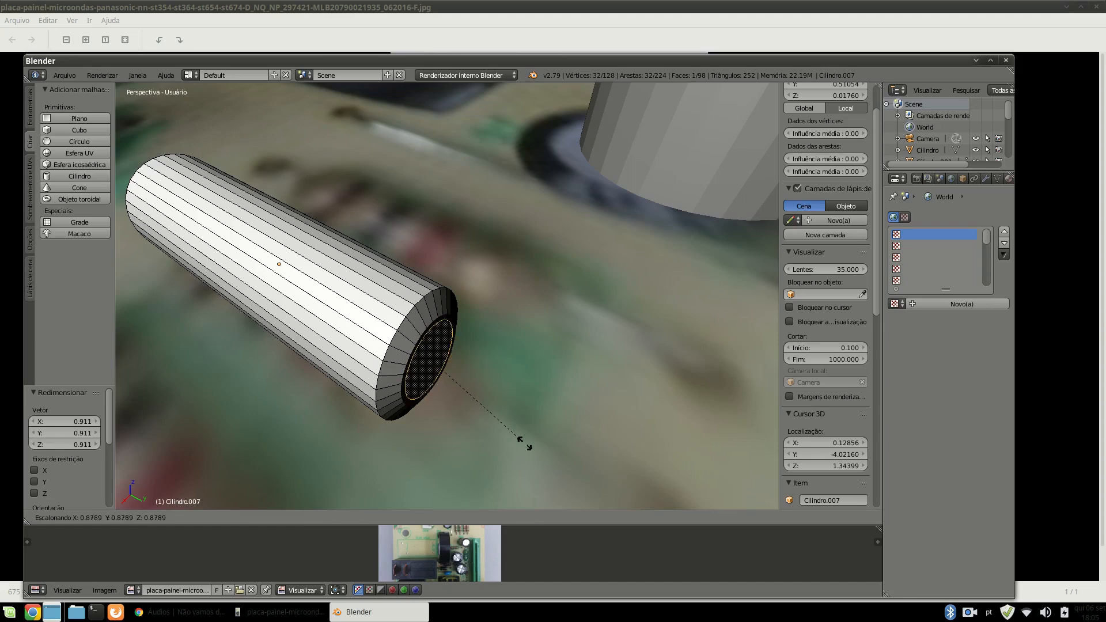
Extrude the end face further into a narrow neck and extend it as a thin lead bent downward.
{"action": "key", "text": "e"}
{"action": "key", "text": "s"}
{"action": "left_click_drag", "start_coordinate": [465, 381], "coordinate": [482, 393]}
{"action": "key", "text": "Return"}
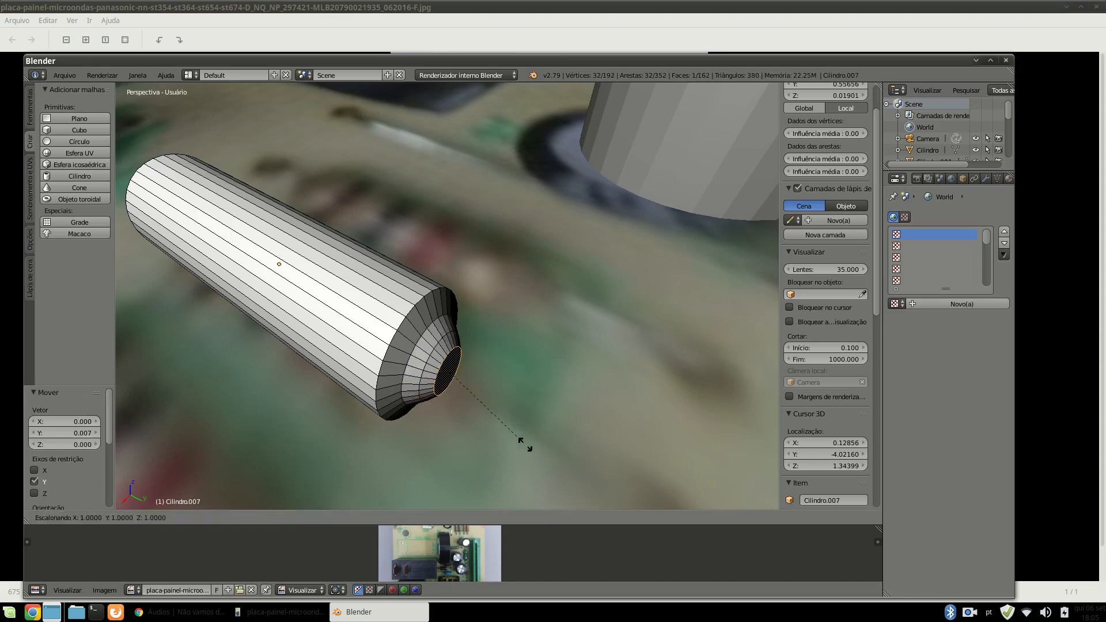
{"action": "key", "text": "Return"}
{"action": "scroll", "coordinate": [447, 296], "scroll_direction": "down", "scroll_amount": 5}
{"action": "mouse_move", "coordinate": [447, 296]}
{"action": "middle_mouse_down"}
{"action": "mouse_move", "coordinate": [484, 329]}
{"action": "mouse_move", "coordinate": [449, 282]}
{"action": "middle_mouse_up"}
{"action": "scroll", "coordinate": [447, 297], "scroll_direction": "up", "scroll_amount": 5}
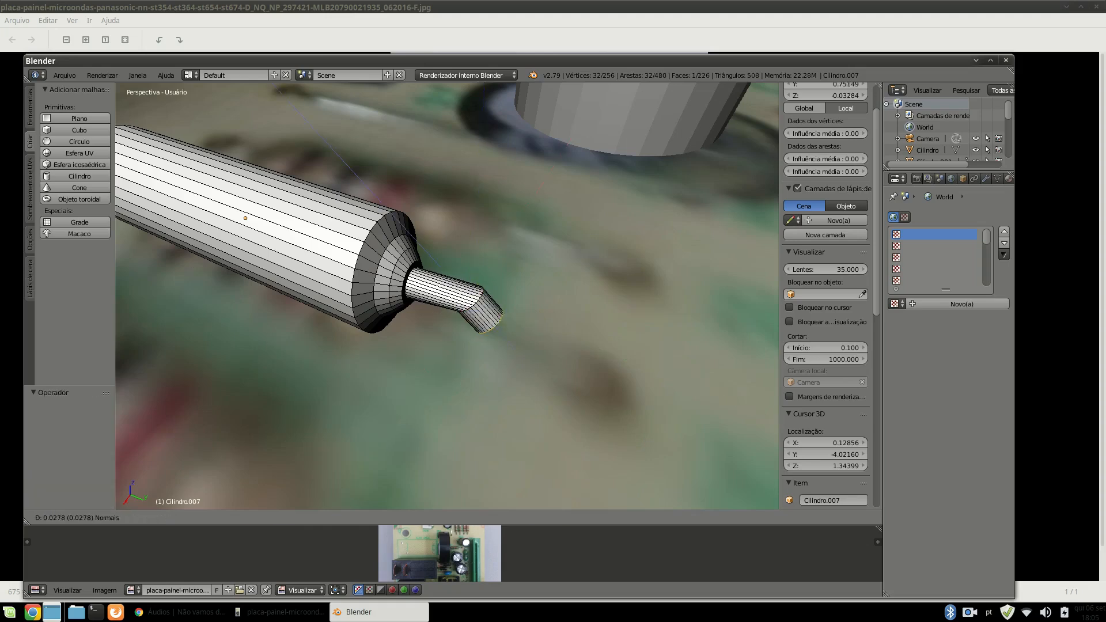
Select the opposite end face and round it off with extrusions scaled down toward a narrow lead.
{"action": "scroll", "coordinate": [447, 296], "scroll_direction": "down", "scroll_amount": 5}
{"action": "middle_click_drag", "start_coordinate": [447, 296], "coordinate": [522, 340]}
{"action": "scroll", "coordinate": [521, 340], "scroll_direction": "up", "scroll_amount": 5}
{"action": "right_click", "coordinate": [623, 421]}
{"action": "key", "text": "Return"}
{"action": "left_click_drag", "start_coordinate": [663, 414], "coordinate": [652, 416]}
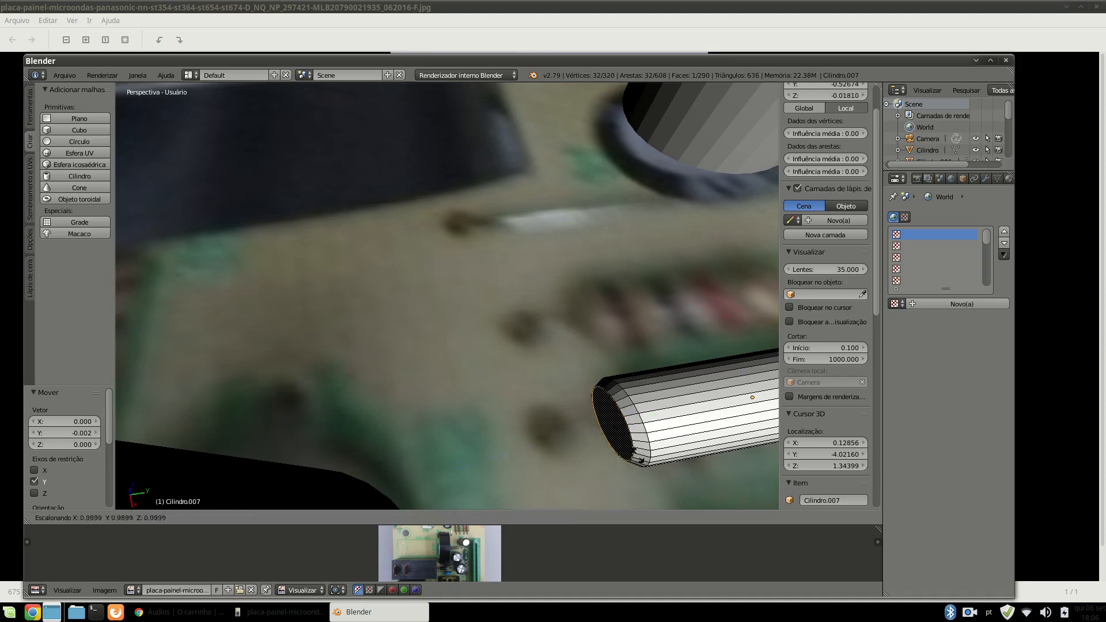
{"action": "key", "text": "Return"}
{"action": "key", "text": "e"}
{"action": "key", "text": "s"}
{"action": "key", "text": "Return"}
{"action": "scroll", "coordinate": [447, 296], "scroll_direction": "down", "scroll_amount": 8}
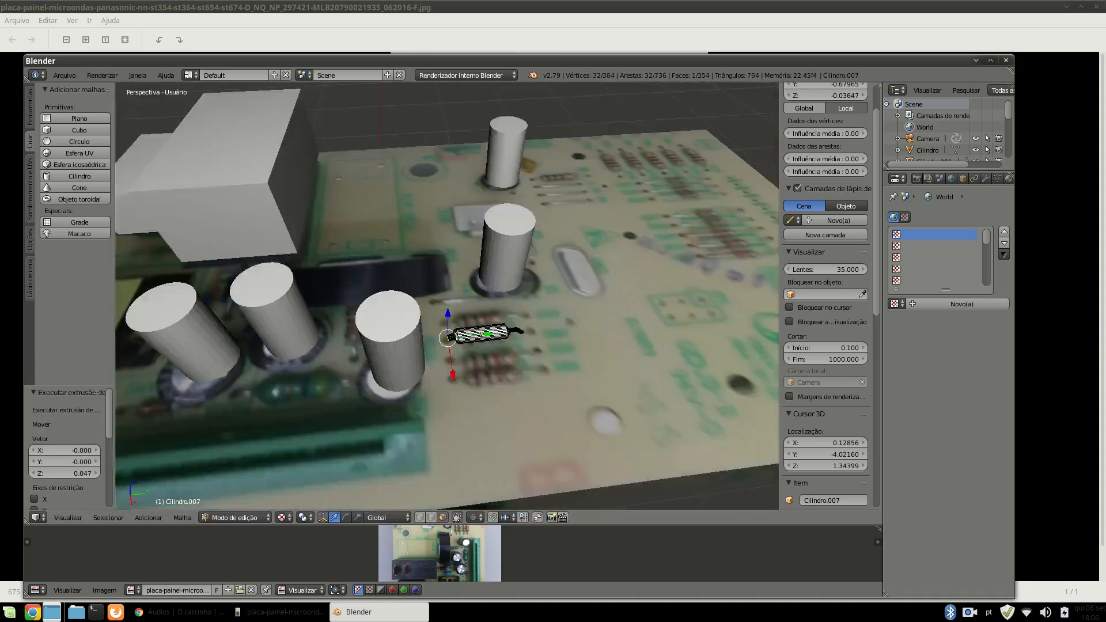
Extend the lead at this end downward toward the board and leave edit mode.
{"action": "middle_click_drag", "start_coordinate": [447, 297], "coordinate": [426, 259]}
{"action": "scroll", "coordinate": [426, 259], "scroll_direction": "up", "scroll_amount": 8}
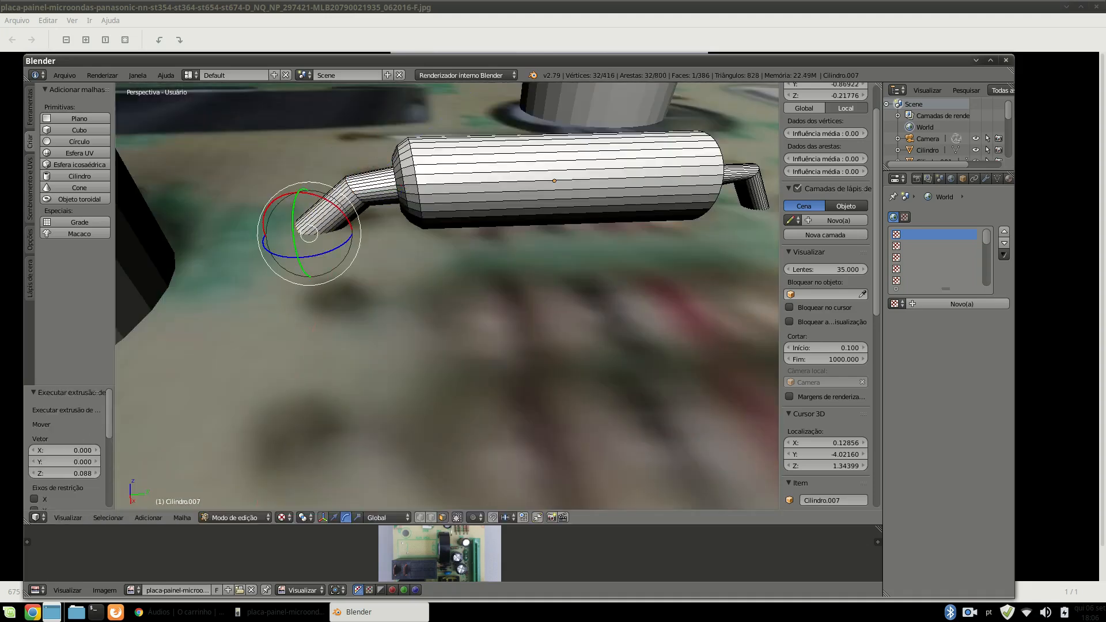
{"action": "scroll", "coordinate": [447, 296], "scroll_direction": "down", "scroll_amount": 9}
{"action": "middle_click_drag", "start_coordinate": [447, 296], "coordinate": [447, 357]}
{"action": "scroll", "coordinate": [447, 357], "scroll_direction": "up", "scroll_amount": 4}
{"action": "key", "text": "Tab"}
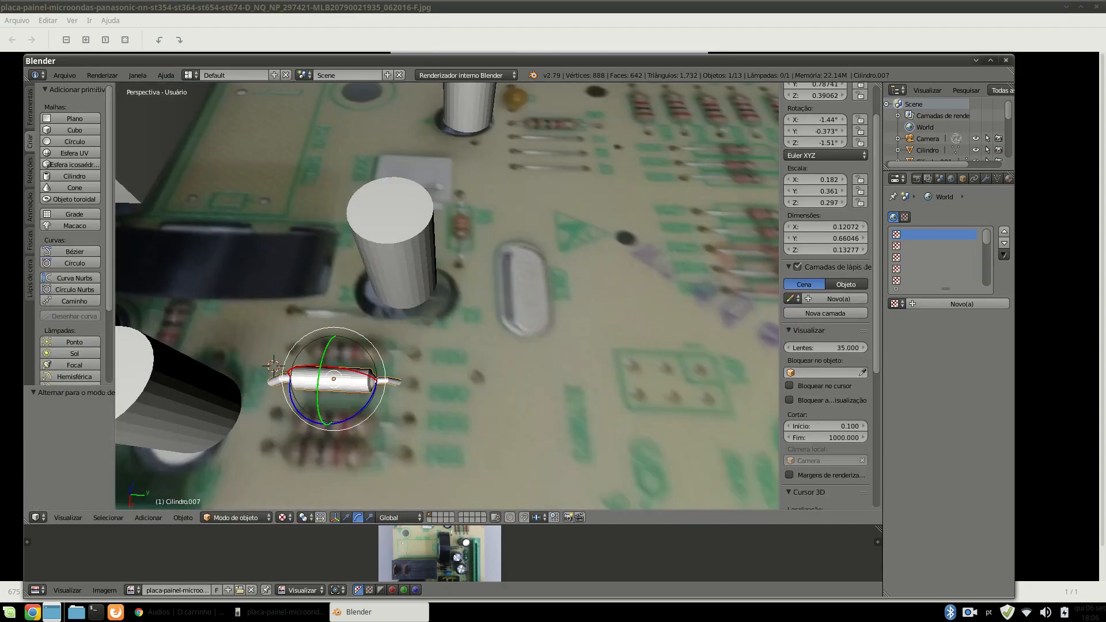
Duplicate the finished resistor along X onto the neighbouring printed resistors and place further copies on the board.
{"action": "key", "text": "shift+d"}
{"action": "key", "text": "x"}
{"action": "key", "text": "Return"}
{"action": "key", "text": "shift+d"}
{"action": "key", "text": "Return"}
{"action": "scroll", "coordinate": [447, 311], "scroll_direction": "down", "scroll_amount": 6}
{"action": "middle_click_drag", "start_coordinate": [447, 311], "coordinate": [268, 332]}
Save the scene as PLACA.blend in the Área de Trabalho folder.
{"action": "left_click", "coordinate": [64, 75]}
{"action": "left_click", "coordinate": [81, 163]}
{"action": "left_click", "coordinate": [194, 119]}
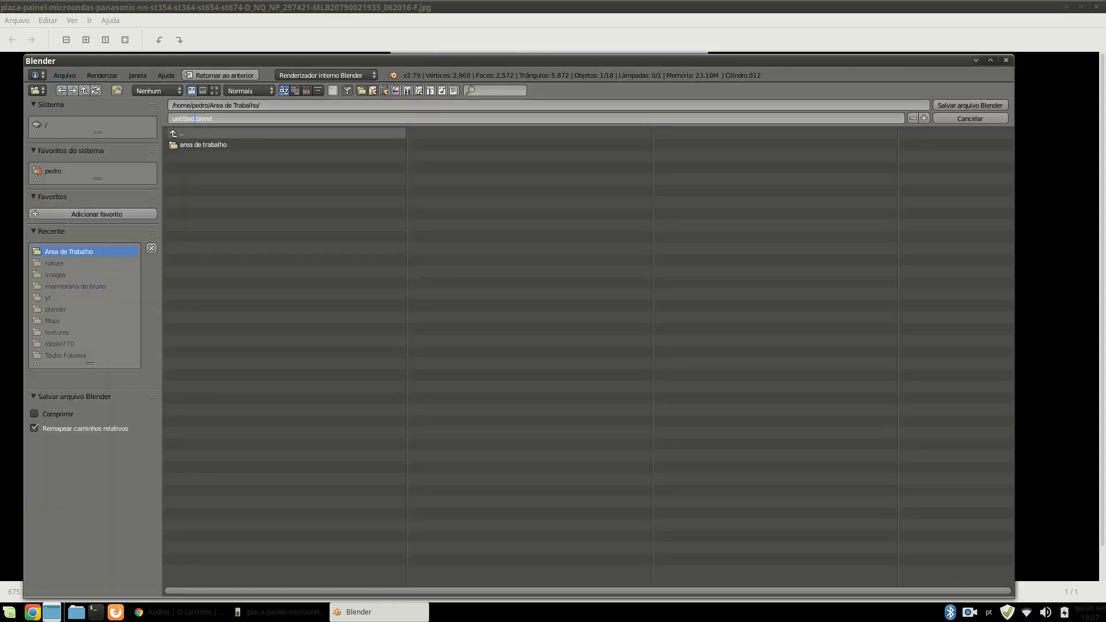
{"action": "key", "text": "Return"}
{"action": "key", "text": "Return"}
Duplicate a resistor along Y, turn it crosswise to 88.4° about Z, and place it over the column of crosswise printed resistors.
{"action": "key", "text": "shift+d"}
{"action": "key", "text": "y"}
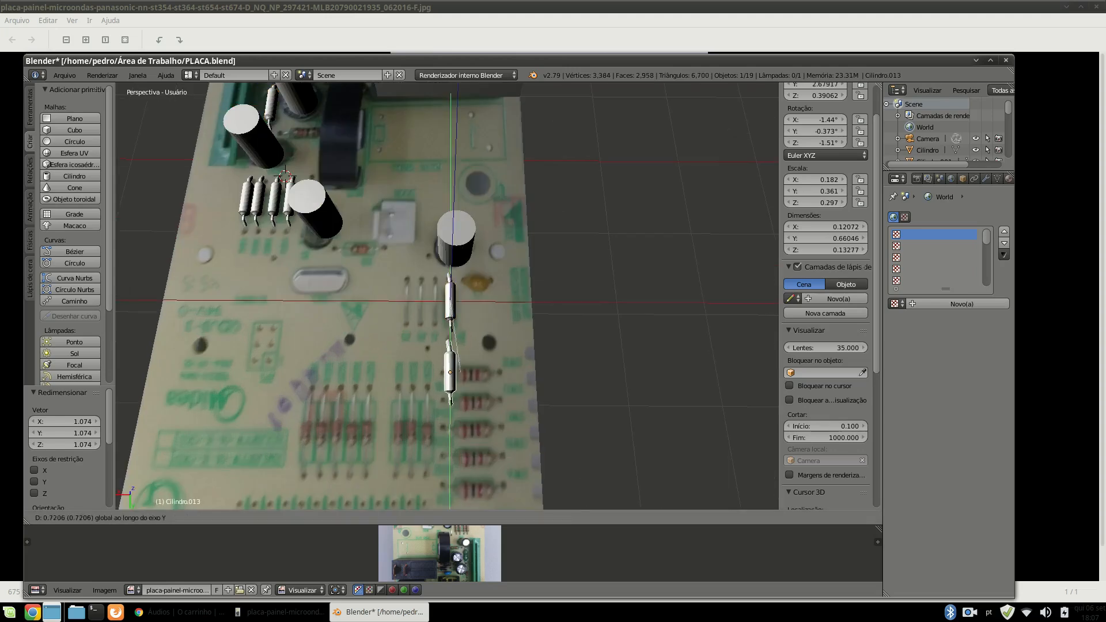
{"action": "left_click", "coordinate": [450, 368]}
{"action": "left_click", "coordinate": [357, 518]}
{"action": "left_click_drag", "start_coordinate": [420, 399], "coordinate": [482, 399]}
{"action": "left_click_drag", "start_coordinate": [420, 369], "coordinate": [427, 369]}
{"action": "left_click_drag", "start_coordinate": [470, 408], "coordinate": [470, 419]}
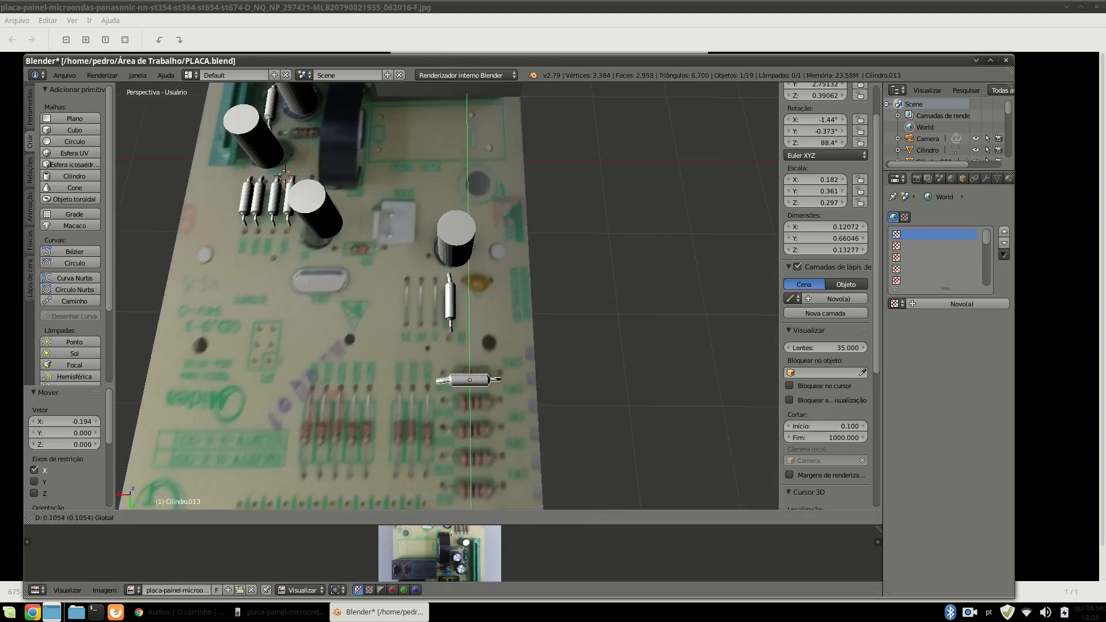
Duplicate the crosswise resistor repeatedly along Y, about 0.29 apart, over the remaining printed resistors in the column.
{"action": "key", "text": "shift+d"}
{"action": "left_click", "coordinate": [470, 443]}
{"action": "middle_click_drag", "start_coordinate": [470, 416], "coordinate": [470, 471]}
{"action": "key", "text": "shift+d"}
{"action": "left_click", "coordinate": [471, 470]}
{"action": "key", "text": "shift+d"}
{"action": "middle_click_drag", "start_coordinate": [470, 473], "coordinate": [470, 481]}
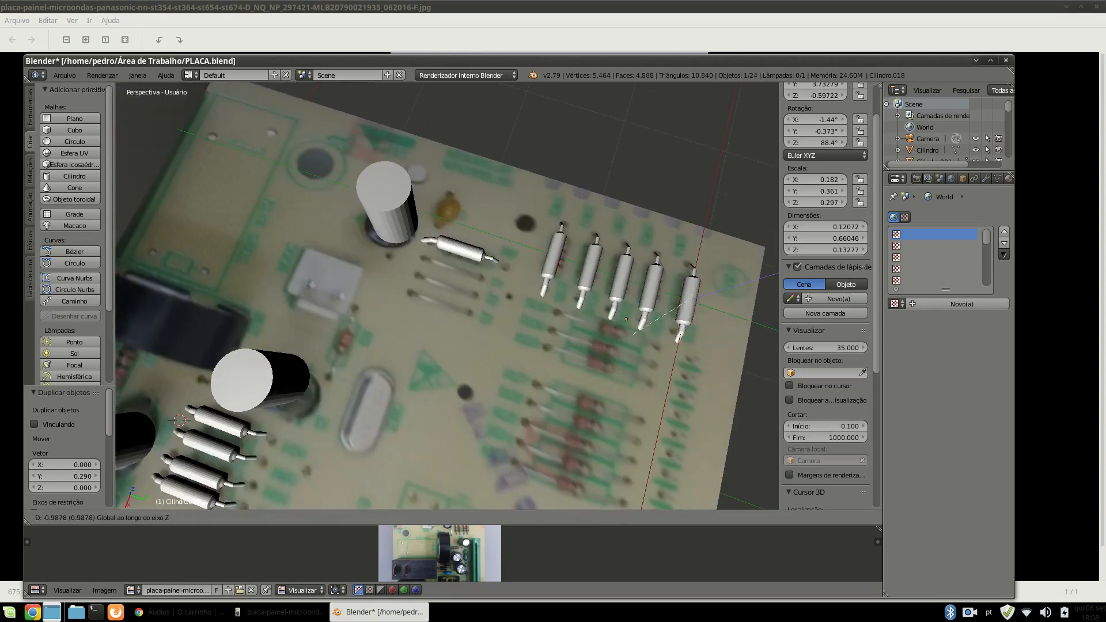
Rotate the last resistor copy about Z, scale it down, and place it over the adjacent group of long-lead resistors.
{"action": "key", "text": "Return"}
{"action": "key", "text": "r"}
{"action": "key", "text": "z"}
{"action": "left_click", "coordinate": [737, 429]}
{"action": "key", "text": "s"}
{"action": "left_click", "coordinate": [709, 409]}
{"action": "left_click_drag", "start_coordinate": [711, 393], "coordinate": [642, 368]}
{"action": "left_click_drag", "start_coordinate": [591, 395], "coordinate": [597, 370]}
{"action": "scroll", "coordinate": [612, 317], "scroll_direction": "up", "scroll_amount": 8}
{"action": "middle_click_drag", "start_coordinate": [612, 318], "coordinate": [628, 303]}
{"action": "left_click_drag", "start_coordinate": [506, 233], "coordinate": [507, 243]}
{"action": "left_click_drag", "start_coordinate": [536, 270], "coordinate": [579, 280]}
{"action": "scroll", "coordinate": [664, 331], "scroll_direction": "up", "scroll_amount": 7}
{"action": "scroll", "coordinate": [447, 295], "scroll_direction": "down", "scroll_amount": 8}
Select the lead vertices at one end of the small resistor in wireframe and stretch them outward along Y toward the solder hole.
{"action": "key", "text": "Tab"}
{"action": "key", "text": "z"}
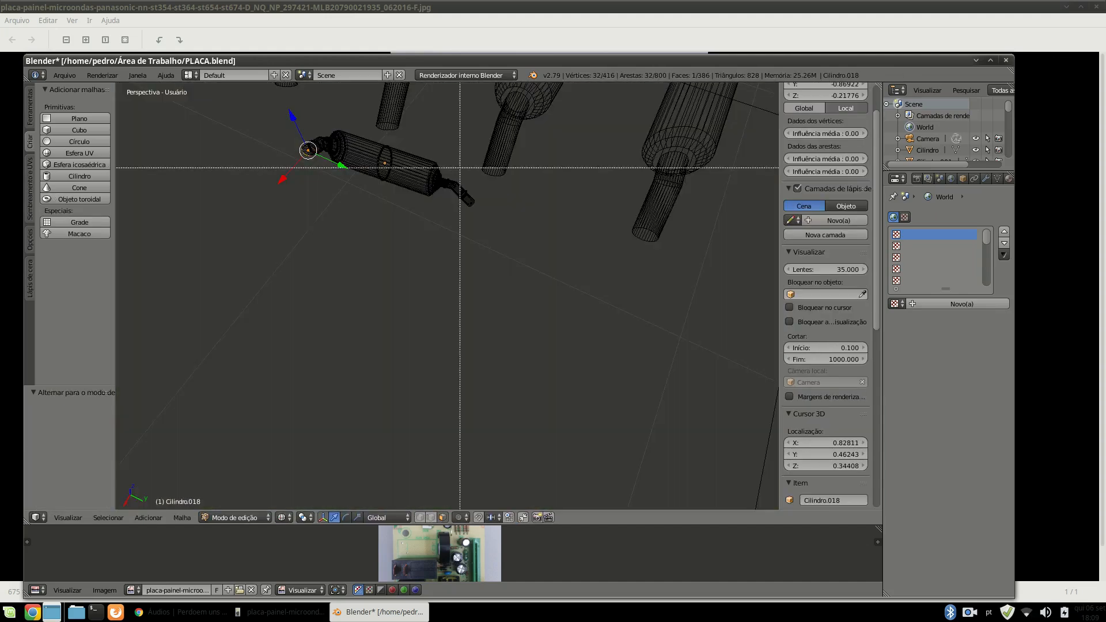
{"action": "left_click_drag", "start_coordinate": [458, 169], "coordinate": [489, 218]}
{"action": "scroll", "coordinate": [468, 198], "scroll_direction": "up", "scroll_amount": 6}
{"action": "left_click_drag", "start_coordinate": [387, 131], "coordinate": [366, 119]}
{"action": "key", "text": "v"}
{"action": "middle_click_drag", "start_coordinate": [430, 150], "coordinate": [474, 177]}
{"action": "key", "text": "ctrl+z"}
{"action": "middle_click_drag", "start_coordinate": [394, 130], "coordinate": [441, 299], "text": "shift"}
{"action": "key", "text": "b"}
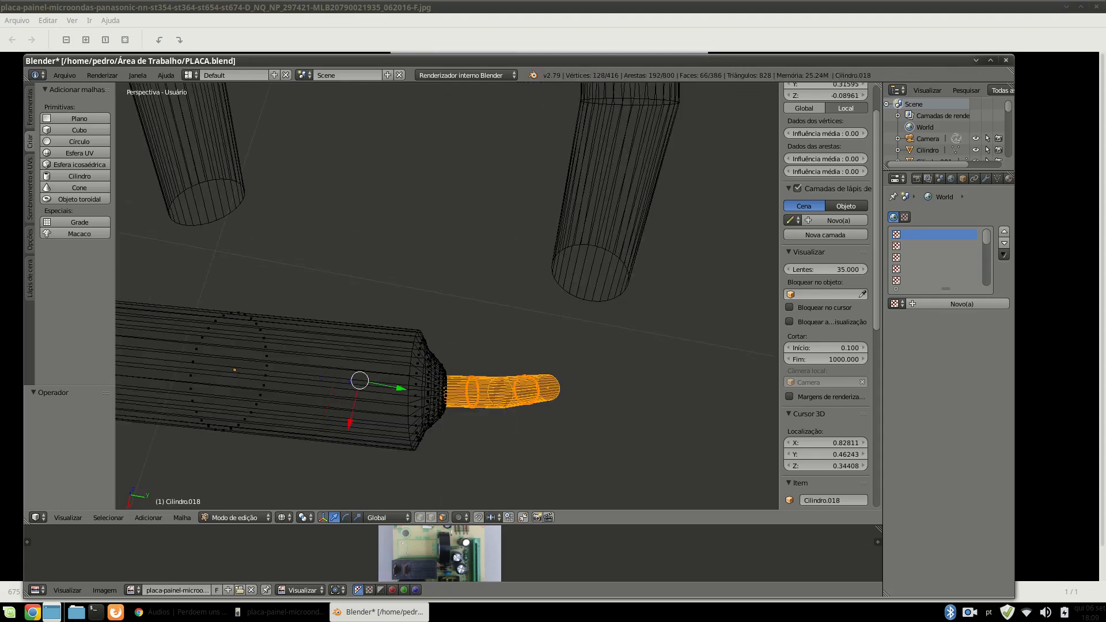
{"action": "key", "text": "z"}
{"action": "scroll", "coordinate": [510, 395], "scroll_direction": "down", "scroll_amount": 8}
{"action": "left_click", "coordinate": [283, 518]}
{"action": "left_click", "coordinate": [297, 454]}
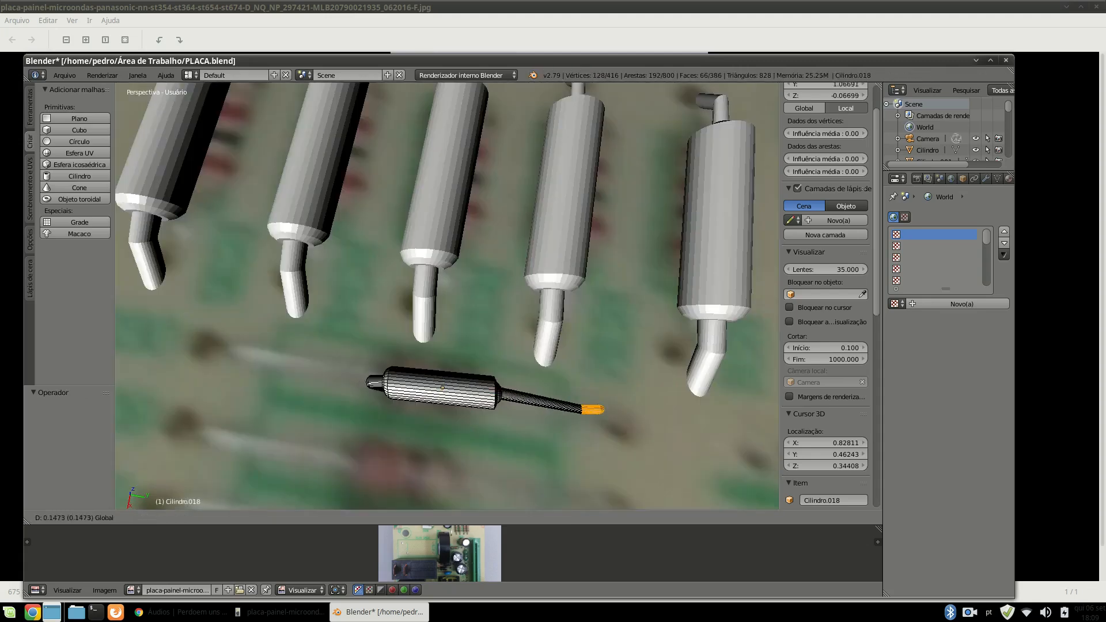
{"action": "key", "text": "Escape"}
Try to select the lead vertices at the small resistor's opposite end in wireframe.
{"action": "key", "text": "z"}
{"action": "right_click", "coordinate": [352, 385], "text": "shift"}
{"action": "scroll", "coordinate": [352, 384], "scroll_direction": "up", "scroll_amount": 7}
{"action": "right_click", "coordinate": [416, 374], "text": "shift"}
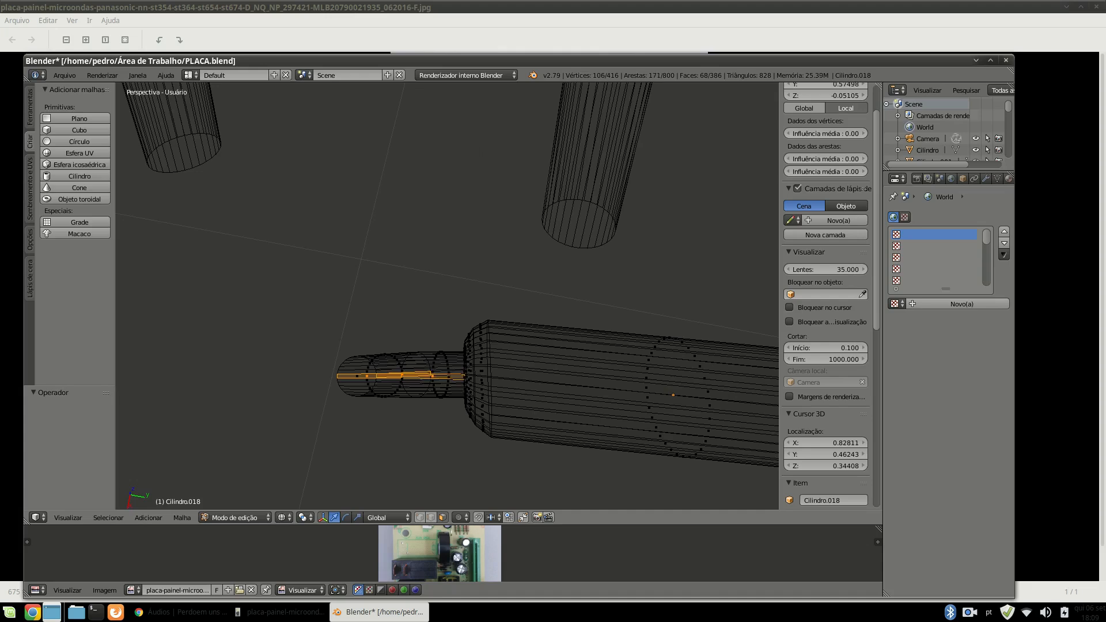
{"action": "scroll", "coordinate": [271, 373], "scroll_direction": "down", "scroll_amount": 10}
{"action": "right_click", "coordinate": [268, 369]}
{"action": "scroll", "coordinate": [265, 371], "scroll_direction": "up", "scroll_amount": 6}
{"action": "key", "text": "b"}
{"action": "mouse_move", "coordinate": [245, 385]}
{"action": "left_mouse_down"}
{"action": "mouse_move", "coordinate": [351, 331]}
{"action": "mouse_move", "coordinate": [428, 367]}
{"action": "left_mouse_up"}
{"action": "scroll", "coordinate": [352, 351], "scroll_direction": "down", "scroll_amount": 10}
{"action": "key", "text": "z"}
{"action": "left_click", "coordinate": [285, 518]}
{"action": "left_click", "coordinate": [311, 456]}
{"action": "scroll", "coordinate": [253, 332], "scroll_direction": "up", "scroll_amount": 4}
{"action": "key", "text": "Tab"}
{"action": "scroll", "coordinate": [340, 340], "scroll_direction": "down", "scroll_amount": 6}
{"action": "middle_click_drag", "start_coordinate": [340, 339], "coordinate": [400, 331]}
{"action": "scroll", "coordinate": [401, 332], "scroll_direction": "up", "scroll_amount": 6}
{"action": "key", "text": "z"}
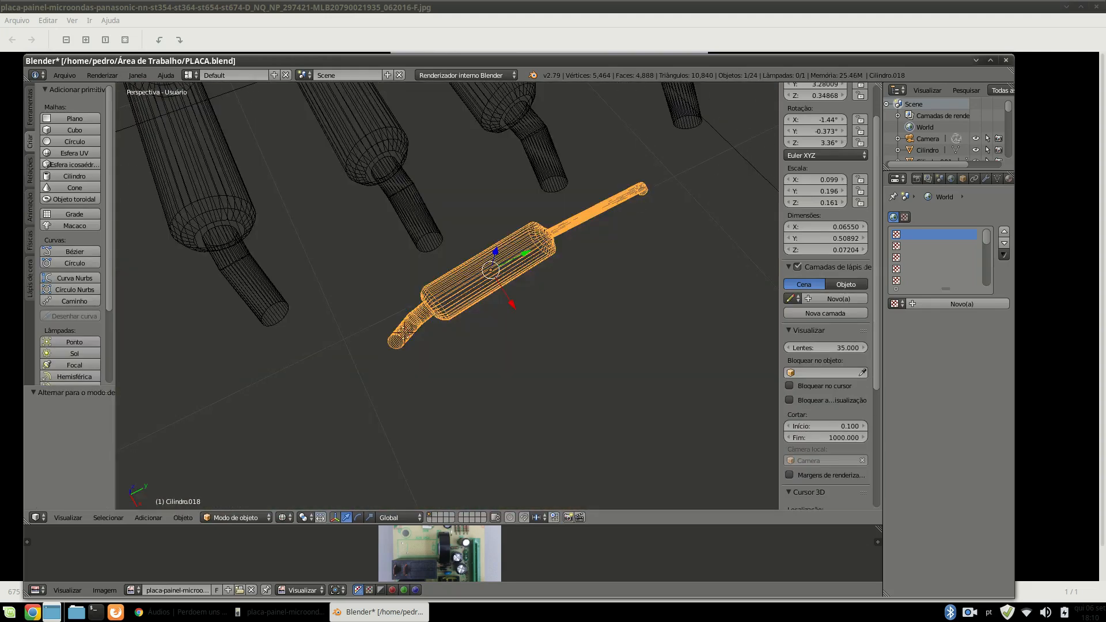
Box-select the vertices of the small resistor's short lead end and move them -0.306 along Y toward the solder hole.
{"action": "key", "text": "Tab"}
{"action": "key", "text": "b"}
{"action": "scroll", "coordinate": [400, 331], "scroll_direction": "up", "scroll_amount": 6}
{"action": "mouse_move", "coordinate": [377, 314]}
{"action": "left_mouse_down"}
{"action": "mouse_move", "coordinate": [414, 358]}
{"action": "mouse_move", "coordinate": [407, 318]}
{"action": "mouse_move", "coordinate": [228, 419]}
{"action": "left_mouse_up"}
{"action": "scroll", "coordinate": [400, 331], "scroll_direction": "down", "scroll_amount": 6}
{"action": "key", "text": "b"}
{"action": "key", "text": "Tab"}
{"action": "key", "text": "Tab"}
{"action": "key", "text": "z"}
{"action": "left_click", "coordinate": [285, 517]}
{"action": "left_click", "coordinate": [311, 457]}
{"action": "scroll", "coordinate": [265, 403], "scroll_direction": "down", "scroll_amount": 4}
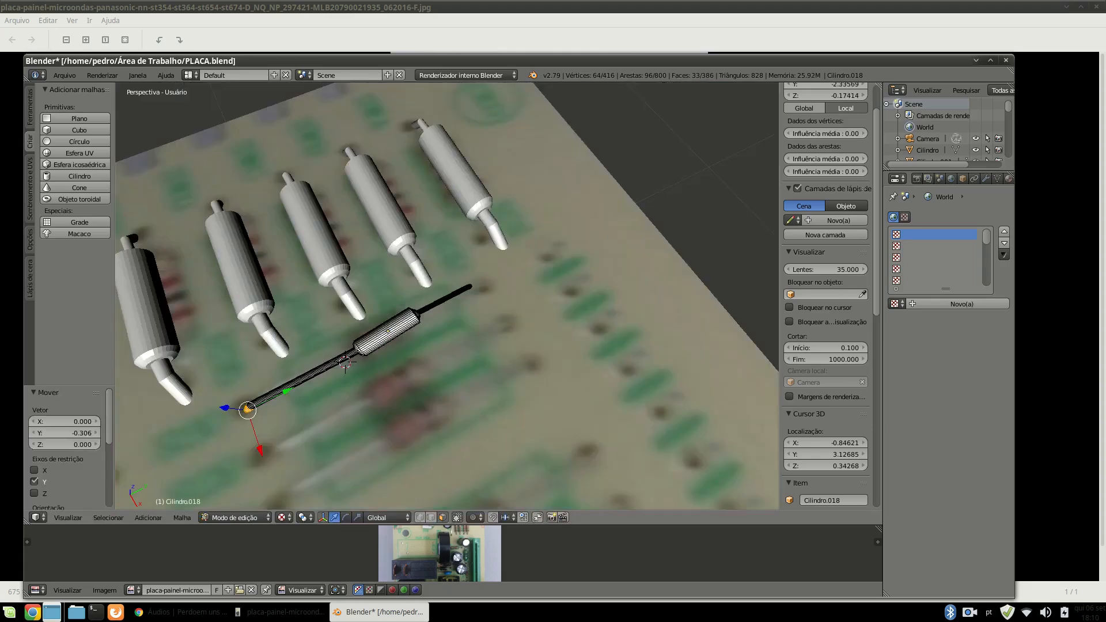
{"action": "key", "text": "Tab"}
Duplicate the long-lead resistor three times along X over the next printed resistors, the third about 0.30 further on.
{"action": "key", "text": "shift+d"}
{"action": "key", "text": "x"}
{"action": "left_click", "coordinate": [403, 372]}
{"action": "key", "text": "shift+d"}
{"action": "key", "text": "x"}
{"action": "left_click", "coordinate": [420, 412]}
{"action": "scroll", "coordinate": [406, 323], "scroll_direction": "down", "scroll_amount": 6}
{"action": "key", "text": "shift+d"}
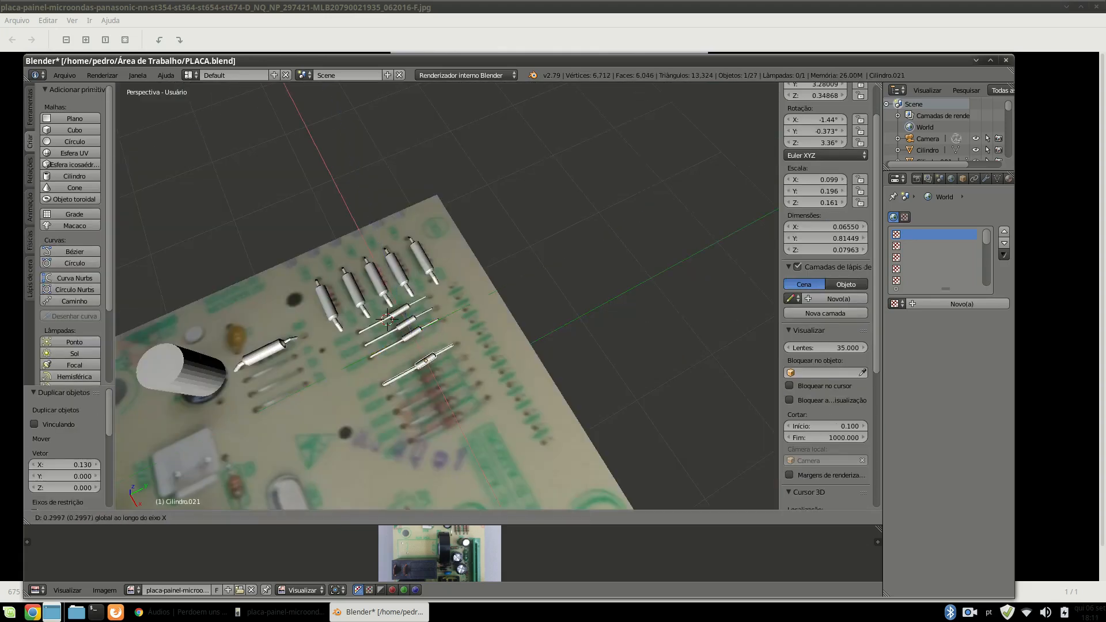
{"action": "left_click", "coordinate": [431, 350]}
Duplicate the long-lead resistor repeatedly along X, about 0.13 apart, over the remaining printed resistors in the group.
{"action": "scroll", "coordinate": [431, 350], "scroll_direction": "up", "scroll_amount": 2}
{"action": "key", "text": "shift+d"}
{"action": "middle_click_drag", "start_coordinate": [431, 350], "coordinate": [440, 366]}
{"action": "left_click", "coordinate": [451, 427]}
{"action": "middle_click_drag", "start_coordinate": [450, 427], "coordinate": [144, 282], "text": "shift"}
{"action": "key", "text": "shift+d"}
{"action": "key", "text": "x"}
{"action": "left_click", "coordinate": [494, 402]}
{"action": "scroll", "coordinate": [494, 402], "scroll_direction": "down", "scroll_amount": 4}
{"action": "scroll", "coordinate": [288, 259], "scroll_direction": "down", "scroll_amount": 4}
{"action": "middle_click_drag", "start_coordinate": [288, 260], "coordinate": [519, 276]}
{"action": "scroll", "coordinate": [519, 276], "scroll_direction": "up", "scroll_amount": 3}
Save PLACA.blend and maximize the program window.
{"action": "left_click", "coordinate": [102, 75]}
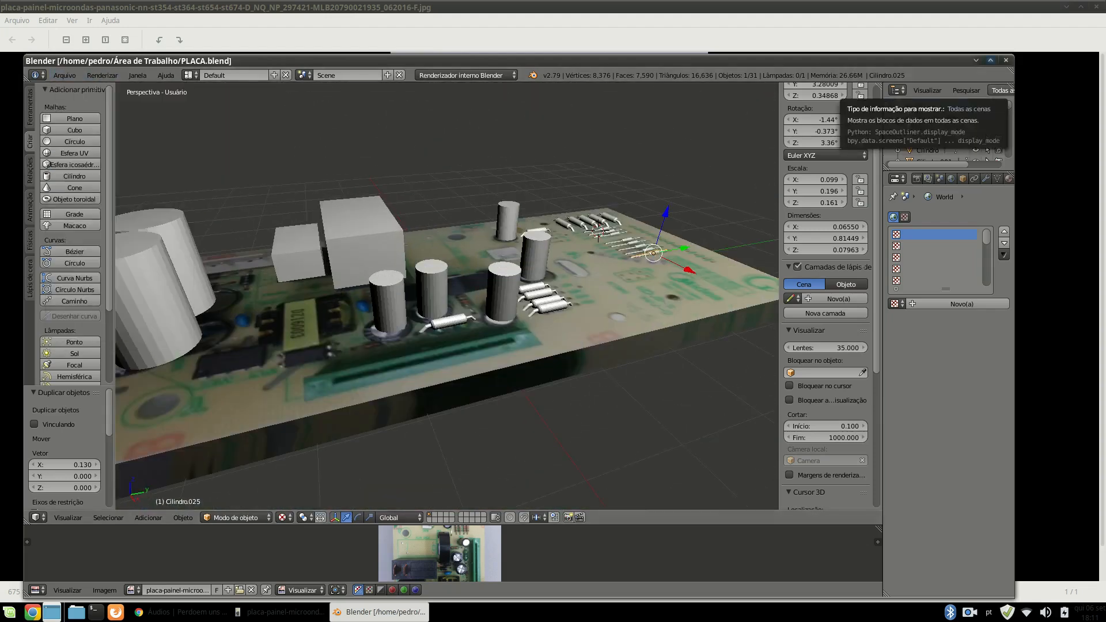
{"action": "left_click", "coordinate": [990, 60]}
{"action": "middle_click_drag", "start_coordinate": [518, 259], "coordinate": [476, 317]}
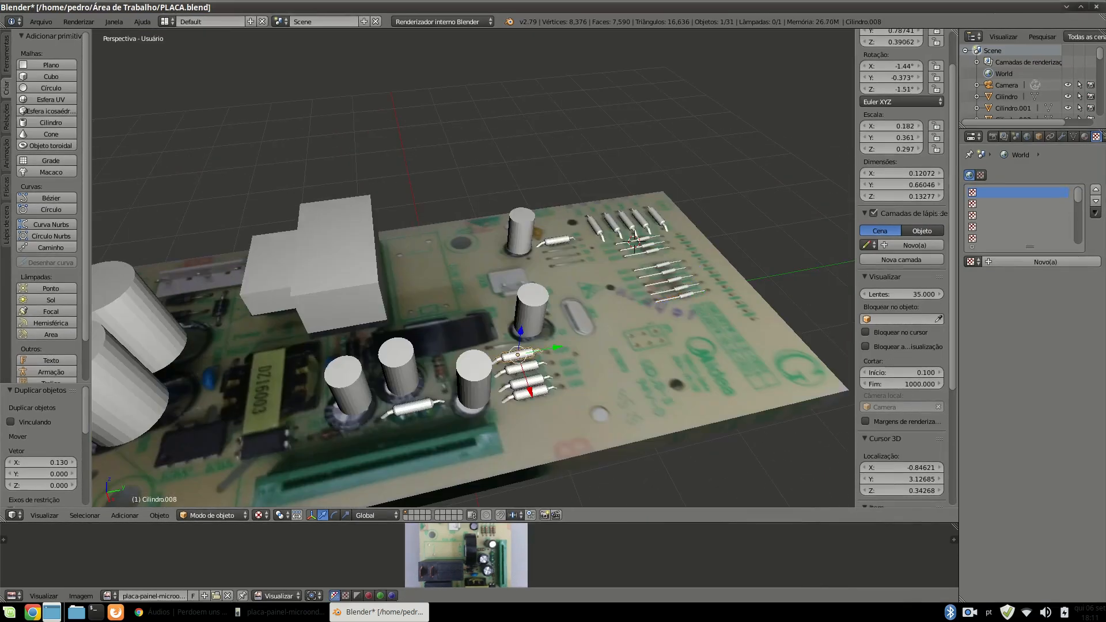
Duplicate a detailed resistor and place the copy crosswise among the small capacitors near the green connector.
{"action": "left_click_drag", "start_coordinate": [423, 282], "coordinate": [445, 396]}
{"action": "middle_click_drag", "start_coordinate": [446, 398], "coordinate": [501, 423]}
{"action": "scroll", "coordinate": [502, 424], "scroll_direction": "down", "scroll_amount": 2}
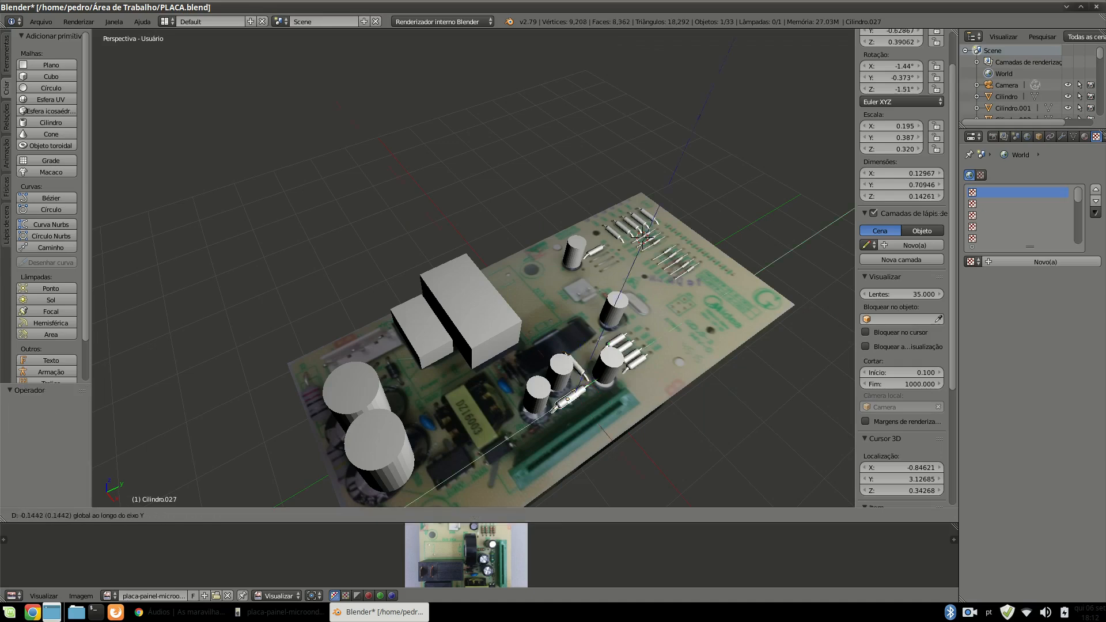
Scale the latest resistor copy down to about 0.30 long and place it beside the small capacitor nearest the yellow-labelled component.
{"action": "left_click", "coordinate": [574, 472]}
{"action": "left_click_drag", "start_coordinate": [558, 459], "coordinate": [562, 464]}
{"action": "middle_click_drag", "start_coordinate": [562, 465], "coordinate": [567, 441]}
{"action": "scroll", "coordinate": [536, 391], "scroll_direction": "up", "scroll_amount": 8}
{"action": "left_click_drag", "start_coordinate": [550, 362], "coordinate": [532, 373]}
{"action": "scroll", "coordinate": [532, 373], "scroll_direction": "down", "scroll_amount": 8}
{"action": "middle_click_drag", "start_coordinate": [533, 373], "coordinate": [546, 352]}
{"action": "scroll", "coordinate": [539, 330], "scroll_direction": "down", "scroll_amount": 4}
{"action": "scroll", "coordinate": [546, 351], "scroll_direction": "up", "scroll_amount": 4}
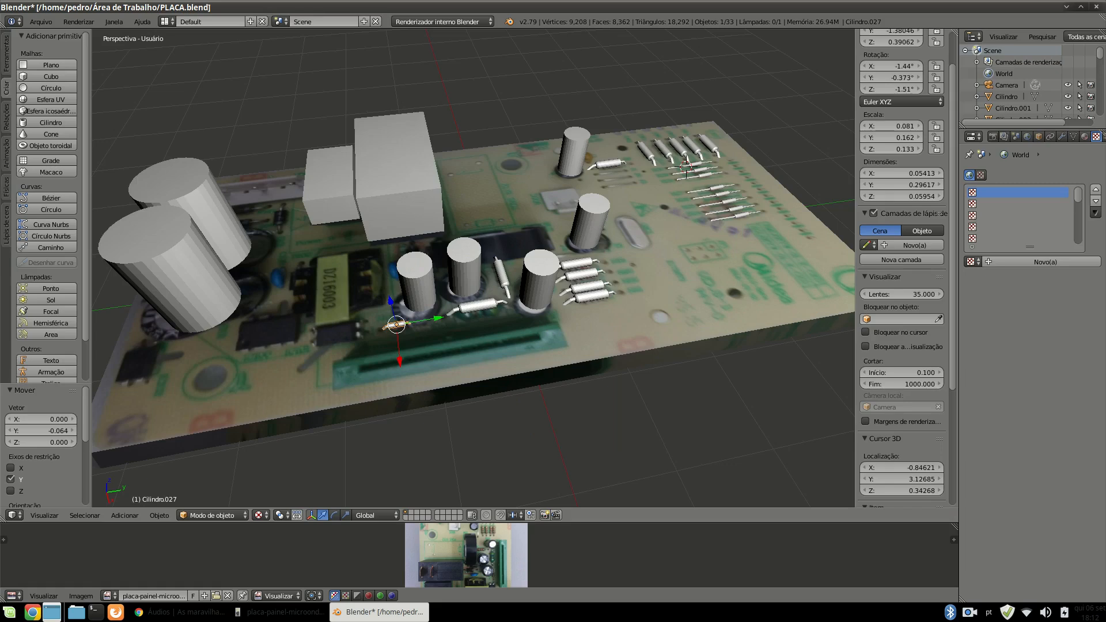
Add a cube, scale it down to 0.101, and place it over the black chip between the large capacitors and the yellow-labelled component.
{"action": "left_click", "coordinate": [50, 76]}
{"action": "left_click_drag", "start_coordinate": [728, 159], "coordinate": [345, 208]}
{"action": "left_click_drag", "start_coordinate": [309, 248], "coordinate": [301, 321]}
{"action": "key", "text": "s"}
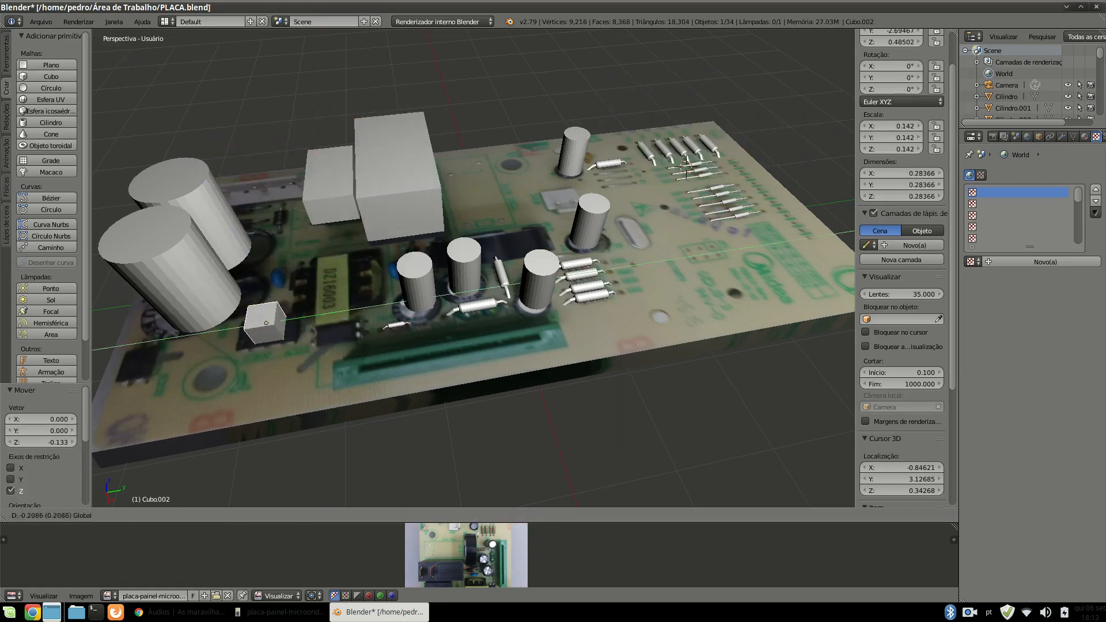
{"action": "scroll", "coordinate": [277, 326], "scroll_direction": "up", "scroll_amount": 2}
{"action": "key", "text": "s"}
{"action": "left_click", "coordinate": [274, 309]}
{"action": "scroll", "coordinate": [274, 305], "scroll_direction": "up", "scroll_amount": 4}
{"action": "key", "text": "s"}
{"action": "left_click", "coordinate": [283, 311]}
{"action": "left_click_drag", "start_coordinate": [248, 340], "coordinate": [244, 360]}
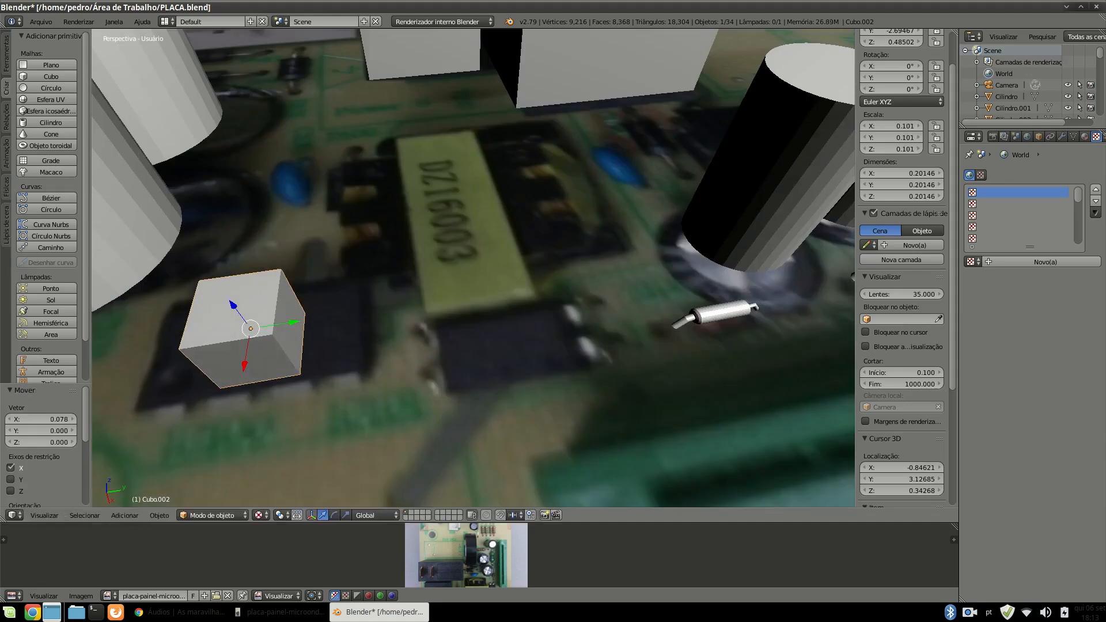
Select the cube's faces in Edit Mode and move them toward the edges of the printed chip.
{"action": "key", "text": "Tab"}
{"action": "key", "text": "a"}
{"action": "right_click", "coordinate": [259, 360]}
{"action": "middle_click_drag", "start_coordinate": [345, 357], "coordinate": [409, 351]}
{"action": "right_click", "coordinate": [778, 300]}
{"action": "key", "text": "z"}
{"action": "right_click", "coordinate": [723, 293]}
{"action": "key", "text": "z"}
{"action": "key", "text": "t"}
{"action": "key", "text": "t"}
{"action": "left_click", "coordinate": [261, 516]}
{"action": "left_click", "coordinate": [284, 463]}
{"action": "left_click_drag", "start_coordinate": [760, 324], "coordinate": [725, 298]}
{"action": "right_click", "coordinate": [715, 326]}
{"action": "left_click_drag", "start_coordinate": [742, 312], "coordinate": [680, 350]}
Stretch the block's remaining faces so it forms a flat body covering the printed chip.
{"action": "middle_click_drag", "start_coordinate": [651, 346], "coordinate": [461, 323]}
{"action": "right_click", "coordinate": [129, 368]}
{"action": "left_click_drag", "start_coordinate": [167, 367], "coordinate": [232, 364]}
{"action": "scroll", "coordinate": [438, 323], "scroll_direction": "down", "scroll_amount": 3}
{"action": "right_click", "coordinate": [249, 331]}
{"action": "left_click_drag", "start_coordinate": [240, 309], "coordinate": [246, 320]}
{"action": "scroll", "coordinate": [249, 347], "scroll_direction": "up", "scroll_amount": 4}
{"action": "key", "text": "Tab"}
Duplicate the chip body in front of it and narrow the copy by moving its side face -0.306 along Y.
{"action": "key", "text": "shift+d"}
{"action": "middle_click_drag", "start_coordinate": [249, 346], "coordinate": [339, 321]}
{"action": "left_click", "coordinate": [220, 467]}
{"action": "right_click", "coordinate": [357, 374]}
{"action": "key", "text": "Tab"}
{"action": "key", "text": "Tab"}
{"action": "right_click", "coordinate": [357, 256]}
{"action": "key", "text": "Tab"}
{"action": "middle_click_drag", "start_coordinate": [357, 257], "coordinate": [300, 257]}
{"action": "right_click", "coordinate": [200, 249]}
{"action": "left_click", "coordinate": [225, 256]}
{"action": "left_click_drag", "start_coordinate": [245, 260], "coordinate": [84, 245]}
{"action": "scroll", "coordinate": [231, 253], "scroll_direction": "down", "scroll_amount": 5}
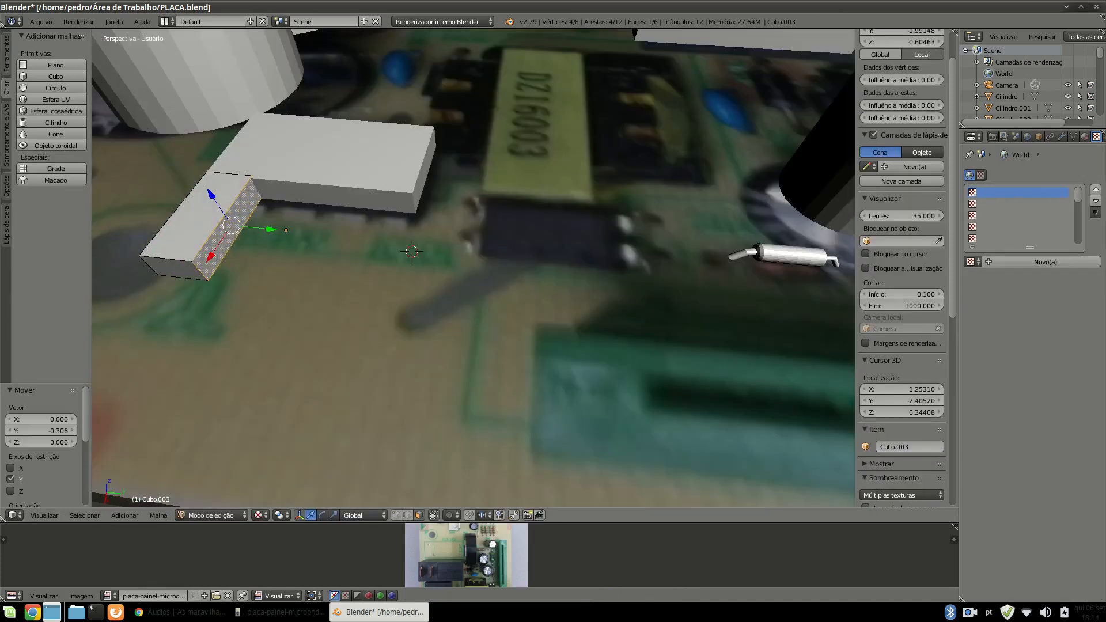
Narrow the copied block further from its other side and shorten its outer end along X into a small chip pin.
{"action": "key", "text": "Tab"}
{"action": "left_click", "coordinate": [316, 229]}
{"action": "left_click_drag", "start_coordinate": [326, 234], "coordinate": [350, 237]}
{"action": "key", "text": "Tab"}
{"action": "right_click", "coordinate": [189, 271]}
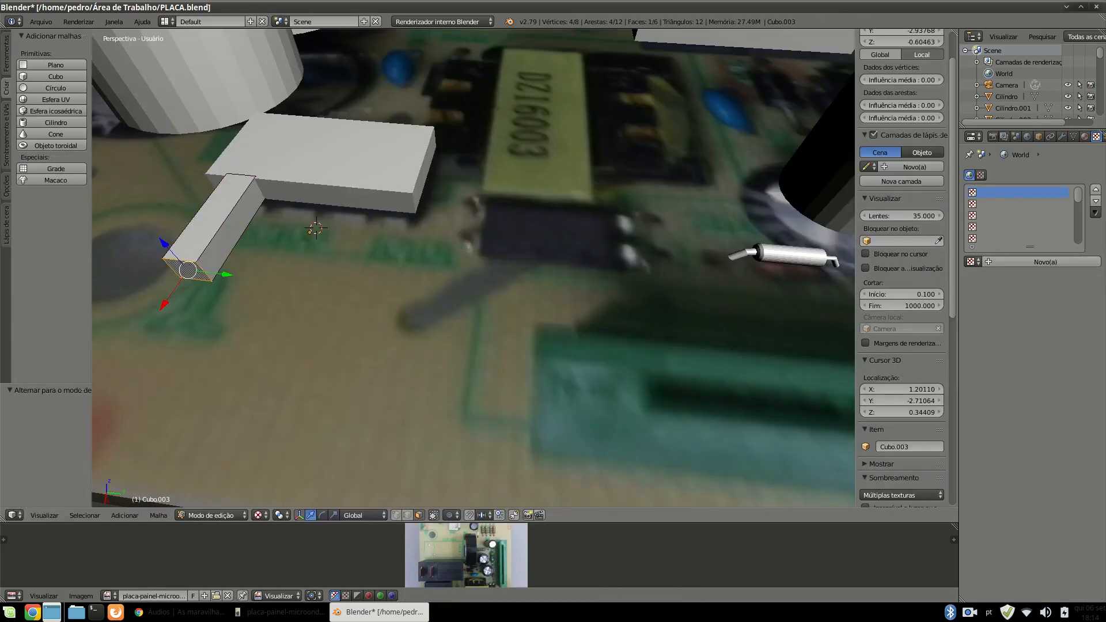
{"action": "left_click_drag", "start_coordinate": [167, 300], "coordinate": [214, 233]}
{"action": "right_click", "coordinate": [234, 184]}
{"action": "key", "text": "Tab"}
Duplicate the small pin along Y to form a row of four pins on the chip's front side.
{"action": "key", "text": "shift+d"}
{"action": "key", "text": "x"}
{"action": "middle_click_drag", "start_coordinate": [322, 231], "coordinate": [518, 264], "text": "shift"}
{"action": "key", "text": "shift+d"}
{"action": "key", "text": "y"}
{"action": "key", "text": "shift+d"}
{"action": "key", "text": "y"}
{"action": "left_click", "coordinate": [553, 238]}
Select the four pins, duplicate them to the chip's opposite side, and adjust the copies 0.037 along X.
{"action": "right_click", "coordinate": [307, 383], "text": "shift"}
{"action": "right_click", "coordinate": [306, 384], "text": "shift"}
{"action": "right_click", "coordinate": [301, 378], "text": "shift"}
{"action": "right_click", "coordinate": [256, 364], "text": "shift"}
{"action": "left_click", "coordinate": [323, 276]}
{"action": "middle_click_drag", "start_coordinate": [323, 277], "coordinate": [322, 317]}
{"action": "scroll", "coordinate": [265, 271], "scroll_direction": "down", "scroll_amount": 4}
{"action": "key", "text": "g"}
{"action": "key", "text": "x"}
{"action": "left_click", "coordinate": [259, 282]}
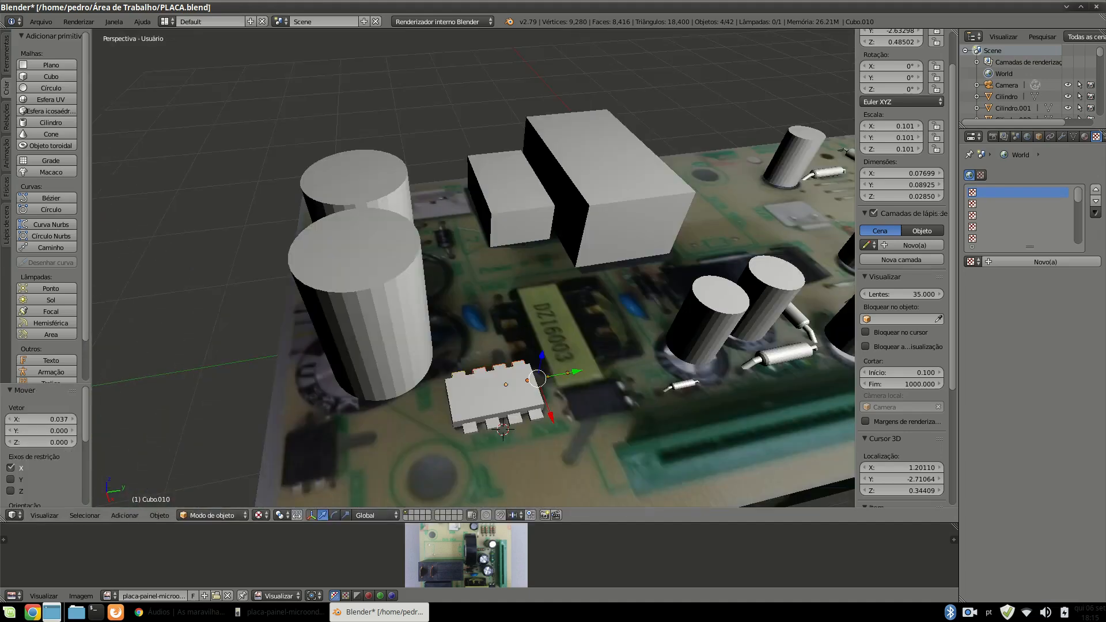
Duplicate the chip body over the printed chip near the board corner and narrow it by moving its side face -0.164 along Y.
{"action": "key", "text": "Return"}
{"action": "key", "text": "g"}
{"action": "key", "text": "x"}
{"action": "key", "text": "Return"}
{"action": "key", "text": "Tab"}
{"action": "key", "text": "g"}
{"action": "key", "text": "y"}
{"action": "key", "text": "Return"}
{"action": "middle_click_drag", "start_coordinate": [346, 426], "coordinate": [386, 424]}
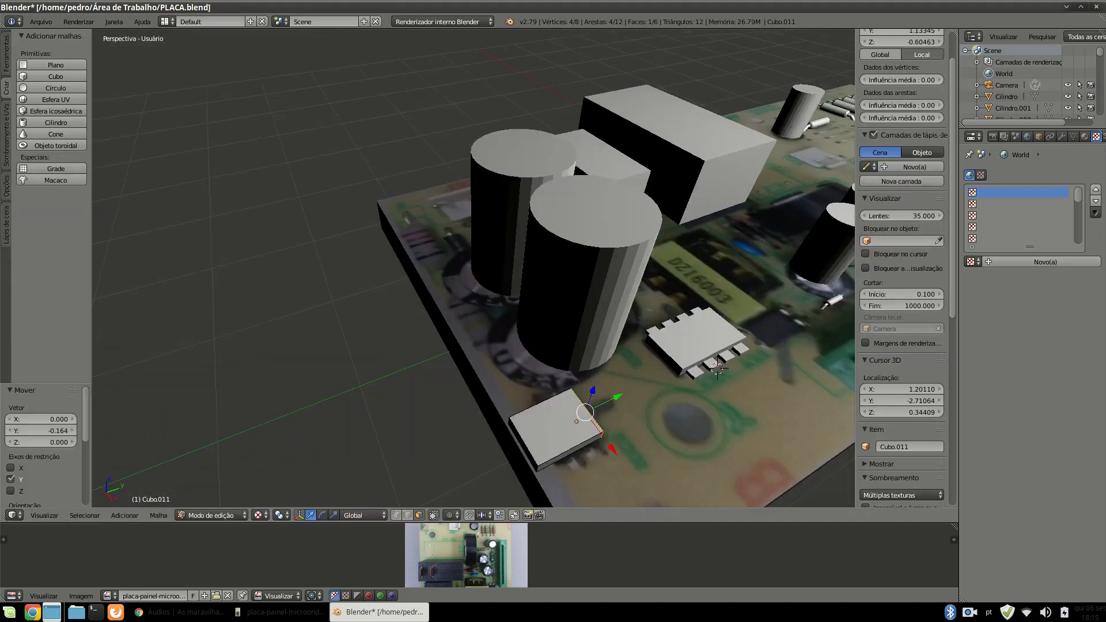
{"action": "key", "text": "Tab"}
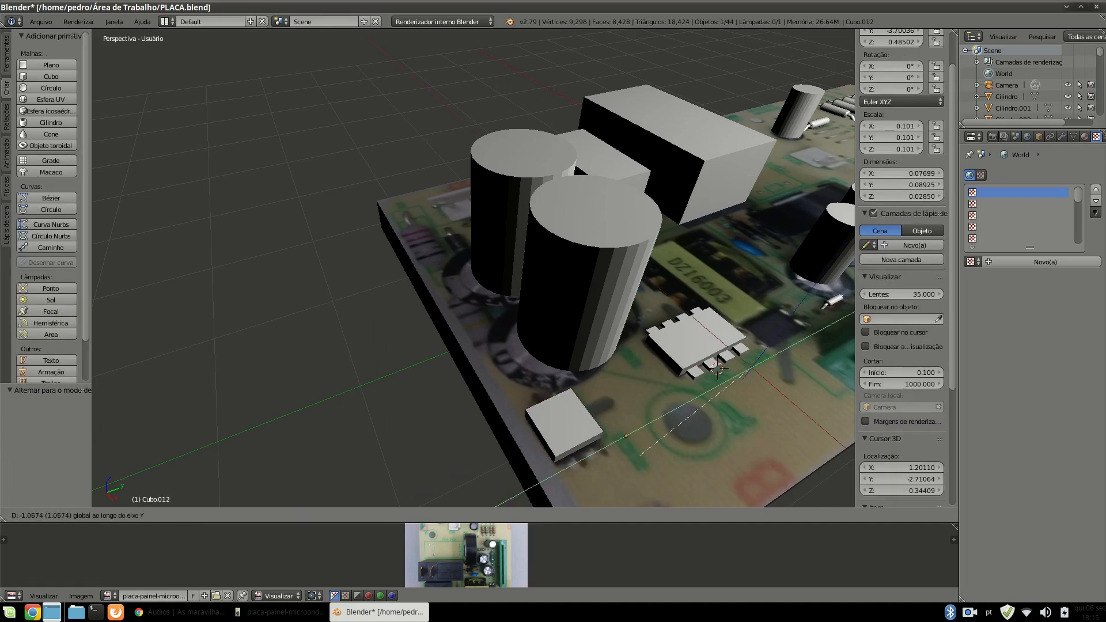
Place a pin copy along Y at the second chip's front edge and duplicate it 0.173 along Y for another pin.
{"action": "key", "text": "Return"}
{"action": "key", "text": "Return"}
{"action": "key", "text": "shift+d"}
{"action": "key", "text": "y"}
{"action": "key", "text": "Return"}
{"action": "middle_click_drag", "start_coordinate": [564, 426], "coordinate": [605, 423]}
{"action": "middle_click_drag", "start_coordinate": [605, 423], "coordinate": [415, 259], "text": "shift"}
{"action": "scroll", "coordinate": [415, 259], "scroll_direction": "up", "scroll_amount": 4}
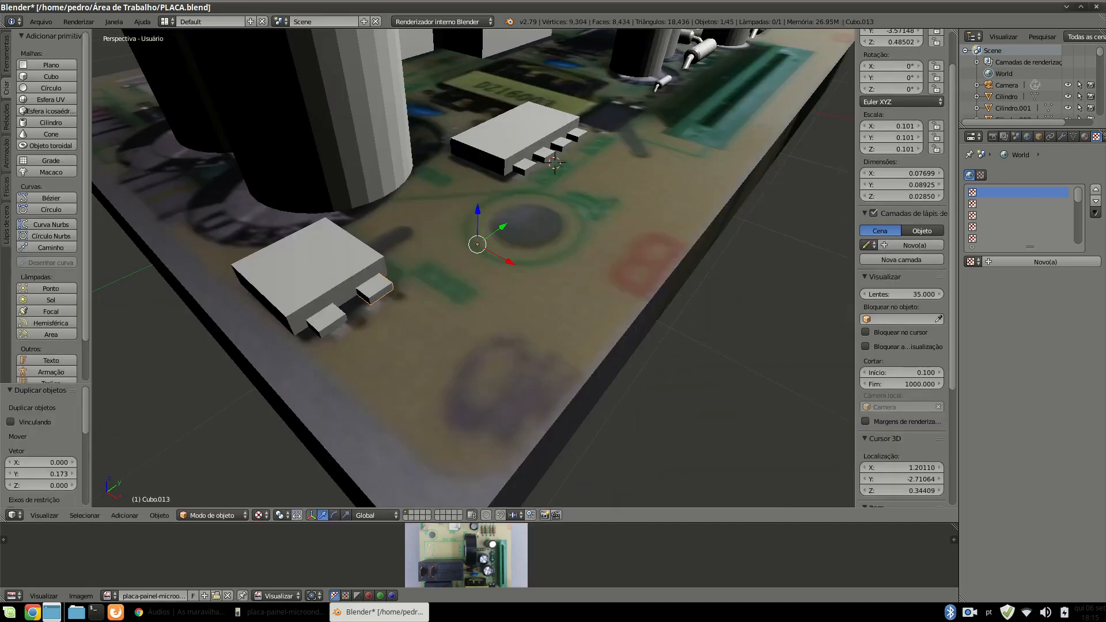
Duplicate the second chip's two pins to its opposite side and adjust the copies 0.009 along X.
{"action": "key", "text": "g"}
{"action": "key", "text": "x"}
{"action": "mouse_move", "coordinate": [403, 300]}
{"action": "middle_mouse_down"}
{"action": "mouse_move", "coordinate": [496, 248]}
{"action": "mouse_move", "coordinate": [404, 305]}
{"action": "middle_mouse_up"}
{"action": "key", "text": "Return"}
{"action": "scroll", "coordinate": [474, 268], "scroll_direction": "down", "scroll_amount": 7}
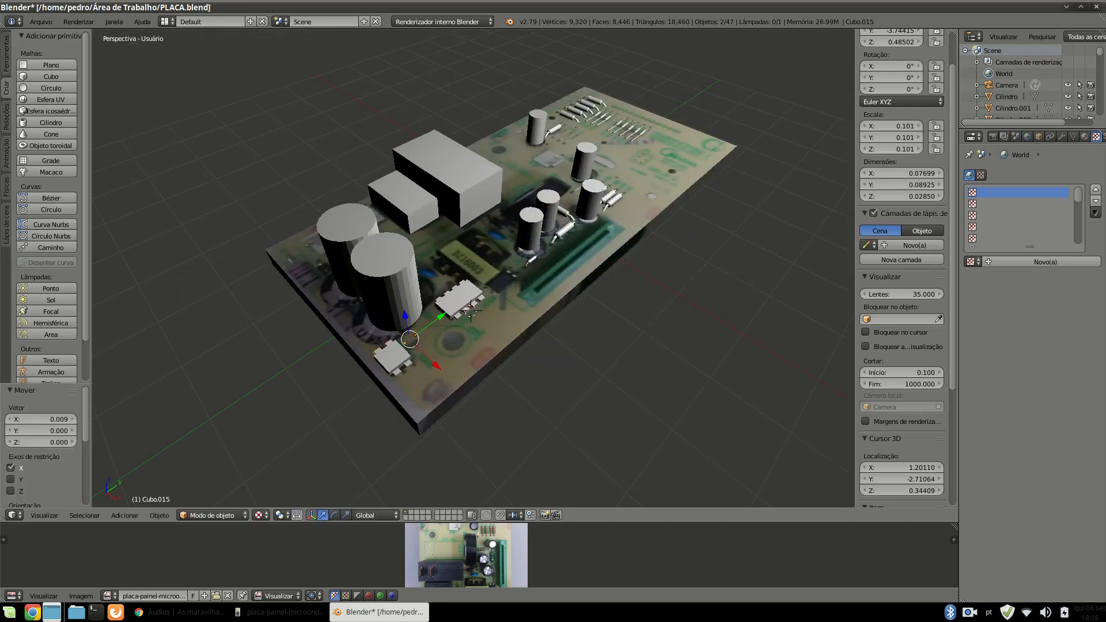
Duplicate the four-pin chip with its pins 1.889 along Y and rotate the copy 88.8° about Z.
{"action": "scroll", "coordinate": [471, 311], "scroll_direction": "up", "scroll_amount": 5}
{"action": "right_click", "coordinate": [634, 230], "text": "shift"}
{"action": "key", "text": "Return"}
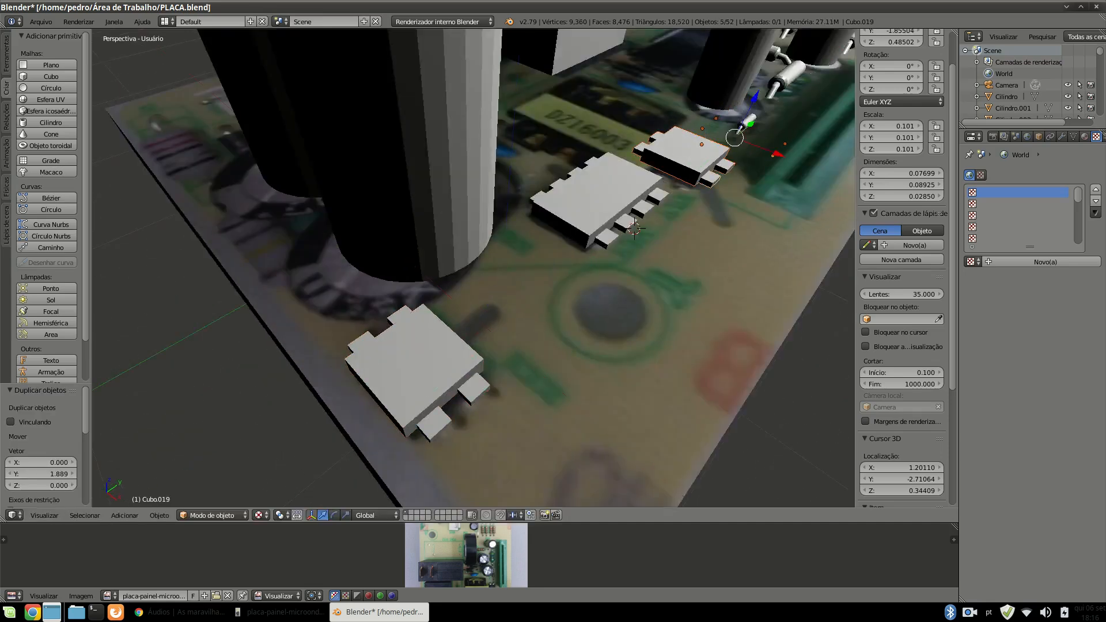
{"action": "key", "text": "r"}
{"action": "key", "text": "z"}
{"action": "key", "text": "Return"}
Scale the rotated chip copy to 0.082 and move it 0.072 along X onto the small printed chip.
{"action": "middle_click_drag", "start_coordinate": [472, 265], "coordinate": [507, 277]}
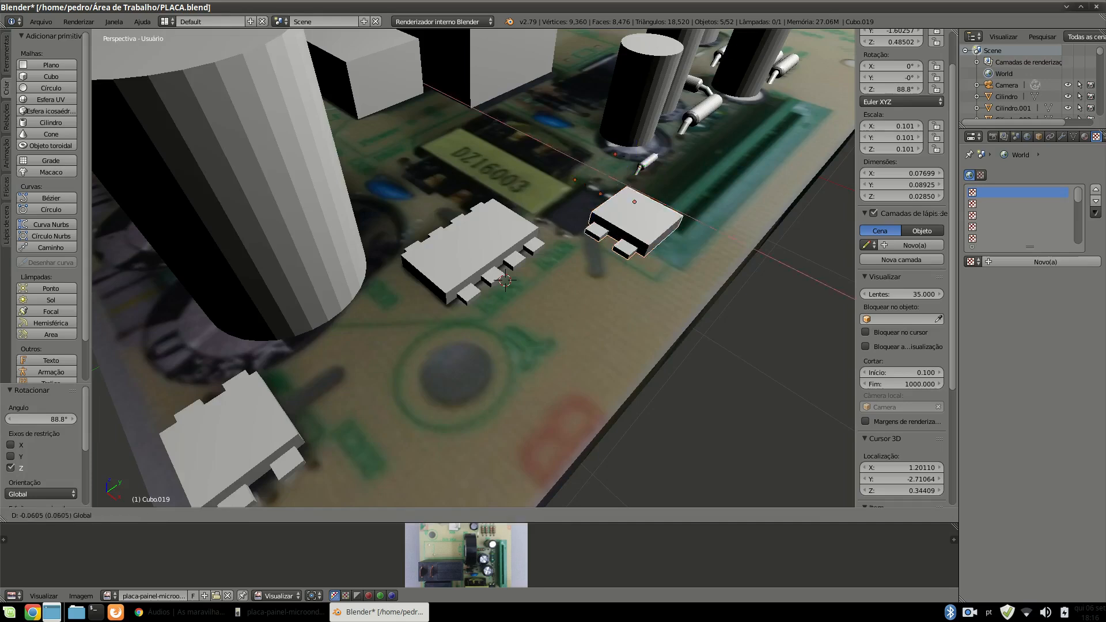
{"action": "left_click_drag", "start_coordinate": [653, 199], "coordinate": [595, 170]}
{"action": "middle_click_drag", "start_coordinate": [595, 171], "coordinate": [599, 230]}
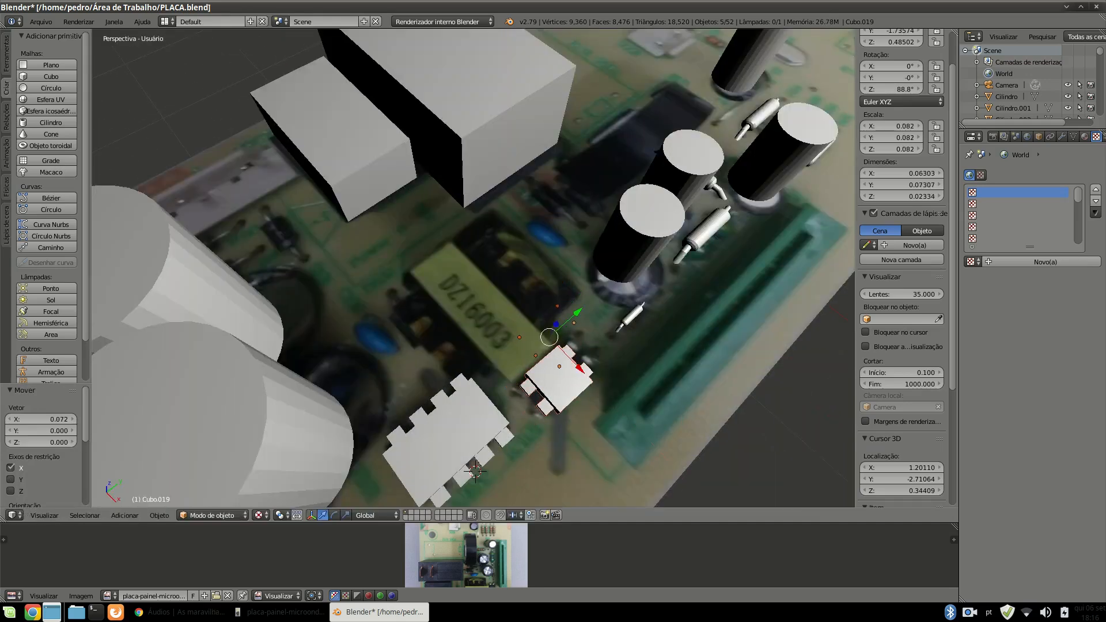
{"action": "left_click", "coordinate": [179, 612]}
{"action": "left_click", "coordinate": [735, 227]}
{"action": "left_click", "coordinate": [466, 264]}
{"action": "key", "text": "XF86AudioRaiseVolume"}
{"action": "scroll", "coordinate": [467, 264], "scroll_direction": "down", "scroll_amount": 3}
{"action": "middle_click_drag", "start_coordinate": [466, 264], "coordinate": [444, 242]}
Save the project file.
{"action": "left_click", "coordinate": [41, 22]}
{"action": "left_click", "coordinate": [58, 108]}
{"action": "scroll", "coordinate": [357, 247], "scroll_direction": "down", "scroll_amount": 3}
Add a cube, place it over the elongated oval metal component and scale it down to 0.101.
{"action": "scroll", "coordinate": [472, 268], "scroll_direction": "up", "scroll_amount": 4}
{"action": "left_click", "coordinate": [51, 77]}
{"action": "left_click_drag", "start_coordinate": [397, 251], "coordinate": [714, 187]}
{"action": "key", "text": "s"}
{"action": "left_click", "coordinate": [719, 190]}
{"action": "key", "text": "s"}
{"action": "middle_click_drag", "start_coordinate": [668, 196], "coordinate": [611, 231]}
{"action": "scroll", "coordinate": [612, 397], "scroll_direction": "up", "scroll_amount": 6}
{"action": "key", "text": "s"}
{"action": "left_click", "coordinate": [398, 329]}
{"action": "middle_click_drag", "start_coordinate": [357, 299], "coordinate": [461, 242]}
Stretch the small cube in Edit mode by moving its end faces outward to match the oval component's length.
{"action": "right_click", "coordinate": [479, 124]}
{"action": "key", "text": "Tab"}
{"action": "key", "text": "Tab"}
{"action": "right_click", "coordinate": [483, 70]}
{"action": "key", "text": "Tab"}
{"action": "right_click", "coordinate": [475, 94]}
{"action": "left_click_drag", "start_coordinate": [470, 109], "coordinate": [463, 135]}
{"action": "middle_click_drag", "start_coordinate": [519, 190], "coordinate": [323, 231]}
{"action": "right_click", "coordinate": [173, 374]}
{"action": "left_click_drag", "start_coordinate": [155, 387], "coordinate": [187, 366]}
Subdivide one end face of the elongated block three times.
{"action": "scroll", "coordinate": [230, 346], "scroll_direction": "up", "scroll_amount": 5}
{"action": "scroll", "coordinate": [403, 299], "scroll_direction": "down", "scroll_amount": 10}
{"action": "middle_click_drag", "start_coordinate": [404, 300], "coordinate": [369, 299]}
{"action": "scroll", "coordinate": [455, 294], "scroll_direction": "up", "scroll_amount": 5}
{"action": "scroll", "coordinate": [409, 305], "scroll_direction": "up", "scroll_amount": 8}
{"action": "left_click", "coordinate": [6, 53]}
{"action": "left_click", "coordinate": [43, 264]}
{"action": "left_click", "coordinate": [43, 264]}
{"action": "left_click", "coordinate": [43, 264]}
Try smoothing the vertices of the subdivided end face, and undo the smoothing.
{"action": "left_click", "coordinate": [45, 168]}
{"action": "left_click", "coordinate": [45, 169]}
{"action": "left_click", "coordinate": [45, 169]}
{"action": "key", "text": "ctrl+z"}
{"action": "key", "text": "ctrl+z"}
{"action": "key", "text": "ctrl+z"}
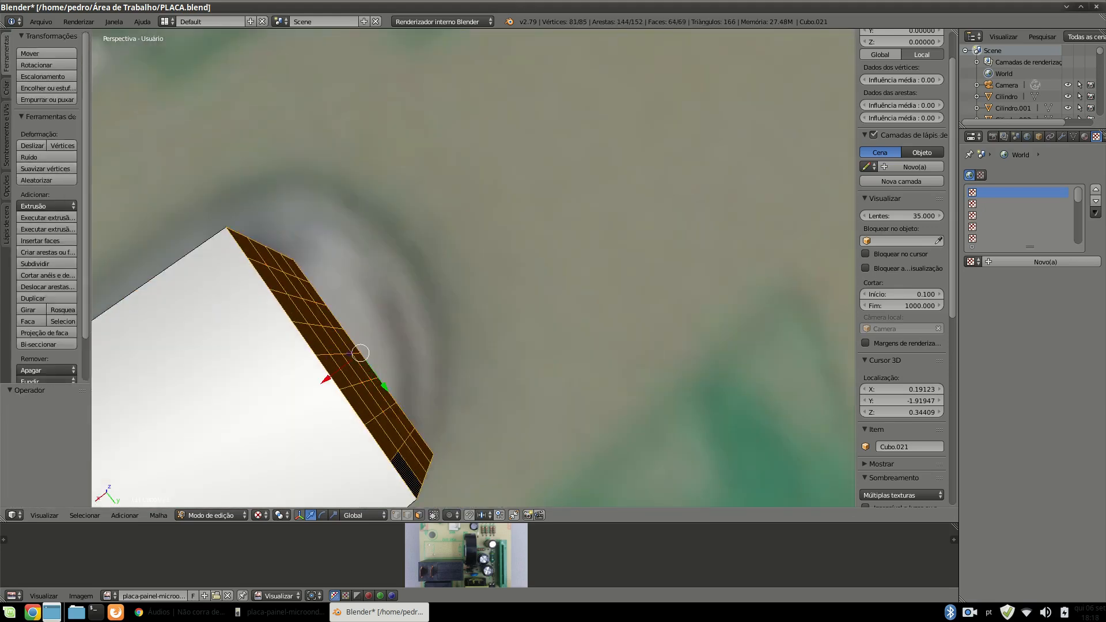
Subdivide the opposite end face of the elongated block three times and smooth its vertices to round that end.
{"action": "scroll", "coordinate": [403, 230], "scroll_direction": "down", "scroll_amount": 12}
{"action": "middle_click_drag", "start_coordinate": [403, 231], "coordinate": [423, 230]}
{"action": "scroll", "coordinate": [425, 230], "scroll_direction": "up", "scroll_amount": 5}
{"action": "right_click", "coordinate": [424, 223]}
{"action": "scroll", "coordinate": [425, 220], "scroll_direction": "up", "scroll_amount": 9}
{"action": "left_click", "coordinate": [45, 169]}
{"action": "key", "text": "ctrl+z"}
{"action": "left_click", "coordinate": [44, 264]}
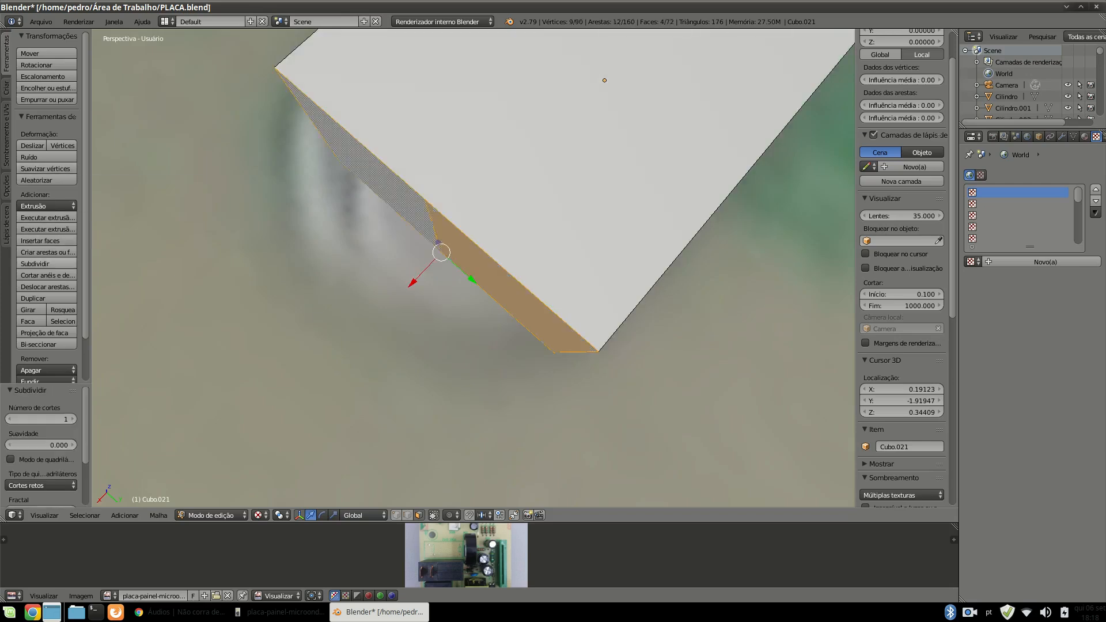
{"action": "left_click", "coordinate": [45, 169]}
{"action": "left_click", "coordinate": [45, 168]}
{"action": "scroll", "coordinate": [404, 247], "scroll_direction": "down", "scroll_amount": 9}
{"action": "middle_click_drag", "start_coordinate": [403, 248], "coordinate": [322, 282]}
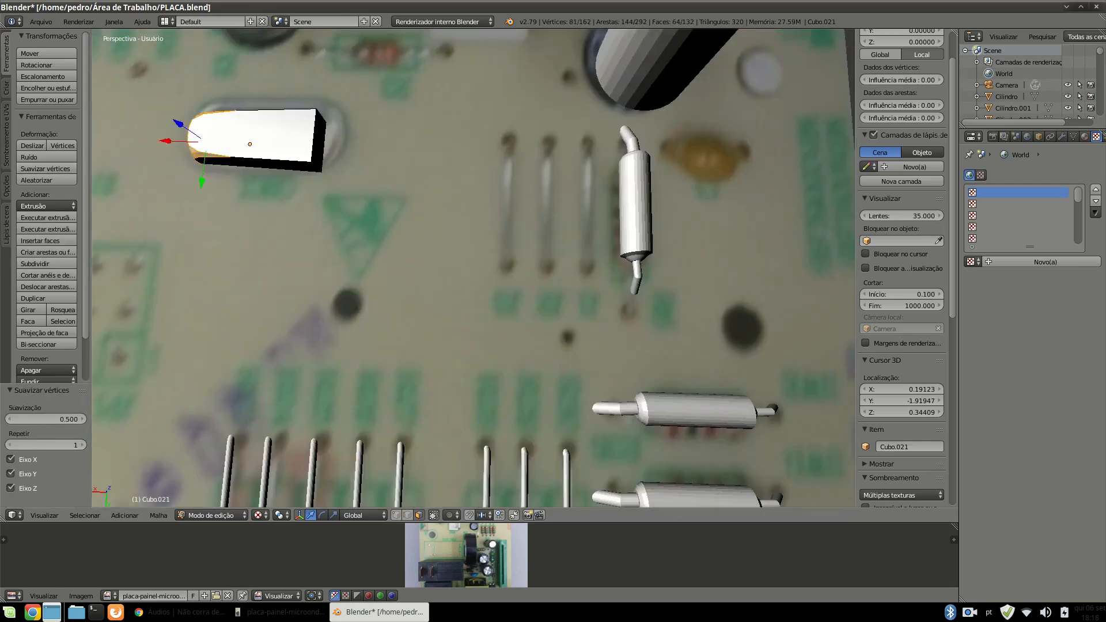
Deselect the rounded end's faces and switch the viewport to wireframe display.
{"action": "key", "text": "a"}
{"action": "scroll", "coordinate": [902, 289], "scroll_direction": "down", "scroll_amount": 5}
{"action": "key", "text": "a"}
{"action": "key", "text": "a"}
{"action": "middle_click_drag", "start_coordinate": [323, 127], "coordinate": [303, 112]}
{"action": "scroll", "coordinate": [303, 112], "scroll_direction": "up", "scroll_amount": 6}
{"action": "key", "text": "z"}
Select all subdivided faces at the block's unrounded end and smooth their vertices.
{"action": "scroll", "coordinate": [303, 113], "scroll_direction": "down", "scroll_amount": 6}
{"action": "scroll", "coordinate": [310, 114], "scroll_direction": "up", "scroll_amount": 7}
{"action": "right_click", "coordinate": [249, 189]}
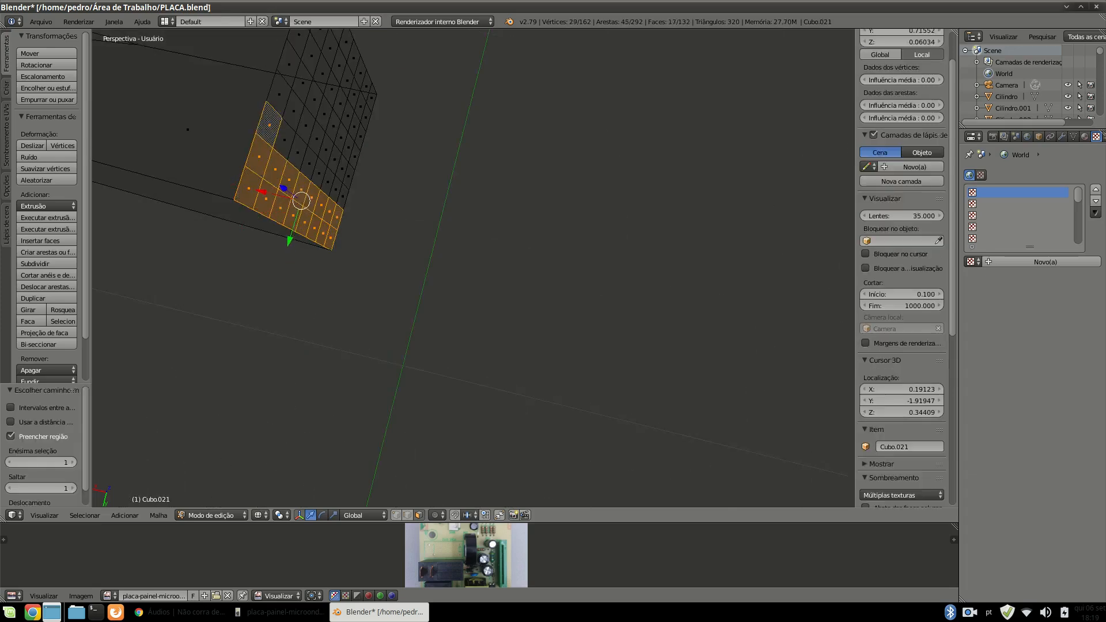
{"action": "right_click", "coordinate": [361, 136], "text": "ctrl+shift"}
{"action": "scroll", "coordinate": [311, 150], "scroll_direction": "down", "scroll_amount": 7}
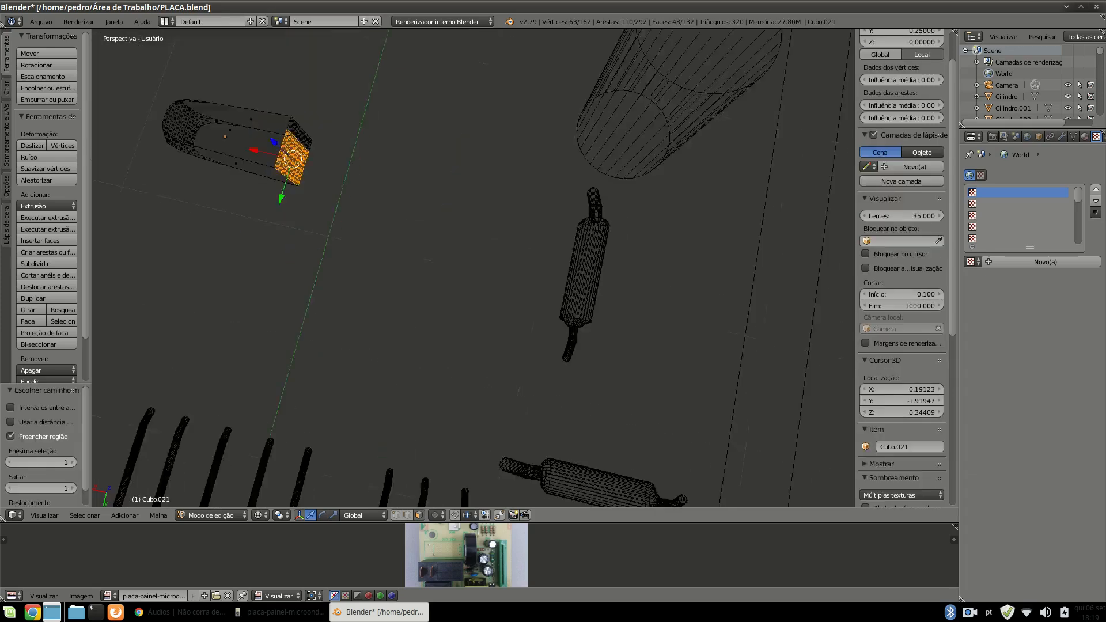
{"action": "scroll", "coordinate": [299, 118], "scroll_direction": "up", "scroll_amount": 7}
{"action": "right_click", "coordinate": [249, 256], "text": "ctrl+shift"}
{"action": "right_click", "coordinate": [258, 225], "text": "ctrl+shift"}
{"action": "left_click", "coordinate": [46, 169]}
Restore the textured viewport display and move the rounded block -0.031 along Y in Object mode.
{"action": "scroll", "coordinate": [507, 262], "scroll_direction": "down", "scroll_amount": 8}
{"action": "key", "text": "z"}
{"action": "key", "text": "z"}
{"action": "key", "text": "z"}
{"action": "left_click", "coordinate": [261, 515]}
{"action": "left_click", "coordinate": [282, 452]}
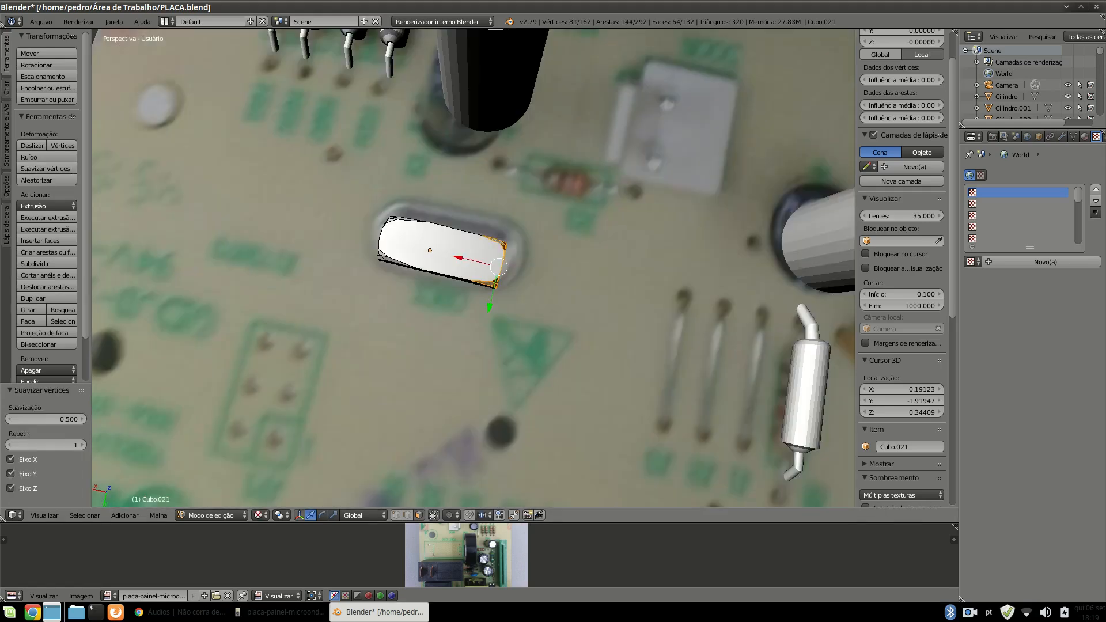
{"action": "key", "text": "Tab"}
{"action": "left_click_drag", "start_coordinate": [421, 292], "coordinate": [423, 284]}
{"action": "middle_click_drag", "start_coordinate": [426, 288], "coordinate": [519, 244]}
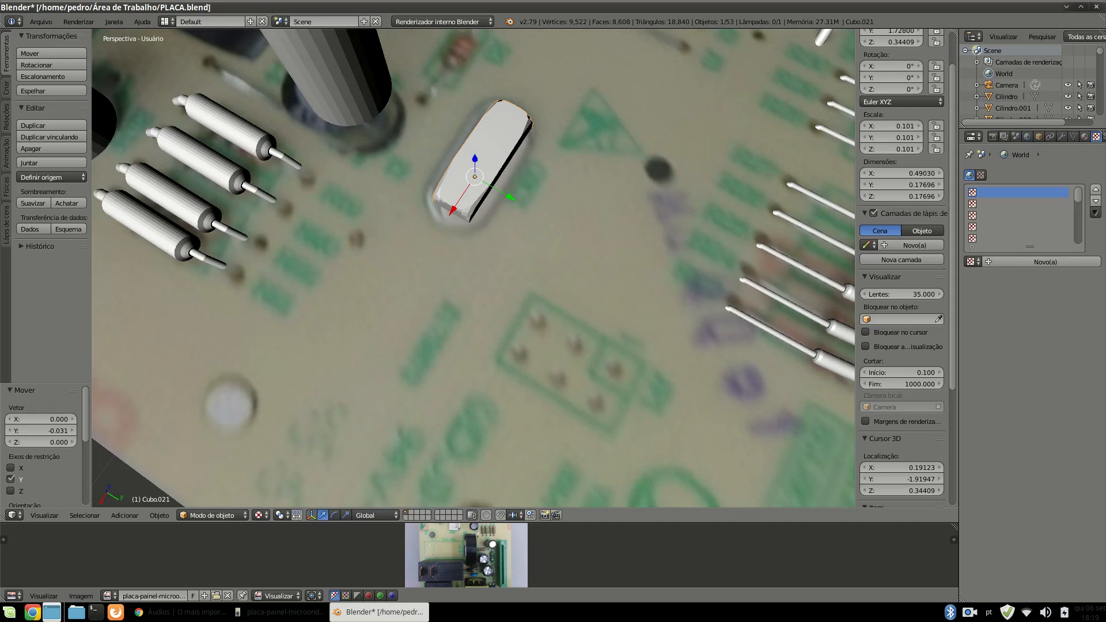
Try to build a wider base around the rounded block by adding and scaling geometry in Edit mode.
{"action": "key", "text": "Tab"}
{"action": "key", "text": "z"}
{"action": "left_click", "coordinate": [557, 197]}
{"action": "key", "text": "z"}
{"action": "left_click", "coordinate": [513, 167]}
{"action": "key", "text": "z"}
{"action": "key", "text": "g"}
{"action": "key", "text": "z"}
{"action": "left_click", "coordinate": [517, 157]}
{"action": "key", "text": "z"}
{"action": "key", "text": "s"}
{"action": "left_click", "coordinate": [622, 225]}
{"action": "key", "text": "Tab"}
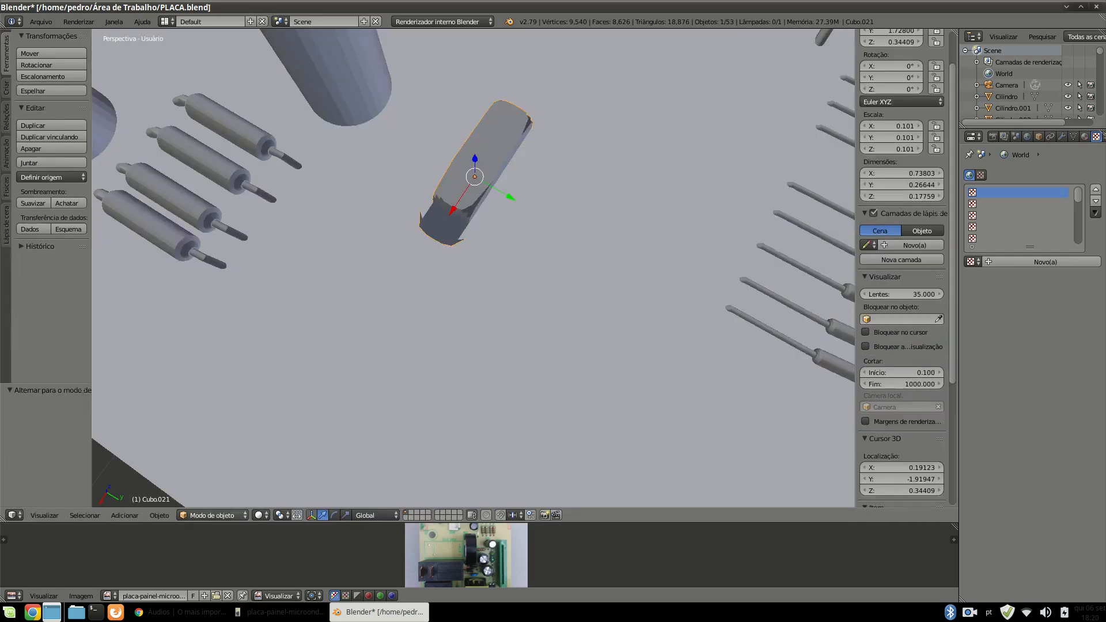
{"action": "key", "text": "alt+z"}
{"action": "key", "text": "ctrl+z"}
{"action": "key", "text": "ctrl+z"}
{"action": "key", "text": "ctrl+z"}
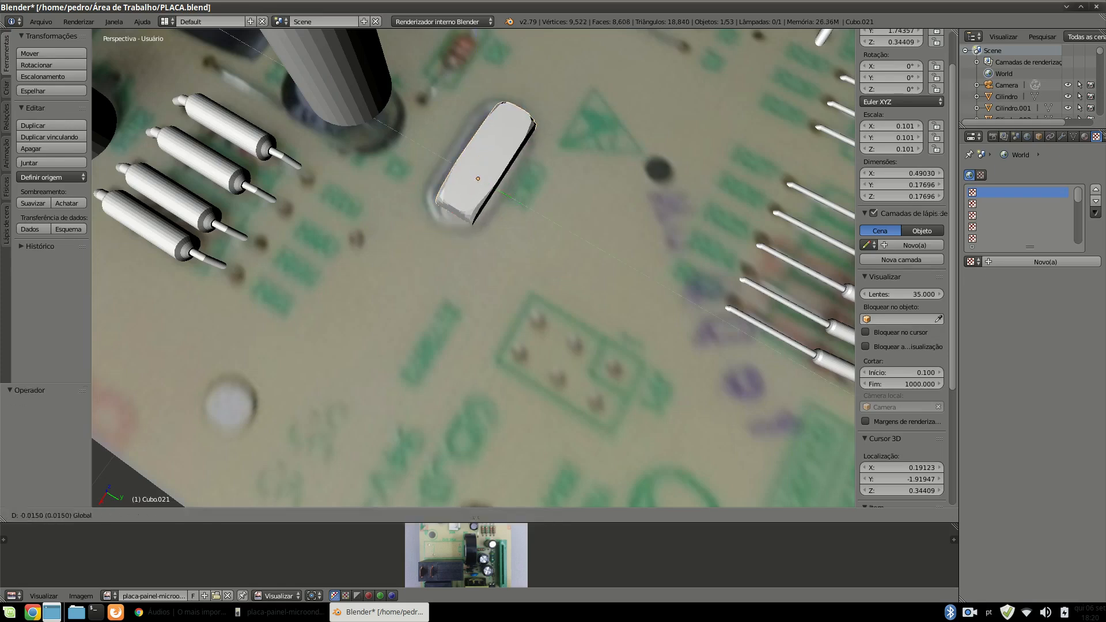
Move the rounded block 0.015 along Y and place a resistor duplicate, offset -1.309 along Y, on the neighbouring printed resistor.
{"action": "key", "text": "Return"}
{"action": "scroll", "coordinate": [473, 268], "scroll_direction": "down", "scroll_amount": 8}
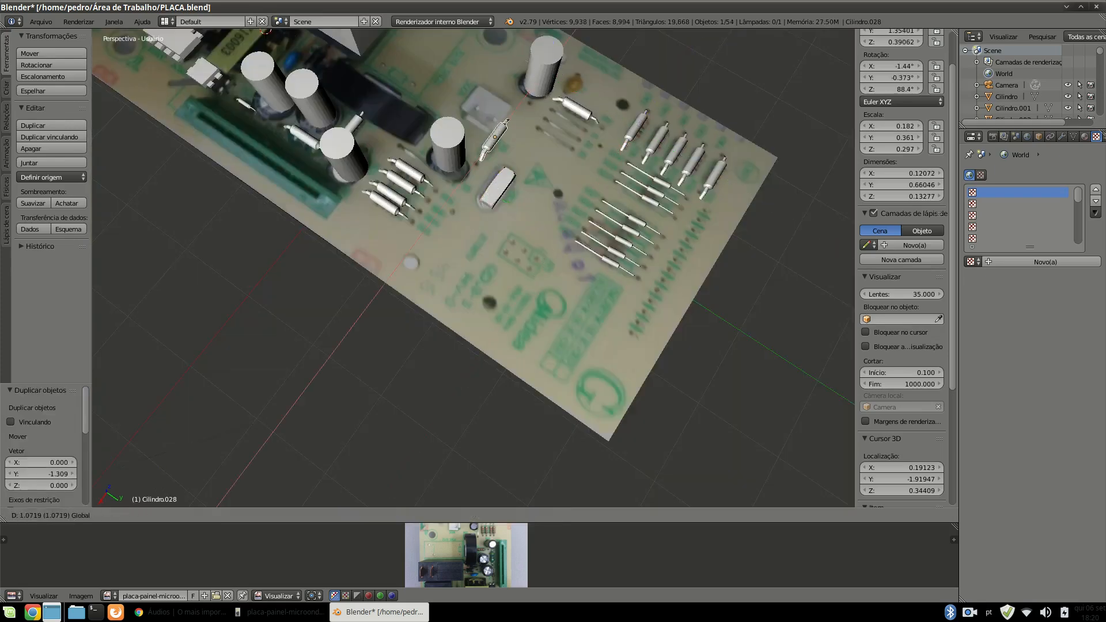
{"action": "left_click", "coordinate": [563, 219]}
Add a cube, move it over the square grey component near the rounded block and scale it to 0.219.
{"action": "scroll", "coordinate": [511, 124], "scroll_direction": "up", "scroll_amount": 6}
{"action": "middle_click_drag", "start_coordinate": [511, 247], "coordinate": [415, 300]}
{"action": "left_click", "coordinate": [6, 87]}
{"action": "left_click", "coordinate": [51, 77]}
{"action": "scroll", "coordinate": [368, 241], "scroll_direction": "down", "scroll_amount": 6}
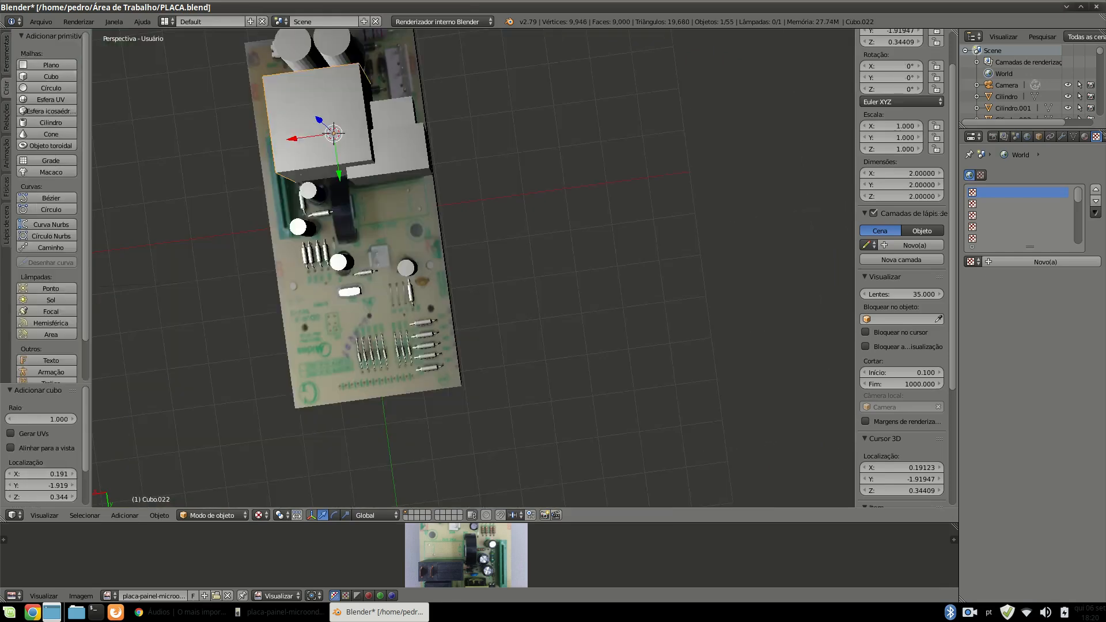
{"action": "left_click_drag", "start_coordinate": [340, 178], "coordinate": [355, 288]}
{"action": "key", "text": "s"}
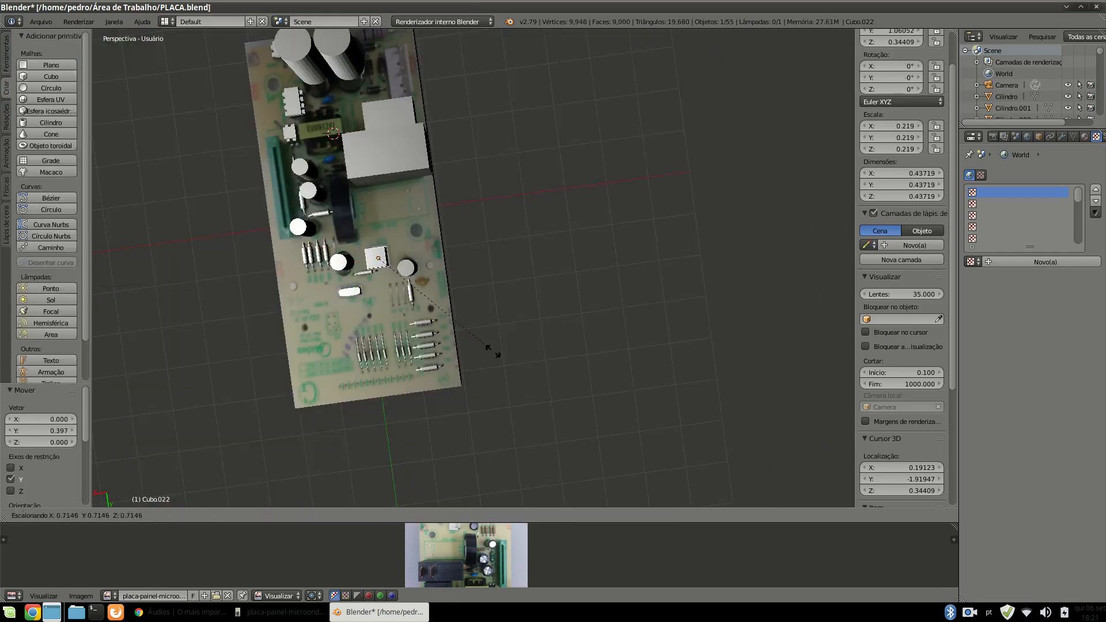
{"action": "left_click", "coordinate": [493, 351]}
Add a loop cut near one side of the square block in Edit mode.
{"action": "scroll", "coordinate": [403, 259], "scroll_direction": "up", "scroll_amount": 8}
{"action": "key", "text": "Tab"}
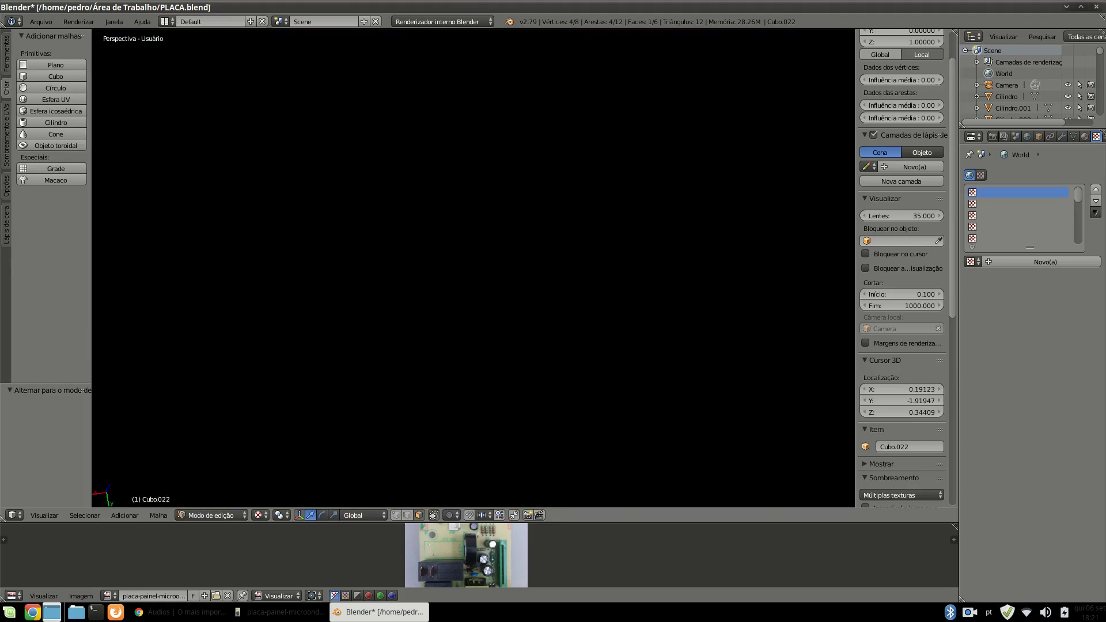
{"action": "key", "text": "ctrl+r"}
{"action": "left_click", "coordinate": [461, 271]}
{"action": "left_click", "coordinate": [348, 283]}
Try to form a step in the square block by lowering its top edge -0.169 along Z.
{"action": "key", "text": "Tab"}
{"action": "key", "text": "Tab"}
{"action": "key", "text": "s"}
{"action": "left_click", "coordinate": [467, 124]}
{"action": "key", "text": "ctrl+z"}
{"action": "middle_click_drag", "start_coordinate": [469, 127], "coordinate": [461, 103]}
{"action": "left_click_drag", "start_coordinate": [483, 79], "coordinate": [481, 138]}
{"action": "key", "text": "Escape"}
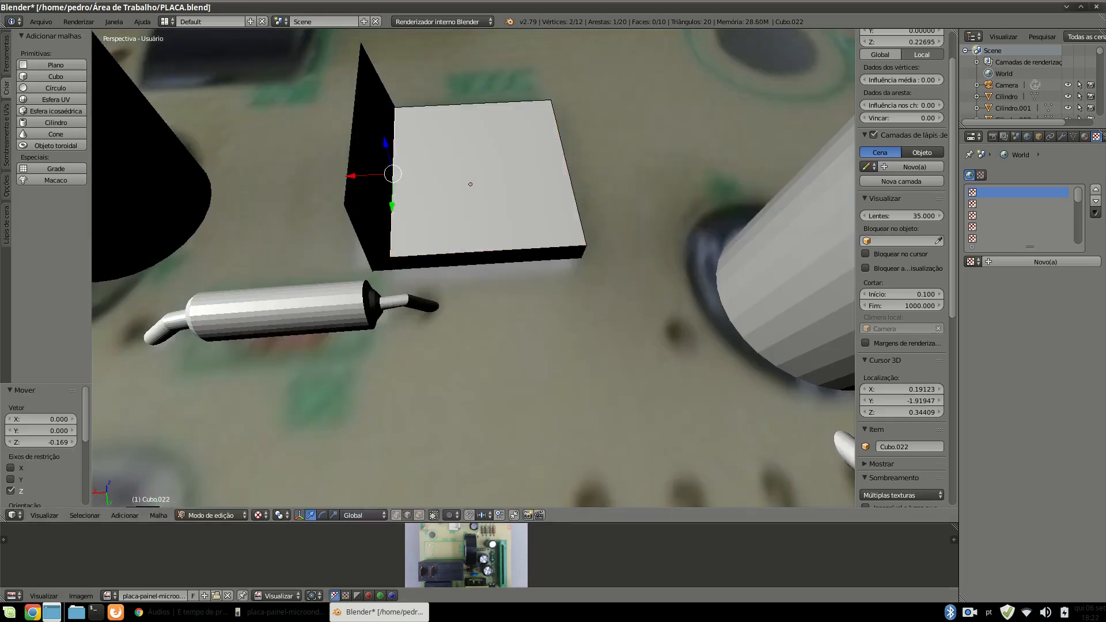
{"action": "left_click", "coordinate": [420, 122]}
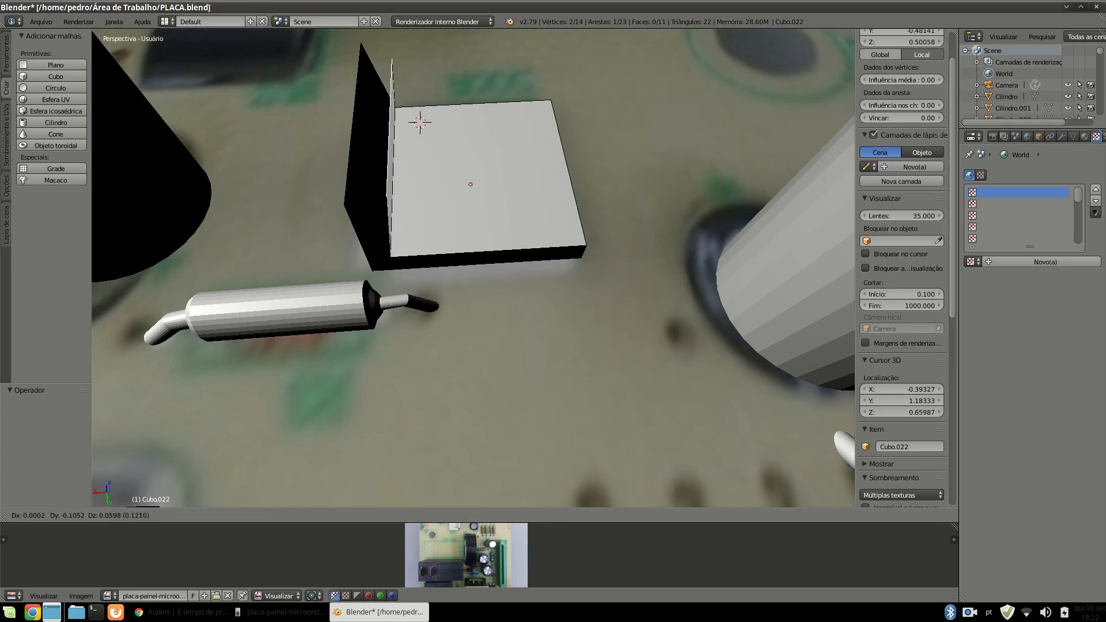
{"action": "key", "text": "Escape"}
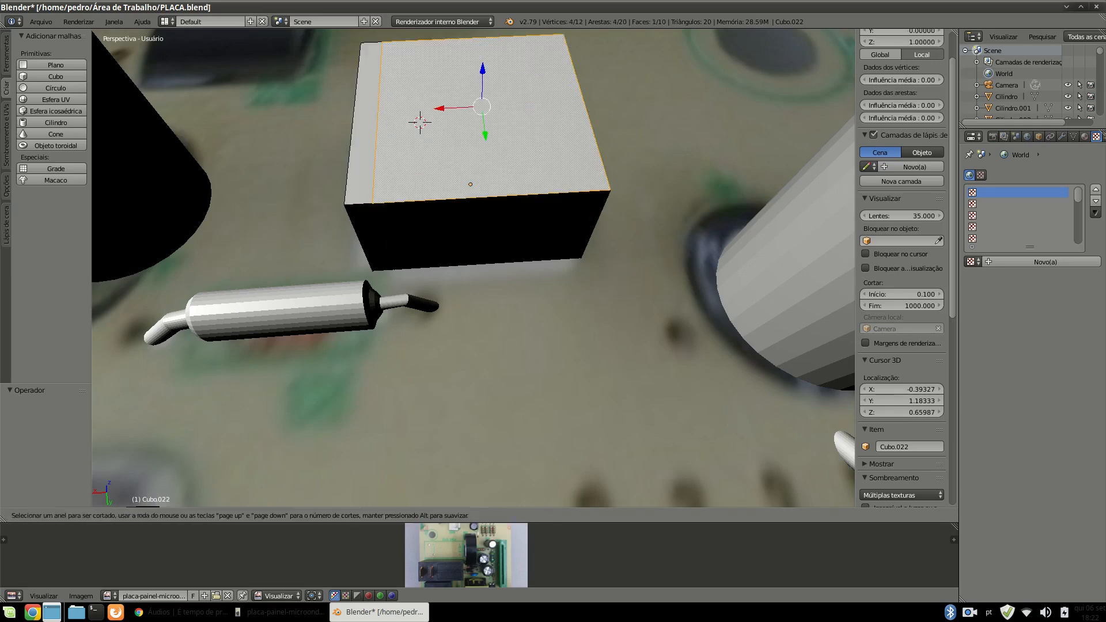
Lower the top face of the square block's larger section -0.173 along Z, forming a low body beside a thin upright plate.
{"action": "left_click", "coordinate": [419, 516]}
{"action": "right_click", "coordinate": [484, 118]}
{"action": "left_click_drag", "start_coordinate": [483, 72], "coordinate": [483, 139]}
{"action": "left_click", "coordinate": [485, 126]}
{"action": "scroll", "coordinate": [485, 126], "scroll_direction": "down", "scroll_amount": 8}
{"action": "middle_click_drag", "start_coordinate": [485, 127], "coordinate": [463, 148]}
{"action": "middle_click_drag", "start_coordinate": [463, 148], "coordinate": [377, 265], "text": "shift"}
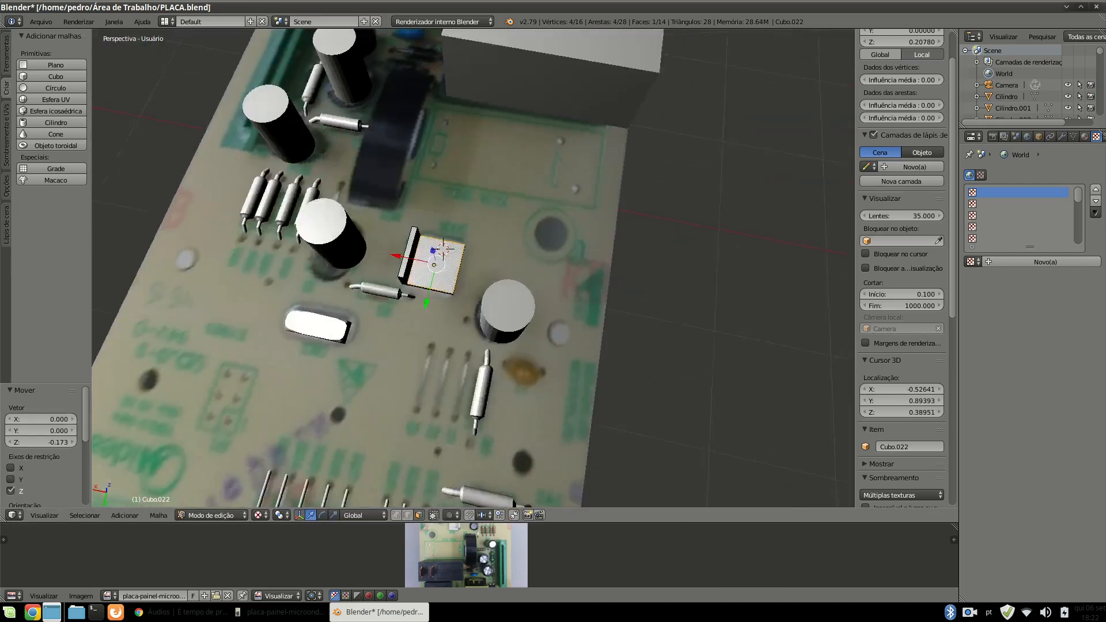
{"action": "scroll", "coordinate": [420, 276], "scroll_direction": "up", "scroll_amount": 8}
{"action": "key", "text": "a"}
{"action": "scroll", "coordinate": [276, 277], "scroll_direction": "down", "scroll_amount": 10}
{"action": "left_click", "coordinate": [56, 77]}
{"action": "key", "text": "ctrl+z"}
{"action": "key", "text": "Tab"}
{"action": "left_click", "coordinate": [51, 77]}
{"action": "key", "text": "s"}
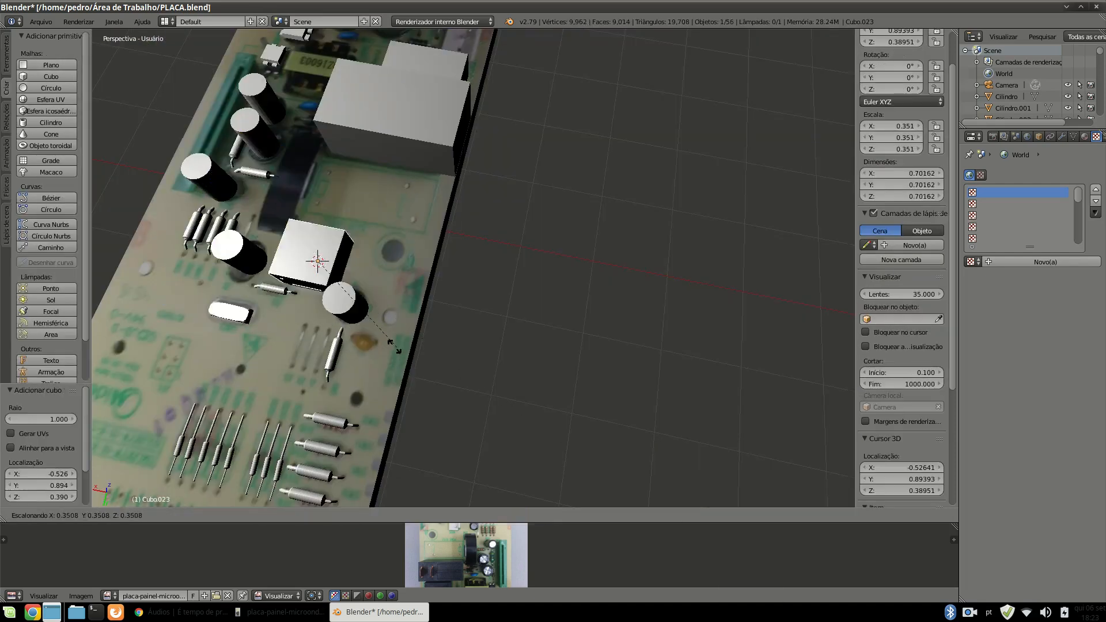
{"action": "left_click", "coordinate": [330, 277]}
{"action": "scroll", "coordinate": [317, 269], "scroll_direction": "up", "scroll_amount": 6}
{"action": "left_click_drag", "start_coordinate": [303, 291], "coordinate": [292, 323]}
{"action": "key", "text": "Delete"}
{"action": "left_click", "coordinate": [277, 285]}
{"action": "scroll", "coordinate": [353, 346], "scroll_direction": "down", "scroll_amount": 3}
{"action": "left_click", "coordinate": [51, 123]}
{"action": "key", "text": "s"}
{"action": "left_click", "coordinate": [311, 276]}
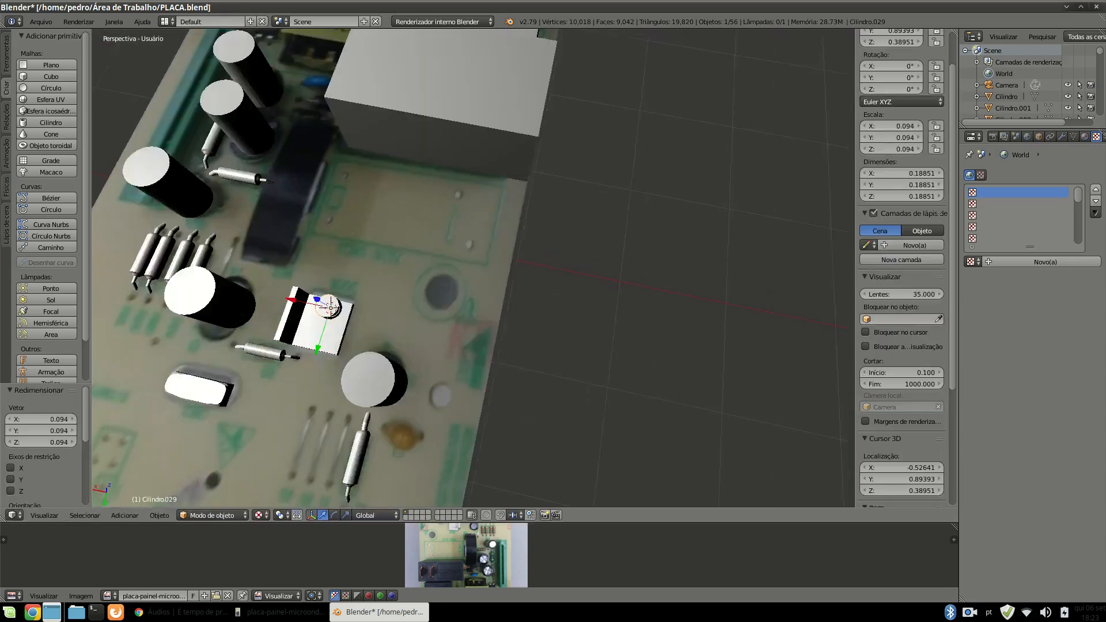
{"action": "scroll", "coordinate": [190, 222], "scroll_direction": "up", "scroll_amount": 3}
{"action": "key", "text": "Delete"}
{"action": "left_click", "coordinate": [407, 339]}
Add a cube, scale it down to about 0.045 per side and move it onto the square block's low body near the upright plate.
{"action": "scroll", "coordinate": [527, 321], "scroll_direction": "down", "scroll_amount": 6}
{"action": "left_click", "coordinate": [51, 77]}
{"action": "key", "text": "s"}
{"action": "left_click", "coordinate": [511, 335]}
{"action": "scroll", "coordinate": [504, 333], "scroll_direction": "up", "scroll_amount": 10}
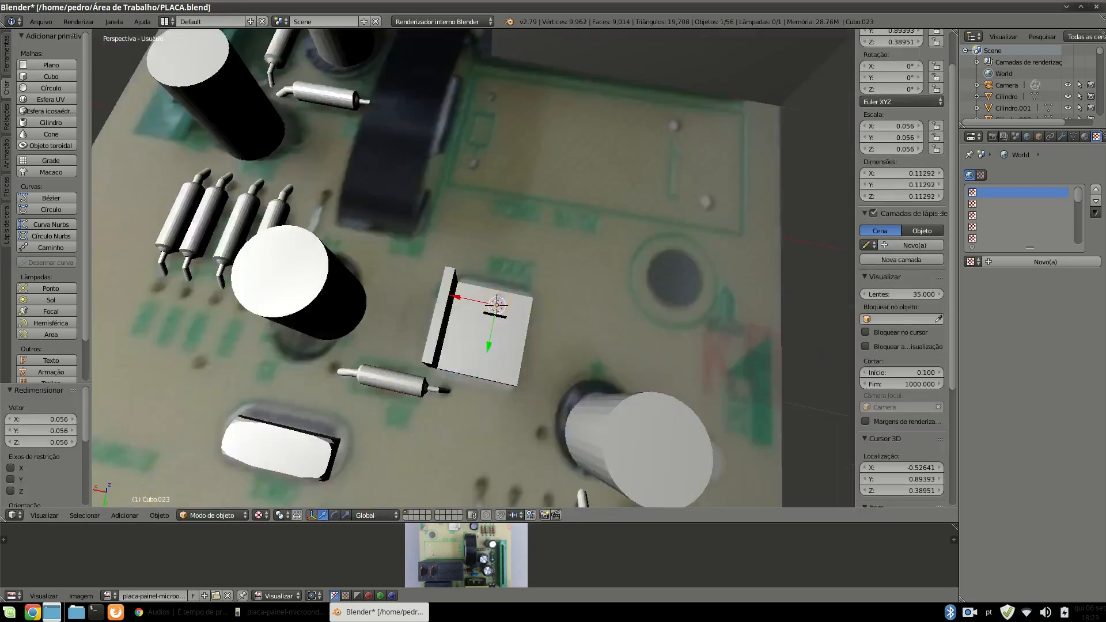
{"action": "left_click_drag", "start_coordinate": [472, 276], "coordinate": [427, 268]}
{"action": "middle_click_drag", "start_coordinate": [448, 330], "coordinate": [433, 308]}
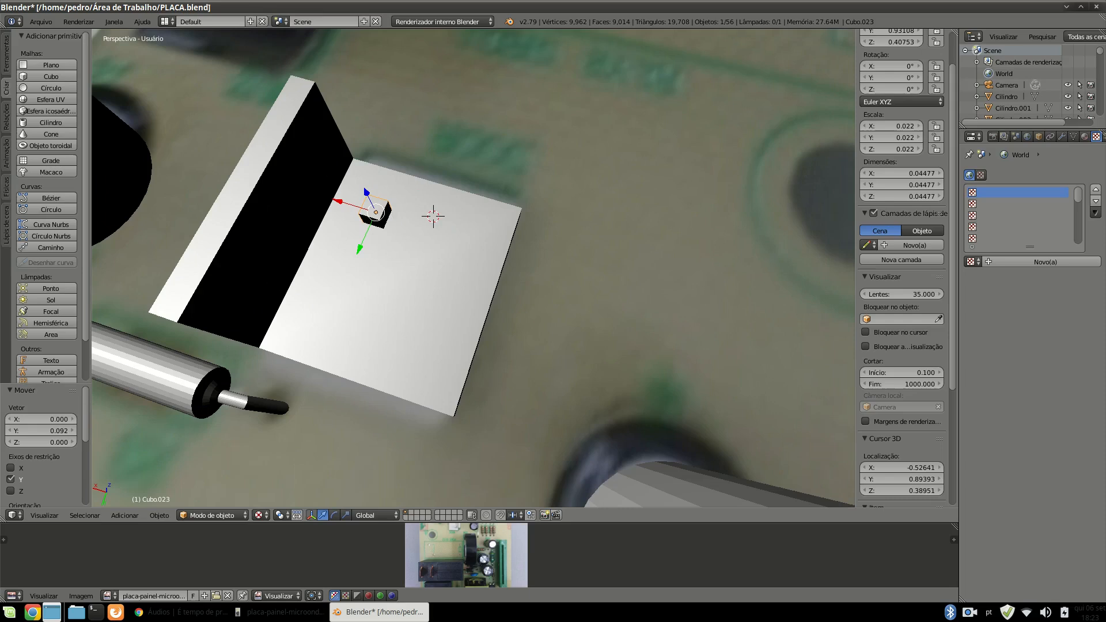
Stretch the small cube along Z into a post about 0.271 tall and position it close to the square block's upright plate.
{"action": "left_click", "coordinate": [563, 190]}
{"action": "key", "text": "g"}
{"action": "left_click", "coordinate": [555, 157]}
{"action": "key", "text": "g"}
{"action": "key", "text": "z"}
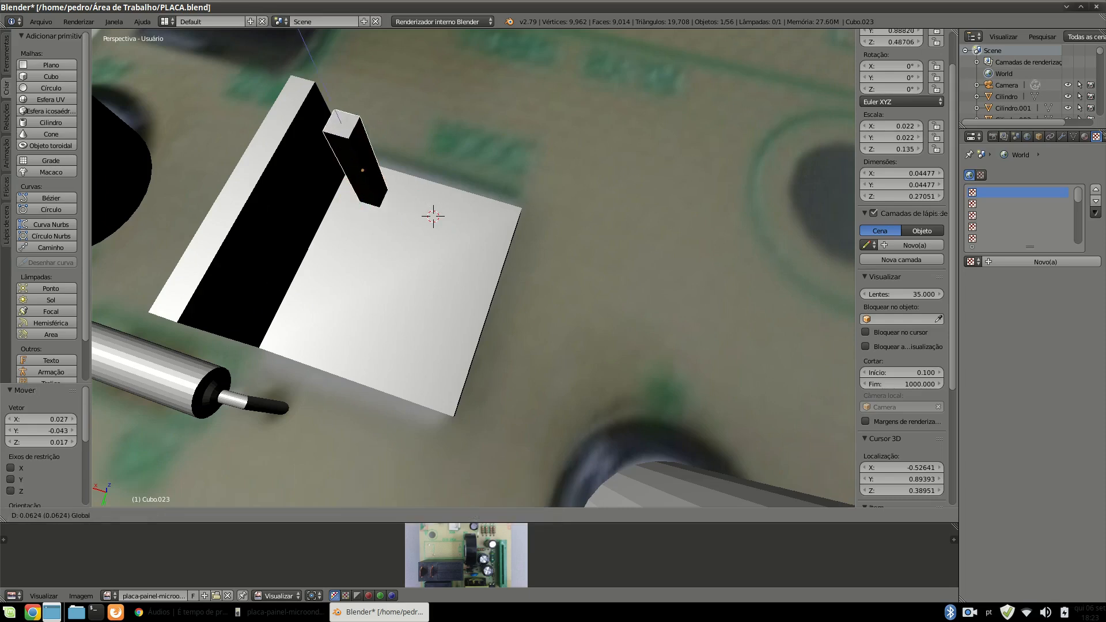
{"action": "left_click_drag", "start_coordinate": [341, 196], "coordinate": [327, 223]}
{"action": "left_click_drag", "start_coordinate": [306, 177], "coordinate": [317, 181]}
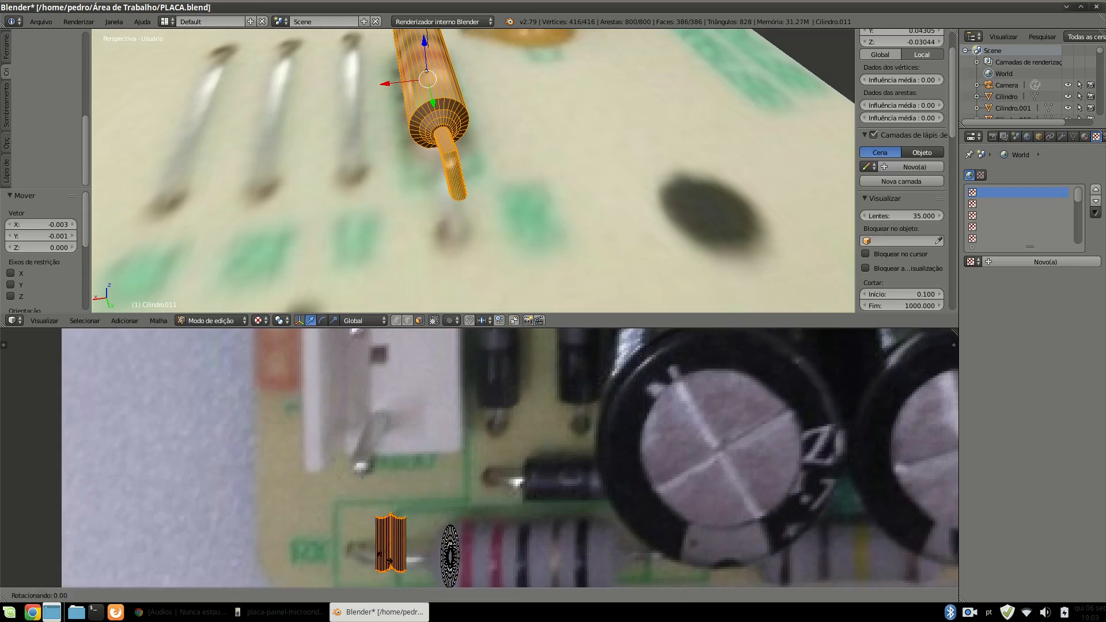
{"action": "key", "text": "a"}
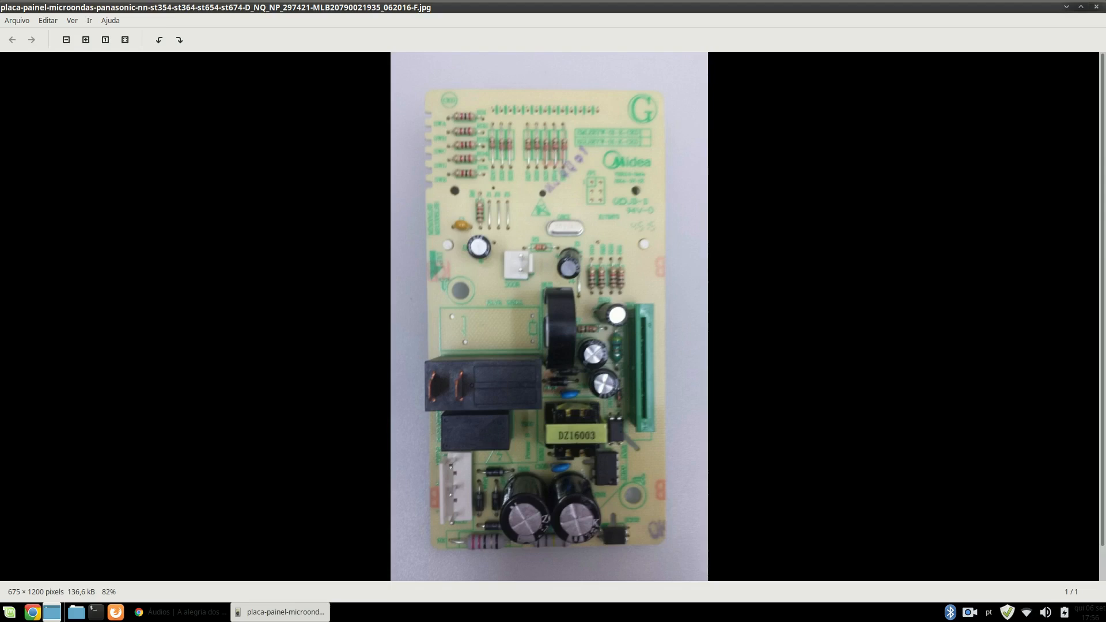
{"action": "key", "text": "Return"}
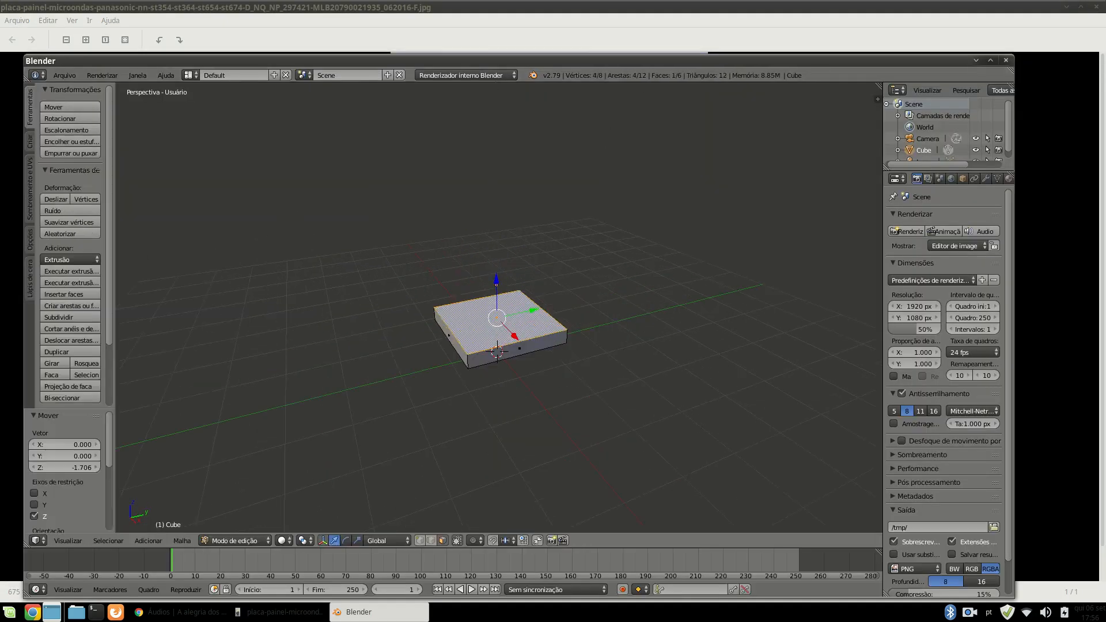
Scale the flattened cube to 2.013 and move it -1.817 along Z to serve as the board slab.
{"action": "key", "text": "g"}
{"action": "key", "text": "z"}
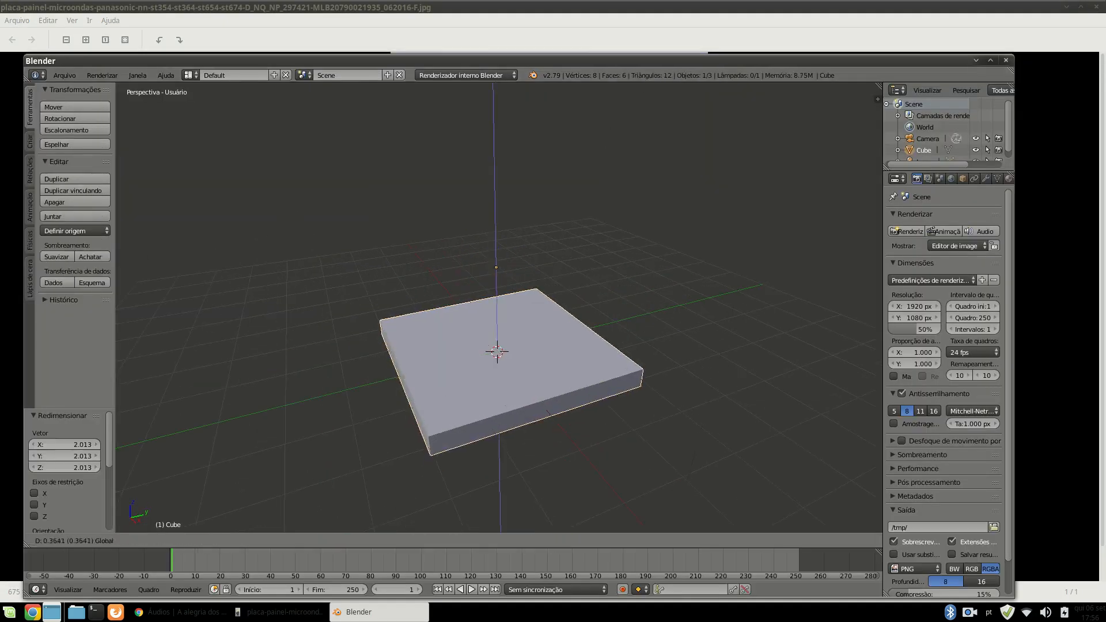
{"action": "left_click", "coordinate": [530, 270]}
{"action": "key", "text": "Tab"}
{"action": "key", "text": "g"}
{"action": "key", "text": "z"}
{"action": "left_click", "coordinate": [530, 355]}
In top view, scale the slab 2.191 along Y to give it the board's rectangular proportions.
{"action": "key", "text": "KP_7"}
{"action": "key", "text": "s"}
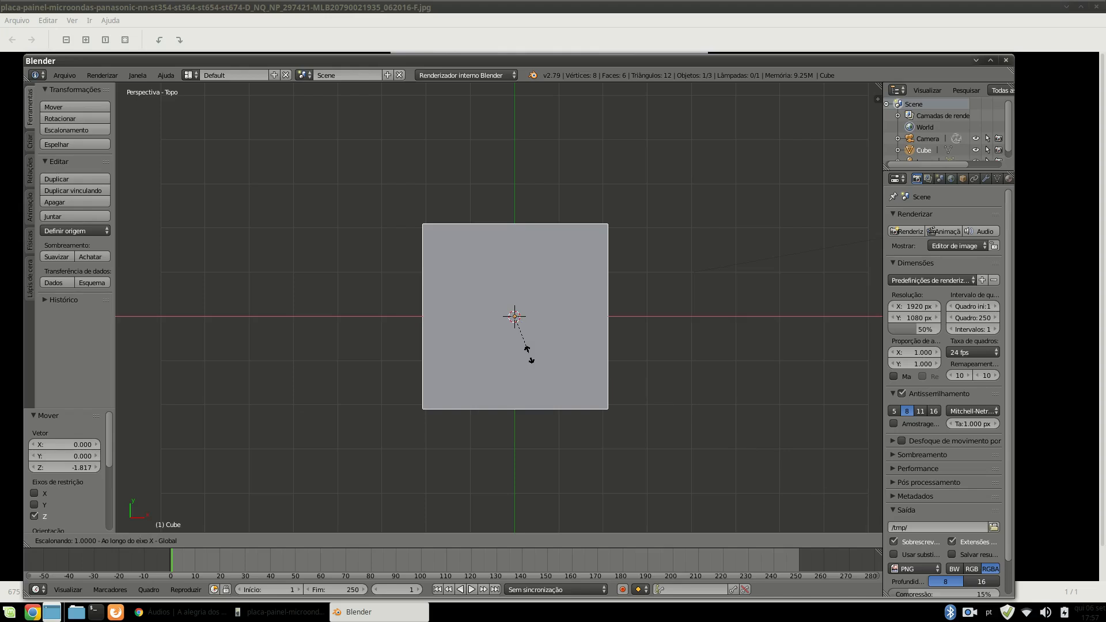
{"action": "key", "text": "y"}
{"action": "left_click", "coordinate": [587, 365]}
{"action": "scroll", "coordinate": [548, 355], "scroll_direction": "down", "scroll_amount": 2}
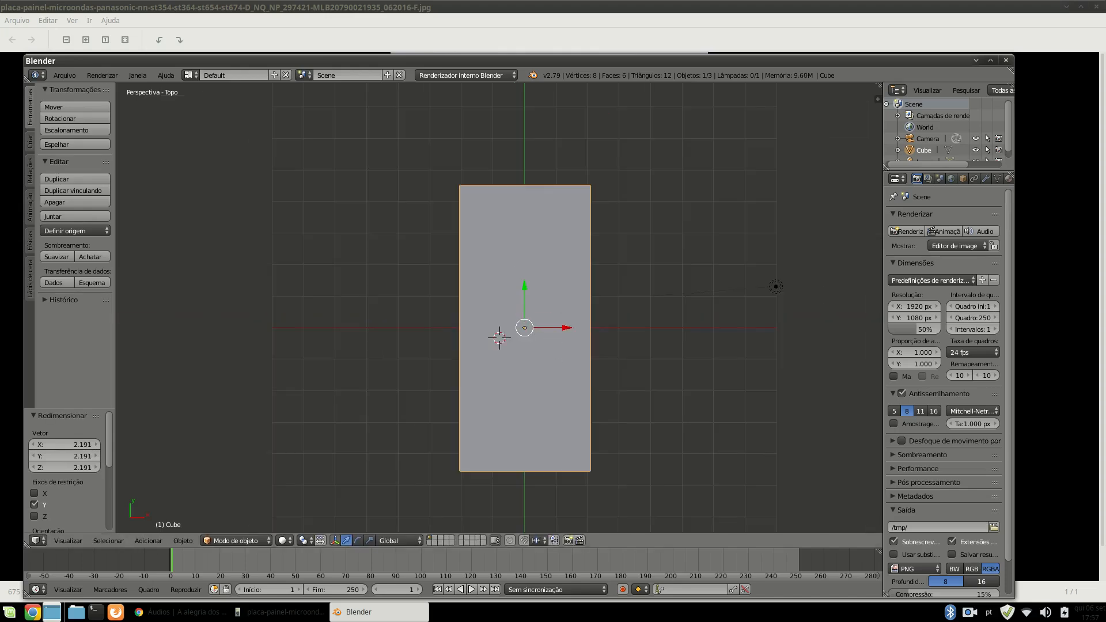
Give the slab's material an Image or Movie texture and load the placa-painel-microondas board photo into it.
{"action": "key", "text": "n"}
{"action": "left_click", "coordinate": [1008, 179]}
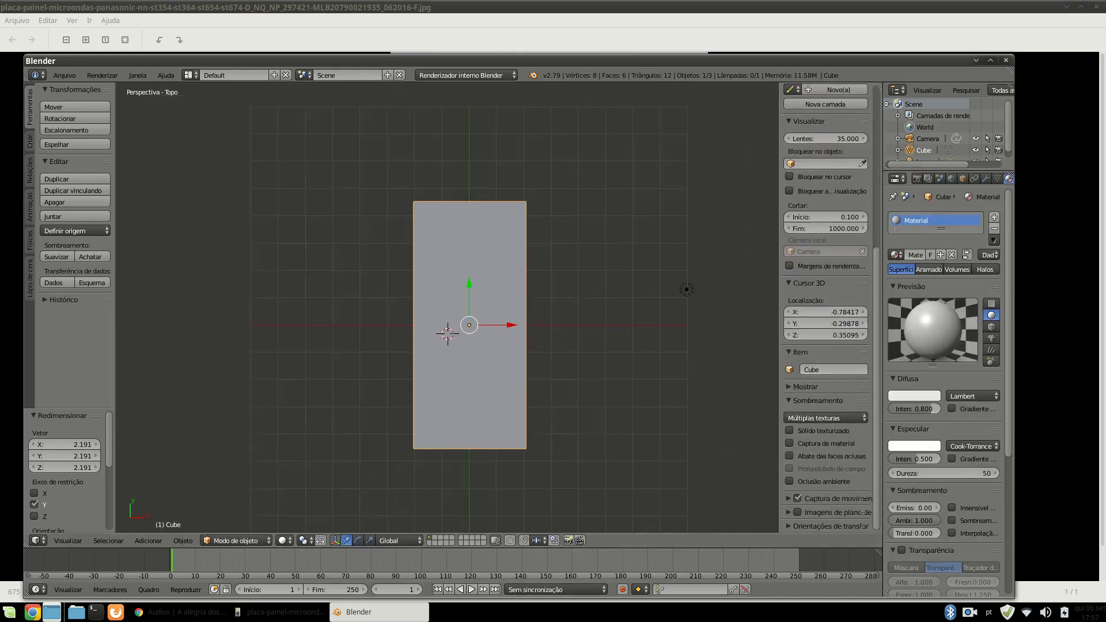
{"action": "left_click", "coordinate": [986, 179]}
{"action": "scroll", "coordinate": [953, 323], "scroll_direction": "down", "scroll_amount": 2}
{"action": "scroll", "coordinate": [953, 319], "scroll_direction": "up", "scroll_amount": 2}
{"action": "left_click", "coordinate": [953, 318]}
{"action": "left_click", "coordinate": [951, 240]}
{"action": "left_click", "coordinate": [976, 486]}
{"action": "double_click", "coordinate": [270, 168]}
Unwrap the slab's faces in Edit mode with Project from View, using the top view.
{"action": "key", "text": "u"}
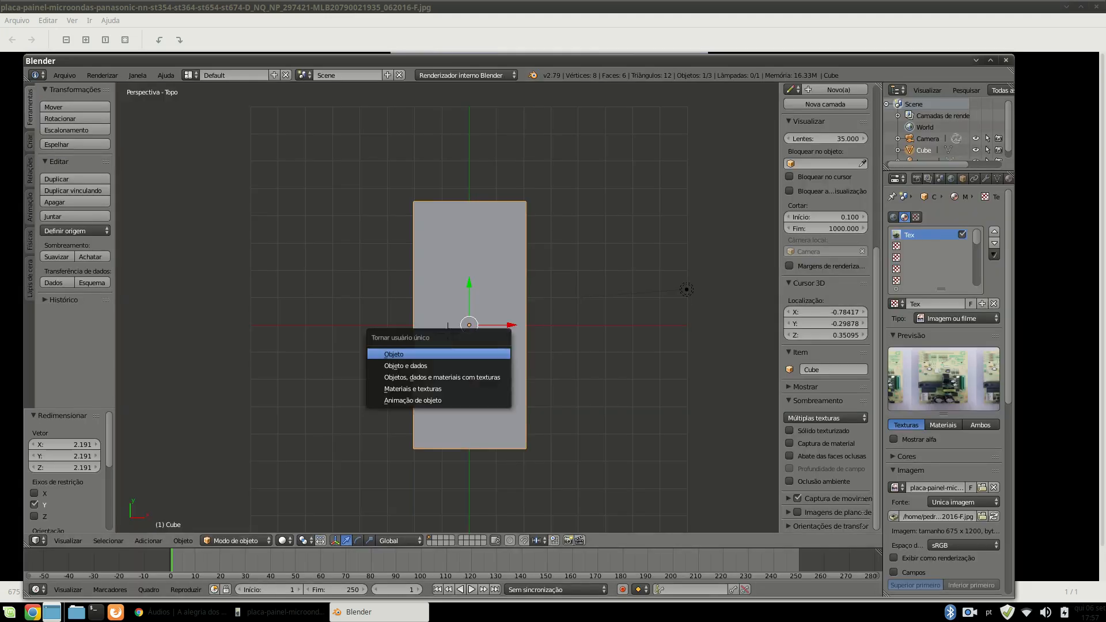
{"action": "left_click", "coordinate": [461, 259]}
{"action": "key", "text": "Tab"}
{"action": "key", "text": "y"}
{"action": "key", "text": "u"}
{"action": "left_click", "coordinate": [421, 361]}
Change the timeline area to the UV/Image Editor, enlarge it and display the board photo there.
{"action": "left_click", "coordinate": [38, 589]}
{"action": "left_click", "coordinate": [81, 499]}
{"action": "left_click_drag", "start_coordinate": [172, 548], "coordinate": [173, 441]}
{"action": "left_click", "coordinate": [198, 590]}
{"action": "left_click", "coordinate": [231, 458]}
Scale the slab's UV layout 2.636 over the board photo.
{"action": "scroll", "coordinate": [519, 536], "scroll_direction": "down", "scroll_amount": 10}
{"action": "key", "text": "s"}
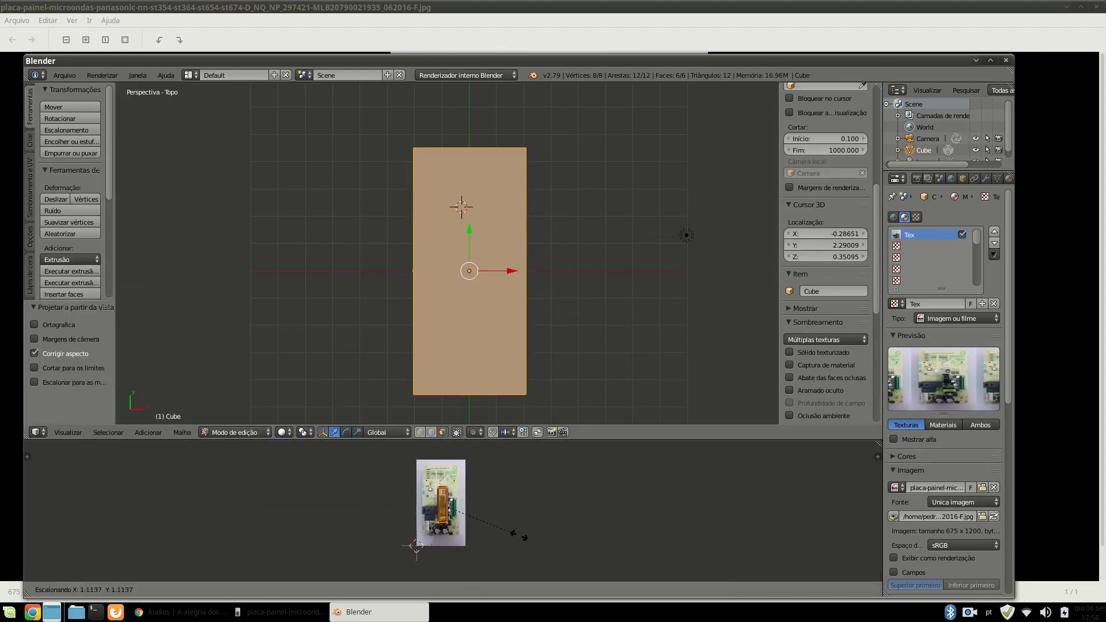
{"action": "left_click", "coordinate": [602, 479]}
{"action": "middle_click_drag", "start_coordinate": [594, 369], "coordinate": [507, 268]}
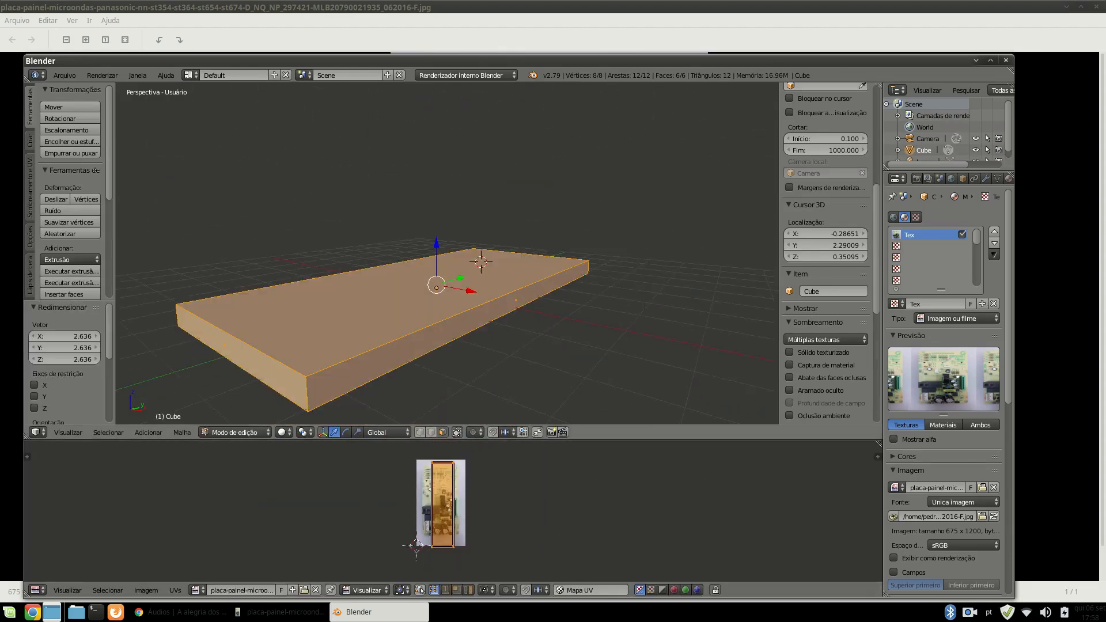
{"action": "key", "text": "Tab"}
{"action": "key", "text": "Tab"}
{"action": "right_click", "coordinate": [513, 302]}
{"action": "left_click_drag", "start_coordinate": [547, 306], "coordinate": [590, 315]}
{"action": "key", "text": "a"}
{"action": "key", "text": "a"}
{"action": "middle_click_drag", "start_coordinate": [590, 315], "coordinate": [619, 391]}
{"action": "key", "text": "ctrl+z"}
{"action": "key", "text": "ctrl+z"}
{"action": "key", "text": "ctrl+z"}
{"action": "key", "text": "ctrl+z"}
Select only the slab's top face and enlarge the UV/Image Editor over its UV layout.
{"action": "scroll", "coordinate": [445, 532], "scroll_direction": "up", "scroll_amount": 3}
{"action": "left_click", "coordinate": [470, 310]}
{"action": "right_click", "coordinate": [470, 309]}
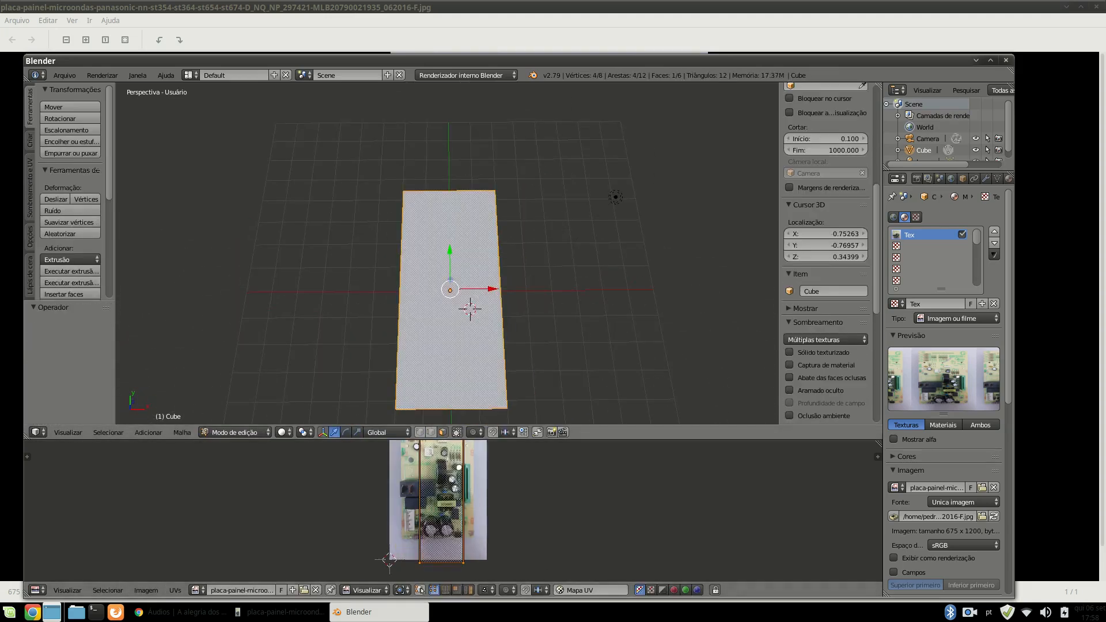
{"action": "scroll", "coordinate": [449, 527], "scroll_direction": "down", "scroll_amount": 2}
{"action": "scroll", "coordinate": [449, 527], "scroll_direction": "up", "scroll_amount": 1}
{"action": "left_click", "coordinate": [456, 540]}
{"action": "left_click_drag", "start_coordinate": [447, 440], "coordinate": [439, 207]}
{"action": "scroll", "coordinate": [438, 312], "scroll_direction": "up", "scroll_amount": 4}
Move the top face's UV corners onto the circuit board's corners in the photo and return to Object mode.
{"action": "right_click", "coordinate": [479, 299]}
{"action": "key", "text": "g"}
{"action": "left_click", "coordinate": [492, 307]}
{"action": "right_click", "coordinate": [384, 296]}
{"action": "left_click", "coordinate": [345, 305]}
{"action": "middle_click_drag", "start_coordinate": [345, 305], "coordinate": [336, 187]}
{"action": "key", "text": "g"}
{"action": "left_click", "coordinate": [337, 471]}
{"action": "right_click", "coordinate": [474, 466]}
{"action": "key", "text": "g"}
{"action": "key", "text": "Tab"}
{"action": "scroll", "coordinate": [489, 486], "scroll_direction": "down", "scroll_amount": 2}
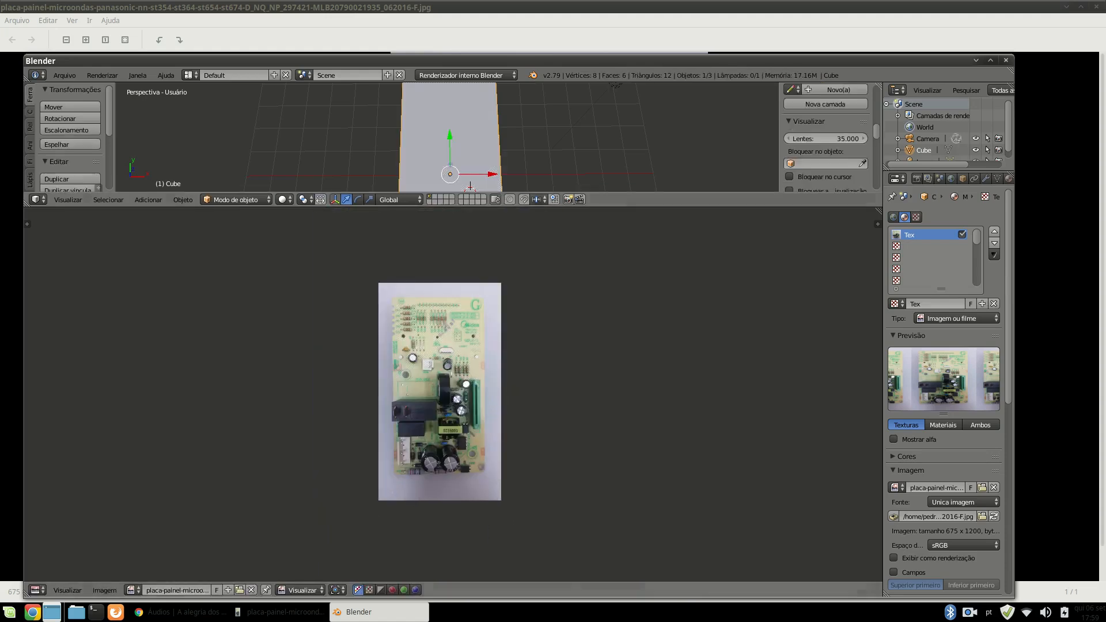
Shrink the image editor again and switch the 3D view to Texture shading.
{"action": "left_click_drag", "start_coordinate": [415, 207], "coordinate": [414, 525]}
{"action": "left_click", "coordinate": [285, 518]}
{"action": "left_click", "coordinate": [301, 466]}
{"action": "mouse_move", "coordinate": [369, 374]}
{"action": "middle_mouse_down"}
{"action": "mouse_move", "coordinate": [455, 375]}
{"action": "mouse_move", "coordinate": [383, 323]}
{"action": "mouse_move", "coordinate": [400, 380]}
{"action": "middle_mouse_up"}
{"action": "scroll", "coordinate": [384, 323], "scroll_direction": "up", "scroll_amount": 3}
{"action": "scroll", "coordinate": [401, 380], "scroll_direction": "down", "scroll_amount": 2}
Add a cube, scale it down and move it over the large black relay in the board photo.
{"action": "left_click", "coordinate": [30, 142]}
{"action": "left_click", "coordinate": [74, 130]}
{"action": "key", "text": "s"}
{"action": "left_click_drag", "start_coordinate": [562, 342], "coordinate": [476, 340]}
{"action": "left_click_drag", "start_coordinate": [432, 296], "coordinate": [430, 307]}
{"action": "middle_click_drag", "start_coordinate": [430, 340], "coordinate": [460, 248]}
{"action": "left_click_drag", "start_coordinate": [432, 310], "coordinate": [429, 282]}
Move the cube's side faces in Edit mode so the box matches the large relay's outline.
{"action": "scroll", "coordinate": [432, 311], "scroll_direction": "up", "scroll_amount": 3}
{"action": "key", "text": "Tab"}
{"action": "right_click", "coordinate": [430, 303]}
{"action": "middle_click_drag", "start_coordinate": [430, 323], "coordinate": [357, 326]}
{"action": "right_click", "coordinate": [408, 354]}
{"action": "left_click_drag", "start_coordinate": [446, 361], "coordinate": [519, 378]}
{"action": "key", "text": "Tab"}
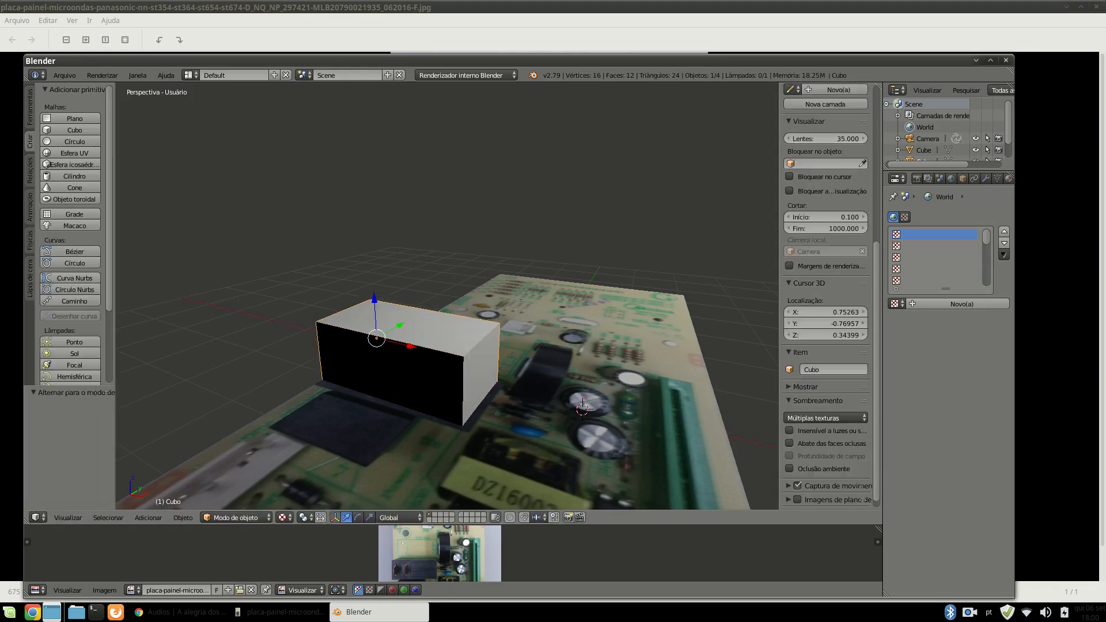
Duplicate the relay box along Y and scale the copy down over the smaller black relay next to it.
{"action": "key", "text": "shift+d"}
{"action": "key", "text": "y"}
{"action": "key", "text": "s"}
{"action": "mouse_move", "coordinate": [303, 337]}
{"action": "left_mouse_down"}
{"action": "mouse_move", "coordinate": [301, 324]}
{"action": "mouse_move", "coordinate": [303, 352]}
{"action": "left_mouse_up"}
{"action": "key", "text": "s"}
{"action": "right_click", "coordinate": [426, 435]}
{"action": "right_click", "coordinate": [346, 415]}
Move the smaller box's side faces in Edit mode to fit the small black relay's outline.
{"action": "key", "text": "Tab"}
{"action": "left_click_drag", "start_coordinate": [404, 429], "coordinate": [416, 433]}
{"action": "middle_click_drag", "start_coordinate": [416, 433], "coordinate": [323, 427]}
{"action": "scroll", "coordinate": [323, 368], "scroll_direction": "up", "scroll_amount": 4}
{"action": "right_click", "coordinate": [308, 369]}
{"action": "left_click_drag", "start_coordinate": [339, 355], "coordinate": [359, 351]}
{"action": "key", "text": "Tab"}
{"action": "right_click", "coordinate": [415, 334]}
{"action": "key", "text": "Tab"}
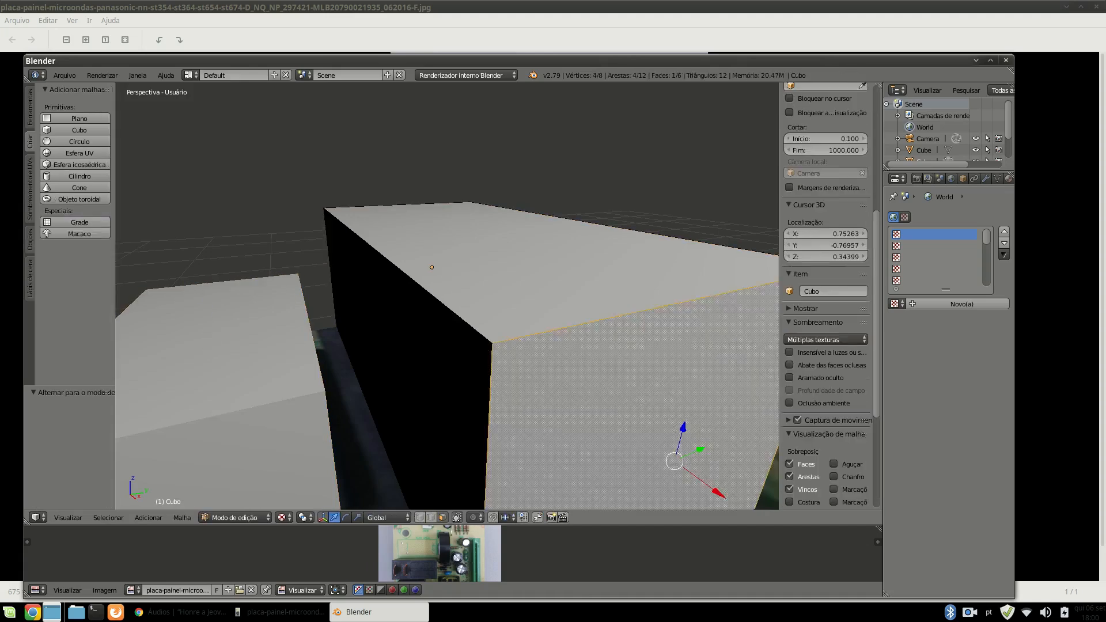
{"action": "right_click", "coordinate": [403, 345]}
{"action": "middle_click_drag", "start_coordinate": [444, 340], "coordinate": [403, 368]}
{"action": "scroll", "coordinate": [506, 328], "scroll_direction": "down", "scroll_amount": 2}
{"action": "left_click", "coordinate": [79, 176]}
{"action": "scroll", "coordinate": [460, 335], "scroll_direction": "up", "scroll_amount": 3}
{"action": "right_click", "coordinate": [472, 314]}
{"action": "key", "text": "ctrl+z"}
{"action": "key", "text": "ctrl+z"}
{"action": "key", "text": "Tab"}
Add a cylinder in Object mode, scale it down and move it to the large capacitors, shifting it -0.506 along Y.
{"action": "left_click", "coordinate": [75, 176]}
{"action": "scroll", "coordinate": [179, 258], "scroll_direction": "down", "scroll_amount": 2}
{"action": "left_click_drag", "start_coordinate": [426, 275], "coordinate": [513, 293]}
{"action": "left_click", "coordinate": [544, 320]}
{"action": "key", "text": "s"}
{"action": "key", "text": "KP_7"}
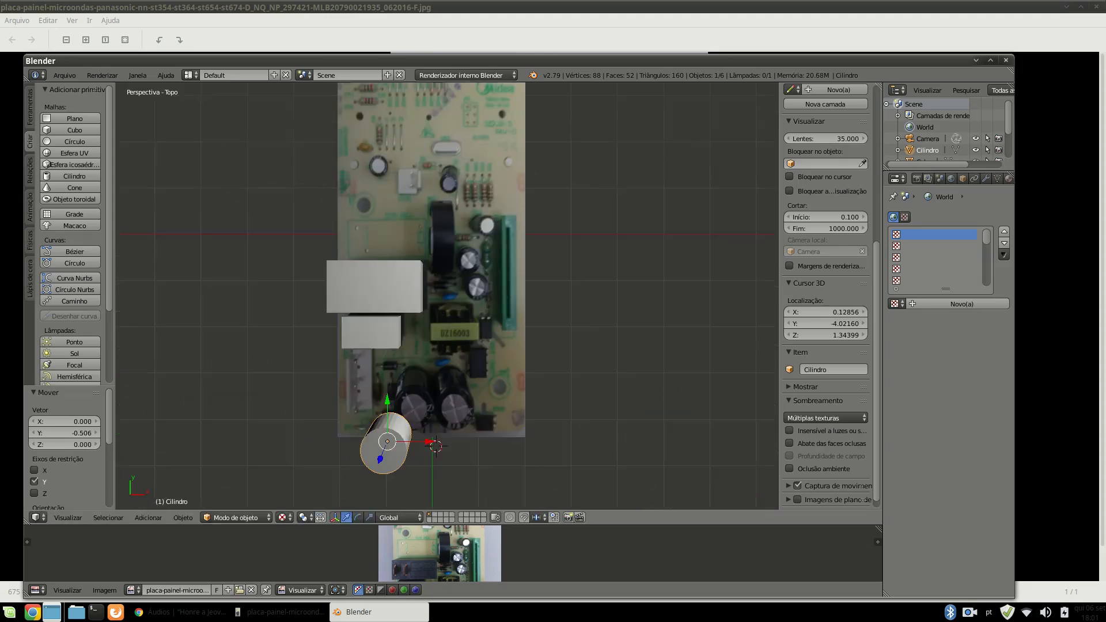
{"action": "middle_click_drag", "start_coordinate": [460, 403], "coordinate": [323, 322]}
Duplicate the capacitor cylinder onto the second large capacitor, and place another copy 2.444 along Y near the smaller capacitors.
{"action": "key", "text": "shift+d"}
{"action": "left_click", "coordinate": [429, 314]}
{"action": "scroll", "coordinate": [323, 346], "scroll_direction": "up", "scroll_amount": 3}
{"action": "key", "text": "shift+d"}
{"action": "middle_click_drag", "start_coordinate": [300, 425], "coordinate": [469, 410]}
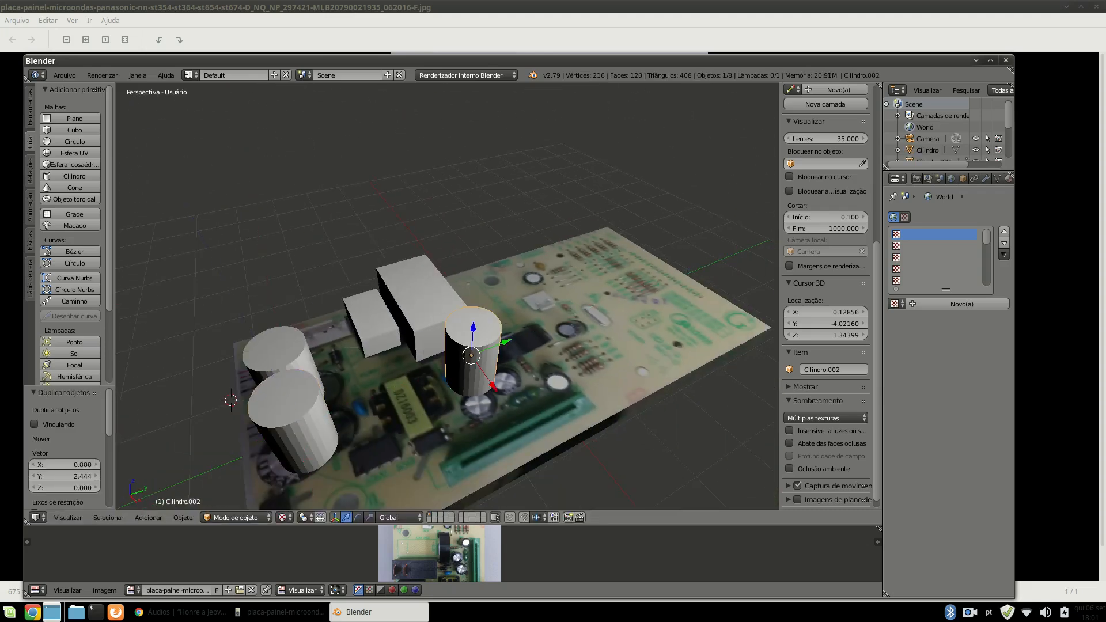
Scale the copied cylinder down onto the first small capacitor and duplicate it 0.533 along Y onto the neighbouring one.
{"action": "left_click_drag", "start_coordinate": [493, 387], "coordinate": [508, 407]}
{"action": "left_click_drag", "start_coordinate": [521, 361], "coordinate": [514, 363]}
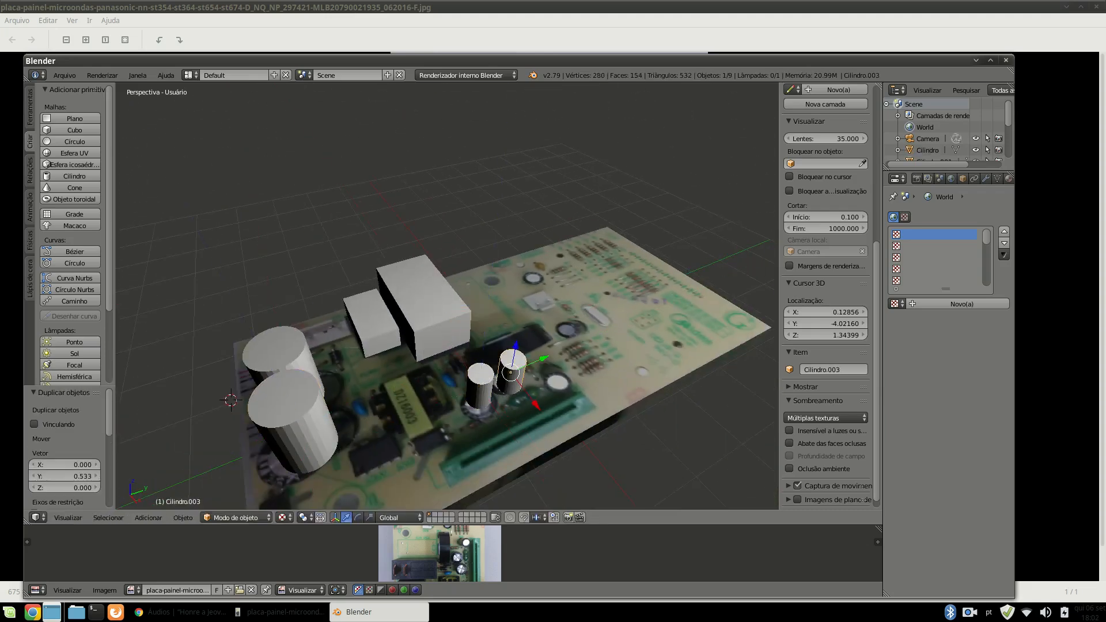
Duplicate the small capacitor cylinder along X and position the copies over the remaining small capacitors on the board.
{"action": "middle_click_drag", "start_coordinate": [576, 317], "coordinate": [412, 308]}
{"action": "key", "text": "shift+d"}
{"action": "key", "text": "x"}
{"action": "left_click", "coordinate": [432, 378]}
{"action": "left_click_drag", "start_coordinate": [458, 410], "coordinate": [496, 457]}
{"action": "key", "text": "shift+d"}
{"action": "key", "text": "x"}
{"action": "left_click", "coordinate": [513, 398]}
{"action": "left_click_drag", "start_coordinate": [572, 407], "coordinate": [583, 421]}
{"action": "middle_click_drag", "start_coordinate": [438, 323], "coordinate": [502, 317]}
{"action": "scroll", "coordinate": [593, 381], "scroll_direction": "up", "scroll_amount": 3}
{"action": "scroll", "coordinate": [542, 260], "scroll_direction": "down", "scroll_amount": 4}
{"action": "scroll", "coordinate": [518, 294], "scroll_direction": "up", "scroll_amount": 3}
Duplicate a small capacitor cylinder 1.990 along X, then shrink the copy and rotate it 90° in Edit mode.
{"action": "key", "text": "shift+d"}
{"action": "key", "text": "x"}
{"action": "left_click", "coordinate": [440, 345]}
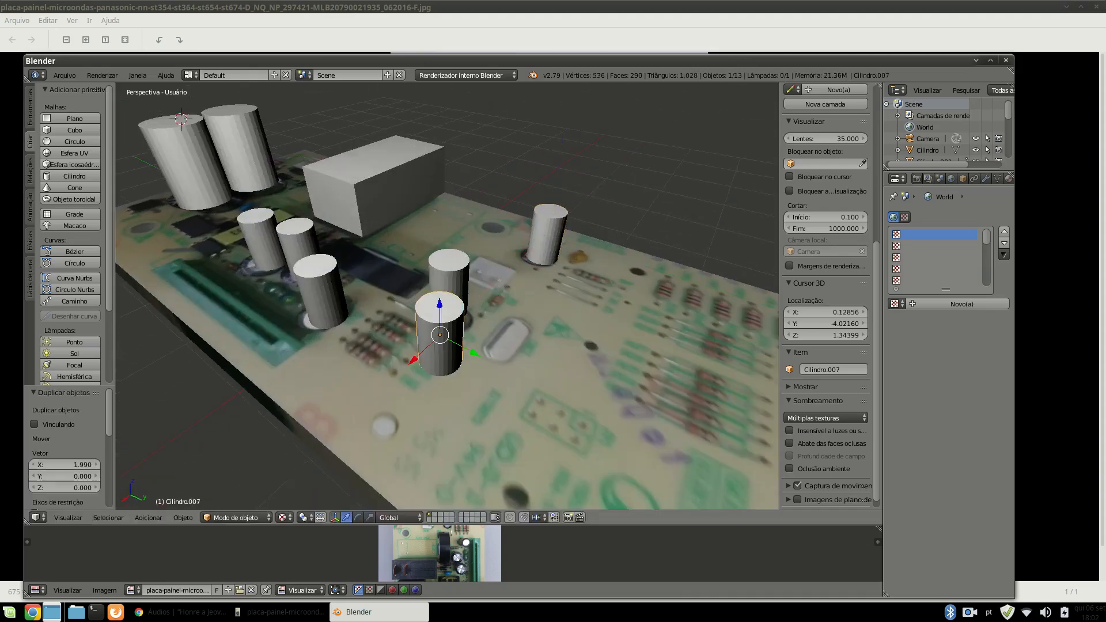
{"action": "key", "text": "Tab"}
{"action": "scroll", "coordinate": [447, 295], "scroll_direction": "up", "scroll_amount": 2}
{"action": "key", "text": "Return"}
{"action": "scroll", "coordinate": [456, 336], "scroll_direction": "up", "scroll_amount": 2}
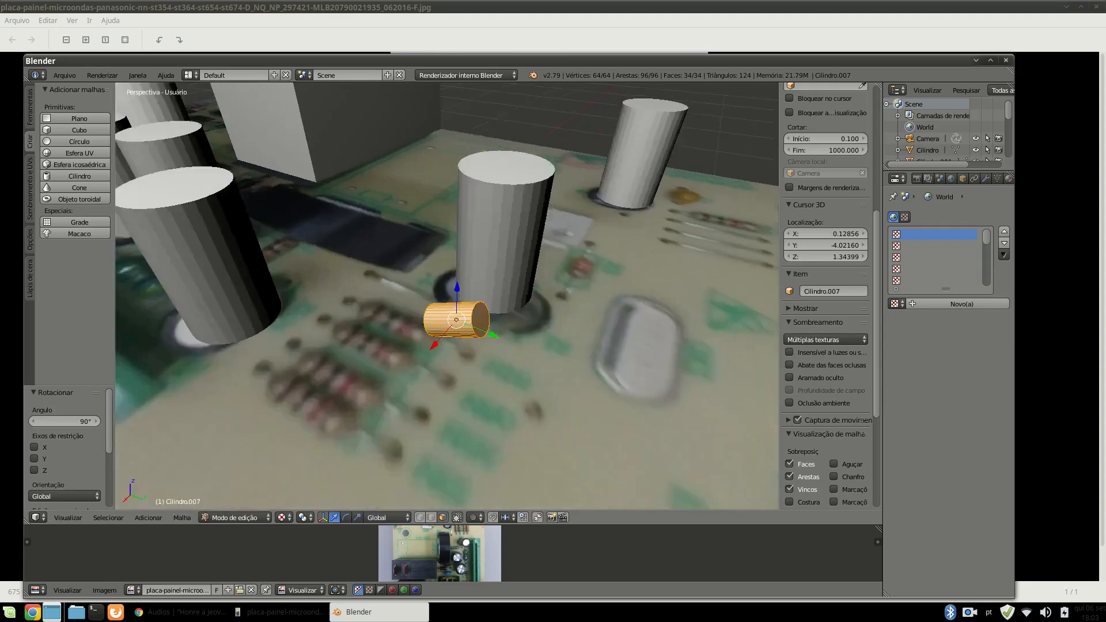
{"action": "middle_click_drag", "start_coordinate": [456, 337], "coordinate": [499, 330]}
{"action": "key", "text": "Tab"}
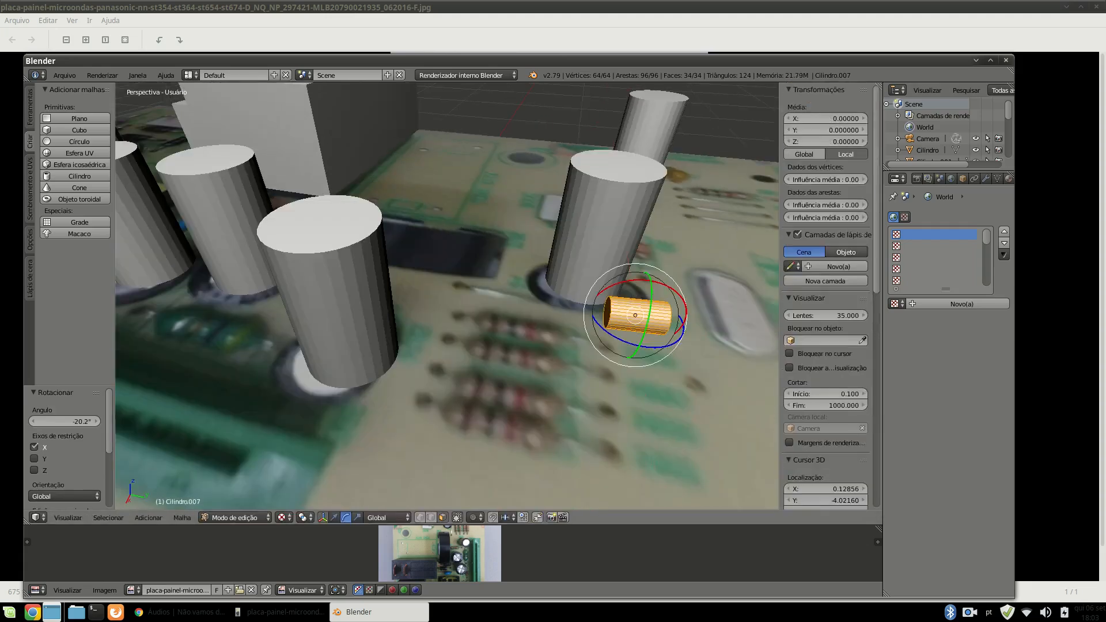
Move the small horizontal cylinder down onto the group of photographed resistors beside the capacitor.
{"action": "scroll", "coordinate": [634, 316], "scroll_direction": "up", "scroll_amount": 3}
{"action": "key", "text": "g"}
{"action": "key", "text": "y"}
{"action": "key", "text": "Return"}
{"action": "scroll", "coordinate": [447, 295], "scroll_direction": "down", "scroll_amount": 4}
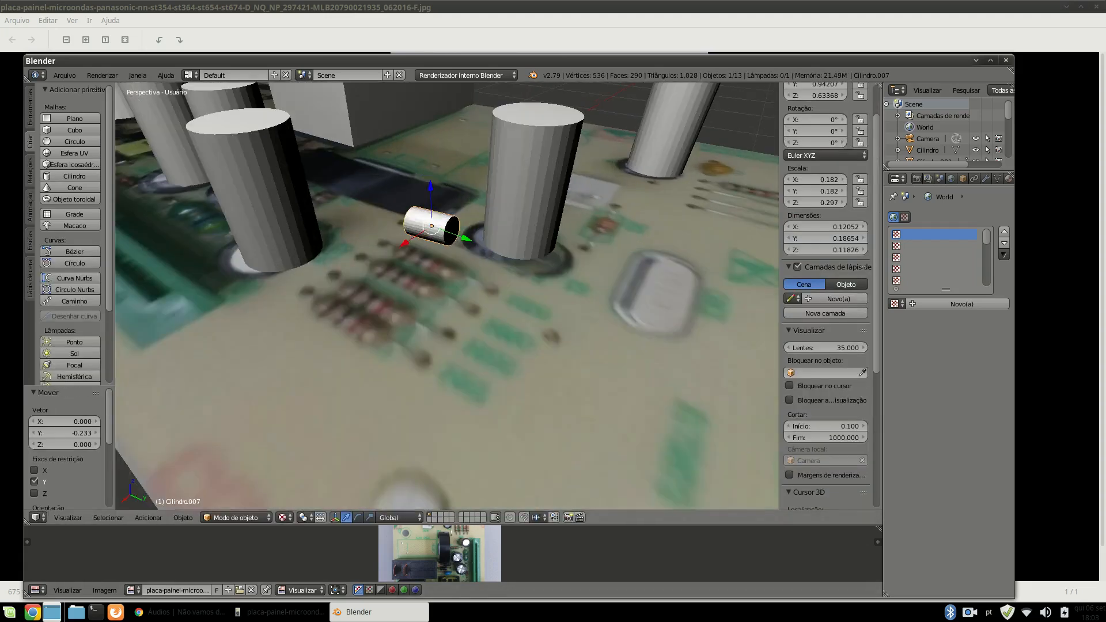
{"action": "left_click", "coordinate": [443, 219]}
{"action": "key", "text": "ctrl+z"}
{"action": "middle_click_drag", "start_coordinate": [443, 219], "coordinate": [400, 247]}
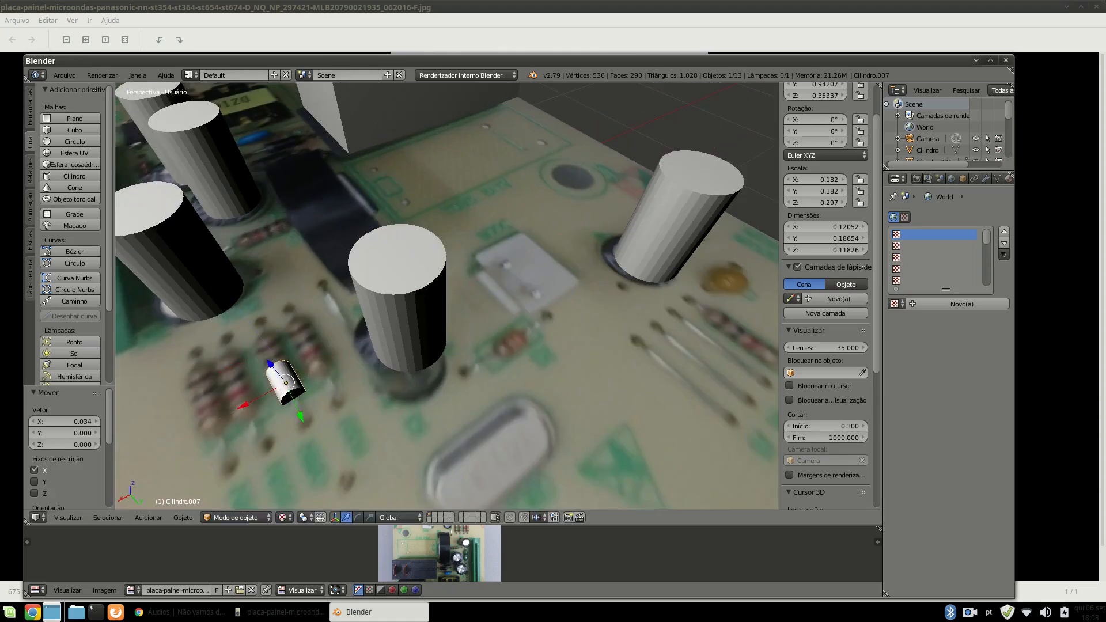
{"action": "left_click_drag", "start_coordinate": [300, 416], "coordinate": [287, 390]}
Lengthen the resistor cylinder to a Y scale of 0.361 and rotate it slightly to align with the photographed resistor.
{"action": "middle_click_drag", "start_coordinate": [287, 390], "coordinate": [343, 391]}
{"action": "scroll", "coordinate": [343, 392], "scroll_direction": "up", "scroll_amount": 4}
{"action": "left_click", "coordinate": [514, 334]}
{"action": "middle_click_drag", "start_coordinate": [514, 334], "coordinate": [496, 351]}
{"action": "key", "text": "Tab"}
{"action": "scroll", "coordinate": [347, 368], "scroll_direction": "up", "scroll_amount": 5}
{"action": "key", "text": "r"}
{"action": "left_click", "coordinate": [415, 371]}
{"action": "key", "text": "Tab"}
{"action": "scroll", "coordinate": [613, 233], "scroll_direction": "down", "scroll_amount": 5}
{"action": "key", "text": "r"}
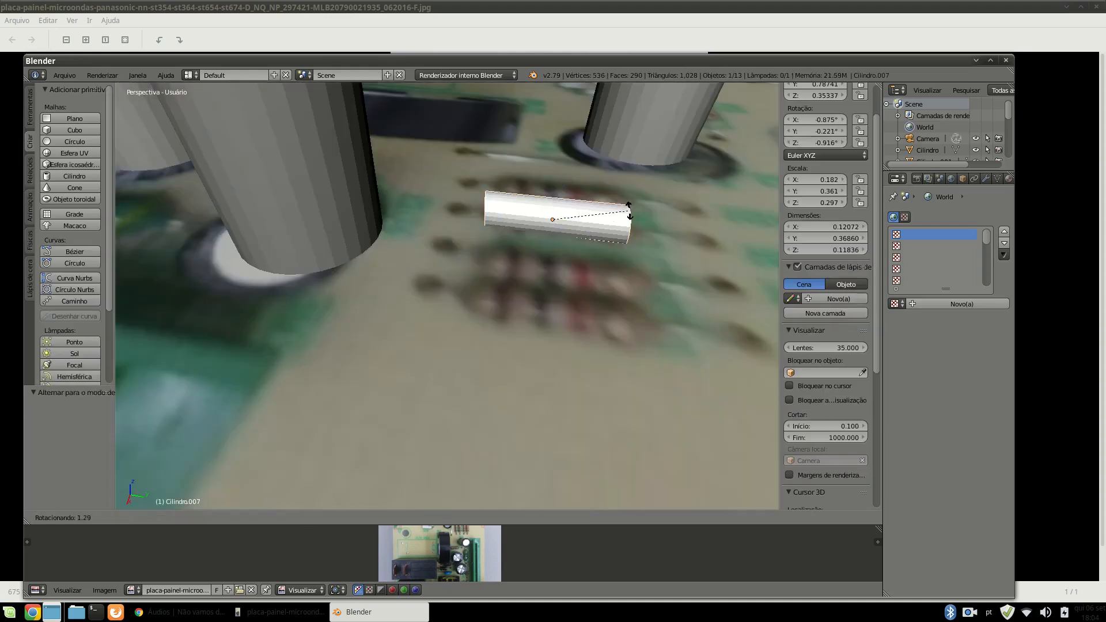
{"action": "left_click", "coordinate": [628, 217]}
{"action": "middle_click_drag", "start_coordinate": [628, 218], "coordinate": [597, 233]}
{"action": "scroll", "coordinate": [596, 233], "scroll_direction": "up", "scroll_amount": 5}
{"action": "left_click_drag", "start_coordinate": [272, 215], "coordinate": [258, 184]}
Try to inset and extrude the resistor cylinder's end face in Edit mode.
{"action": "key", "text": "Tab"}
{"action": "key", "text": "s"}
{"action": "left_click", "coordinate": [461, 311]}
{"action": "left_click_drag", "start_coordinate": [464, 312], "coordinate": [484, 325]}
{"action": "key", "text": "ctrl+z"}
{"action": "key", "text": "s"}
{"action": "left_click", "coordinate": [533, 329]}
{"action": "key", "text": "e"}
{"action": "left_click", "coordinate": [544, 335]}
{"action": "key", "text": "ctrl+z"}
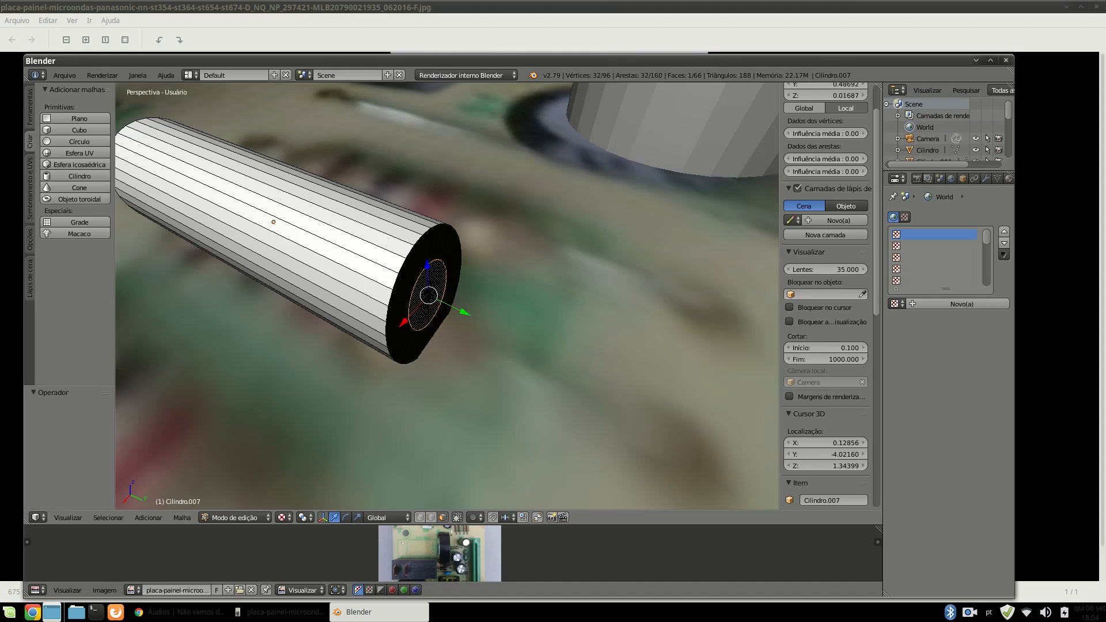
Try pulling the inset end face outward along Y, and undo the end-face edits.
{"action": "left_click", "coordinate": [552, 350]}
{"action": "mouse_move", "coordinate": [552, 349]}
{"action": "middle_mouse_down"}
{"action": "mouse_move", "coordinate": [438, 346]}
{"action": "mouse_move", "coordinate": [541, 349]}
{"action": "middle_mouse_up"}
{"action": "left_click_drag", "start_coordinate": [478, 316], "coordinate": [520, 334]}
{"action": "mouse_move", "coordinate": [520, 334]}
{"action": "middle_mouse_down"}
{"action": "mouse_move", "coordinate": [553, 337]}
{"action": "mouse_move", "coordinate": [518, 339]}
{"action": "middle_mouse_up"}
{"action": "key", "text": "ctrl+z"}
{"action": "key", "text": "ctrl+z"}
{"action": "key", "text": "ctrl+z"}
Extrude the resistor cylinder's end face, scale it down and move it 0.009 along Y to form a tapered end.
{"action": "key", "text": "e"}
{"action": "key", "text": "s"}
{"action": "left_click", "coordinate": [497, 343]}
{"action": "left_click_drag", "start_coordinate": [455, 375], "coordinate": [465, 381]}
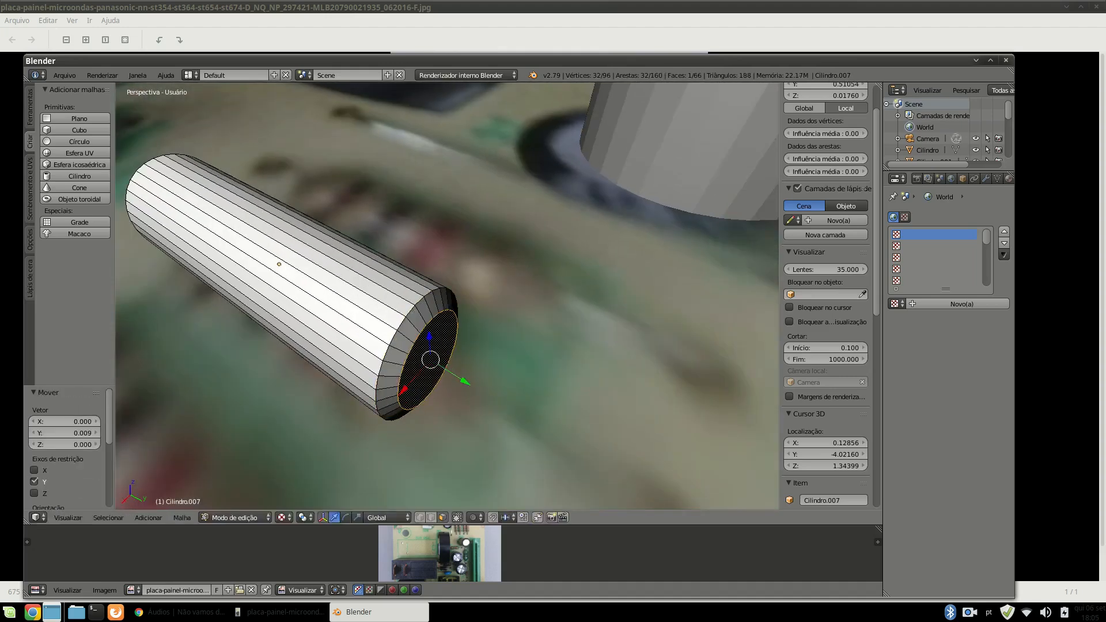
{"action": "key", "text": "Return"}
{"action": "key", "text": "s"}
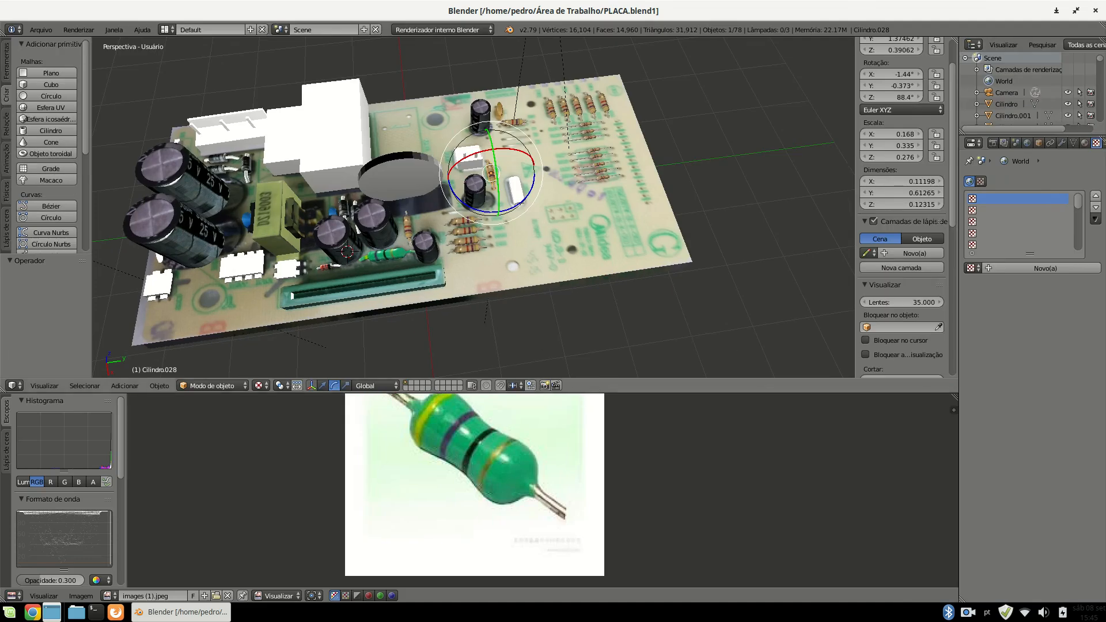
Examine the modelled resistors, capacitors and chips on the board up close from several angles.
{"action": "scroll", "coordinate": [474, 199], "scroll_direction": "down", "scroll_amount": 2}
{"action": "scroll", "coordinate": [474, 199], "scroll_direction": "up", "scroll_amount": 5}
{"action": "middle_click_drag", "start_coordinate": [473, 199], "coordinate": [332, 239]}
{"action": "scroll", "coordinate": [389, 136], "scroll_direction": "up", "scroll_amount": 9}
{"action": "scroll", "coordinate": [389, 135], "scroll_direction": "down", "scroll_amount": 5}
{"action": "middle_click_drag", "start_coordinate": [388, 173], "coordinate": [504, 179]}
{"action": "scroll", "coordinate": [474, 199], "scroll_direction": "up", "scroll_amount": 4}
{"action": "middle_click_drag", "start_coordinate": [403, 202], "coordinate": [538, 185]}
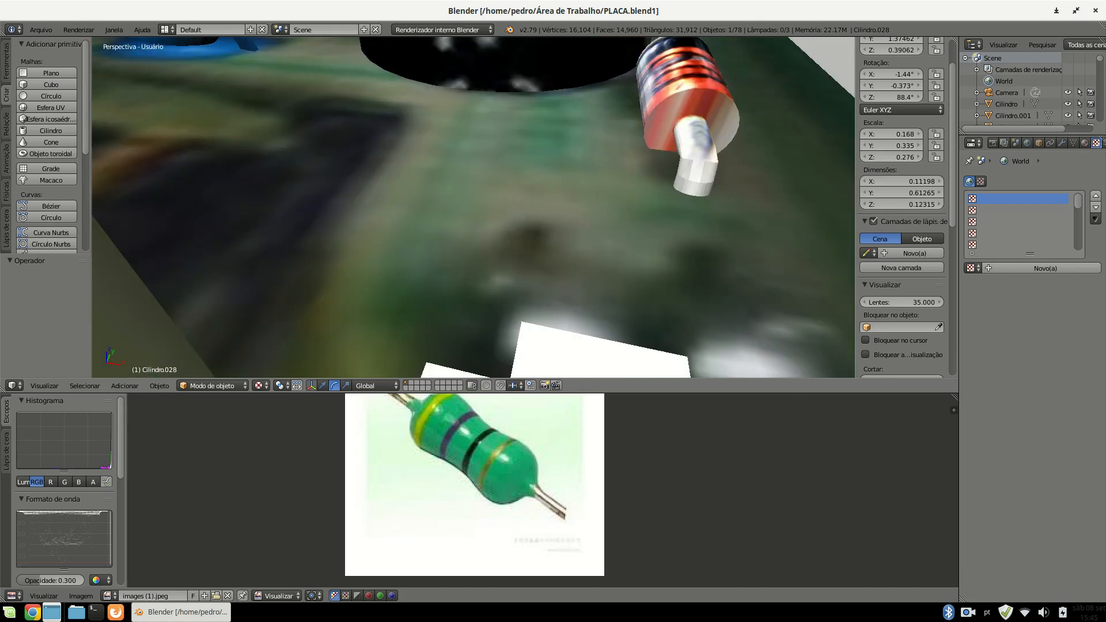
{"action": "scroll", "coordinate": [473, 208], "scroll_direction": "down", "scroll_amount": 6}
{"action": "middle_click_drag", "start_coordinate": [536, 216], "coordinate": [421, 205]}
Select the untextured body of the larger chip and show the placa-painel board photo in the image editor.
{"action": "right_click", "coordinate": [248, 287]}
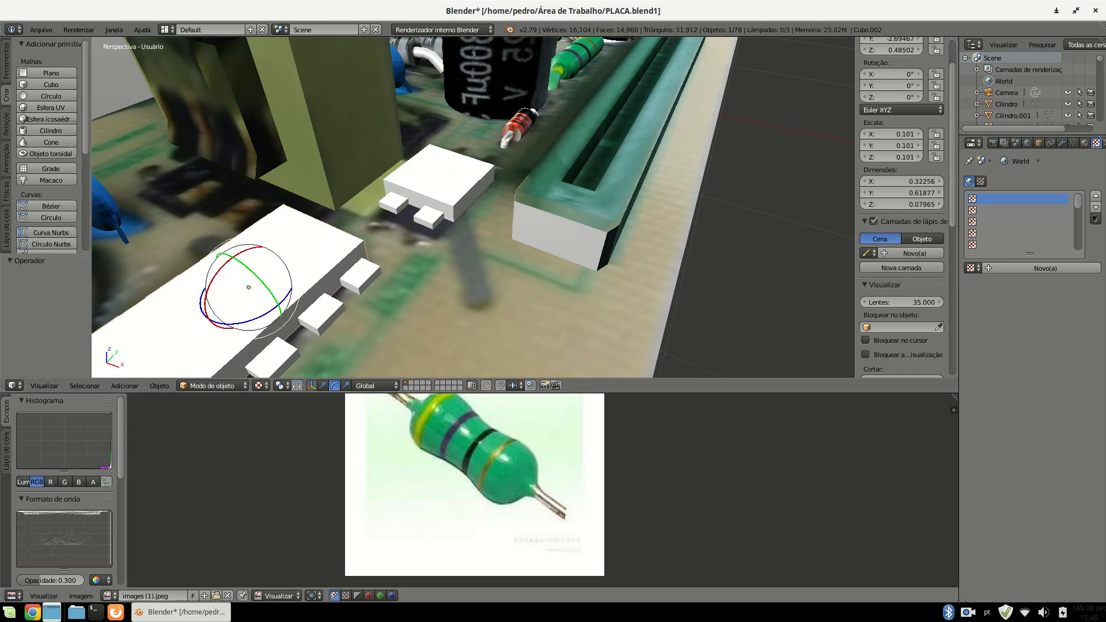
{"action": "left_click", "coordinate": [109, 596]}
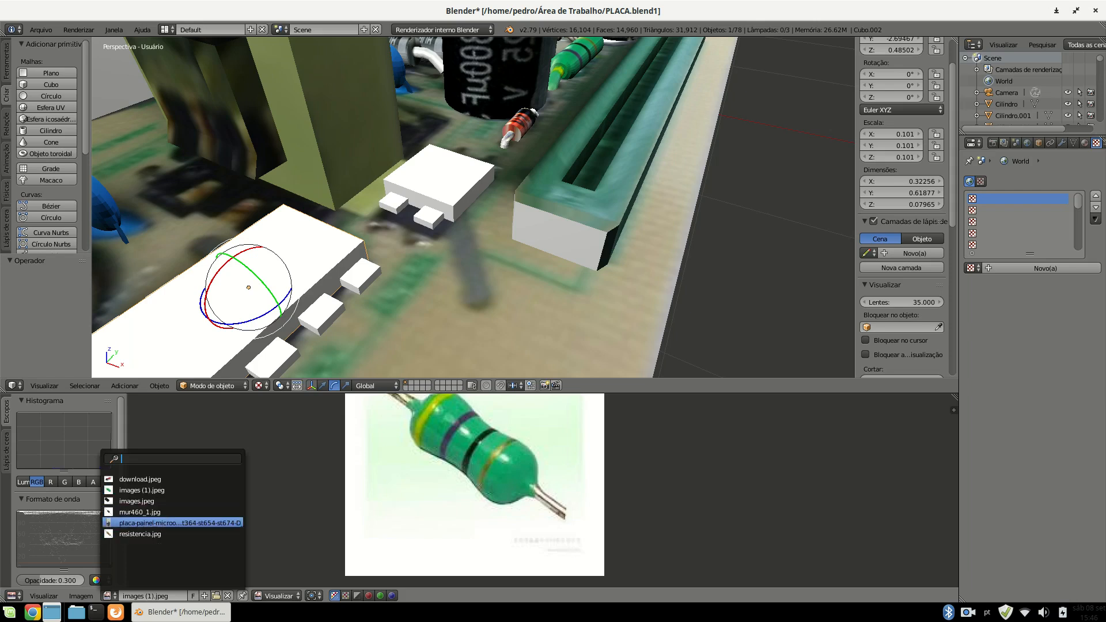
{"action": "left_click", "coordinate": [173, 525]}
{"action": "scroll", "coordinate": [489, 490], "scroll_direction": "down", "scroll_amount": 8}
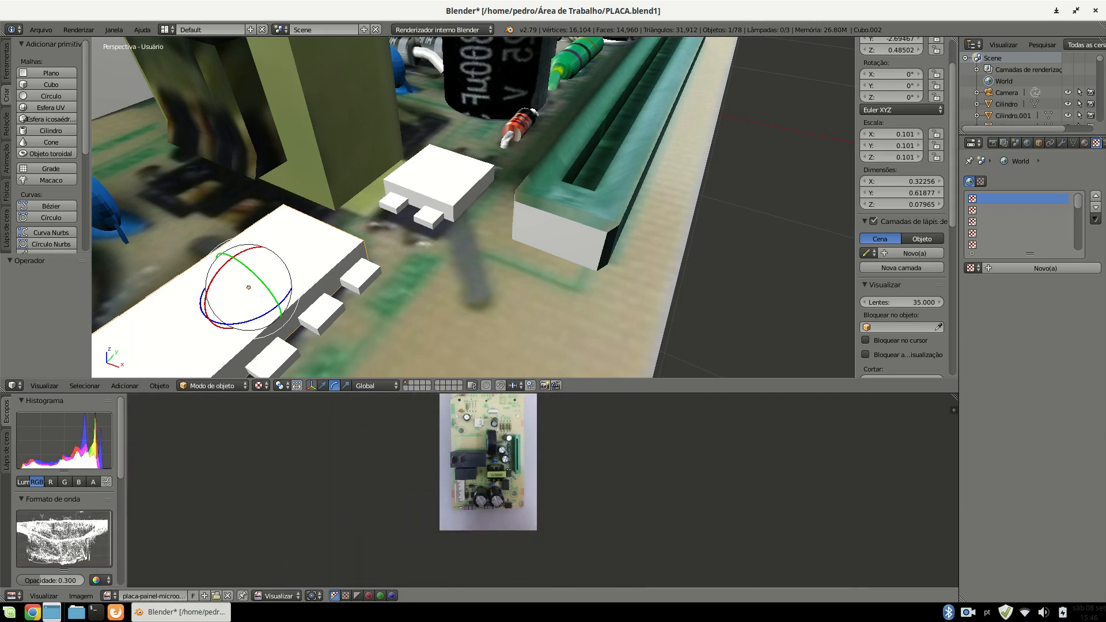
{"action": "scroll", "coordinate": [489, 490], "scroll_direction": "down", "scroll_amount": 2}
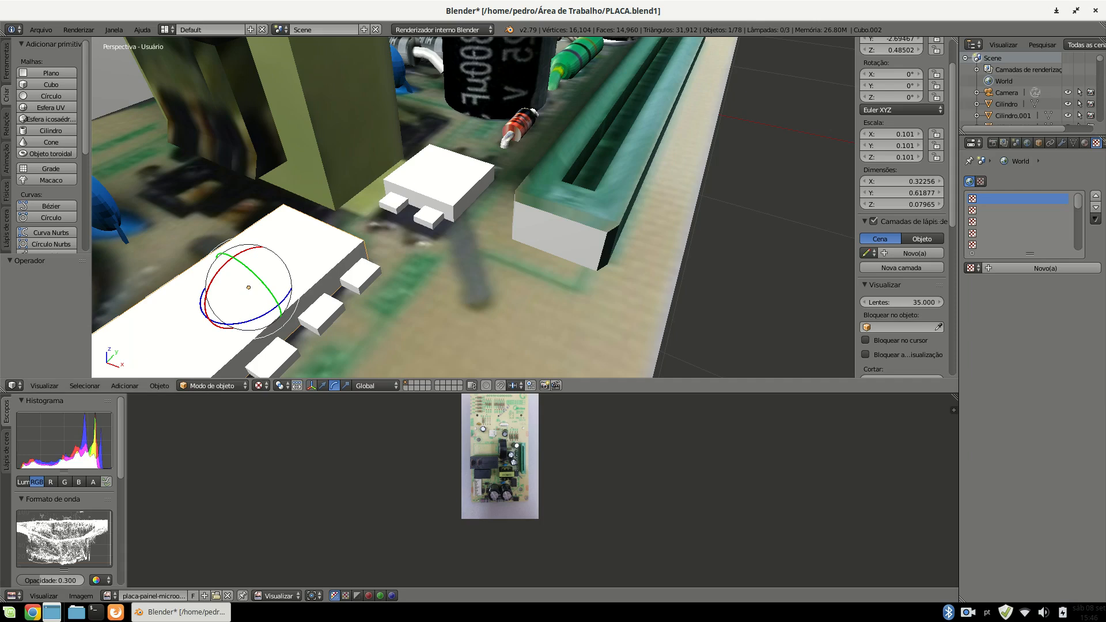
Unwrap the chip's top face with Smart UV Project, using an angle limit of 66.00 and an island margin of 0.00.
{"action": "key", "text": "Tab"}
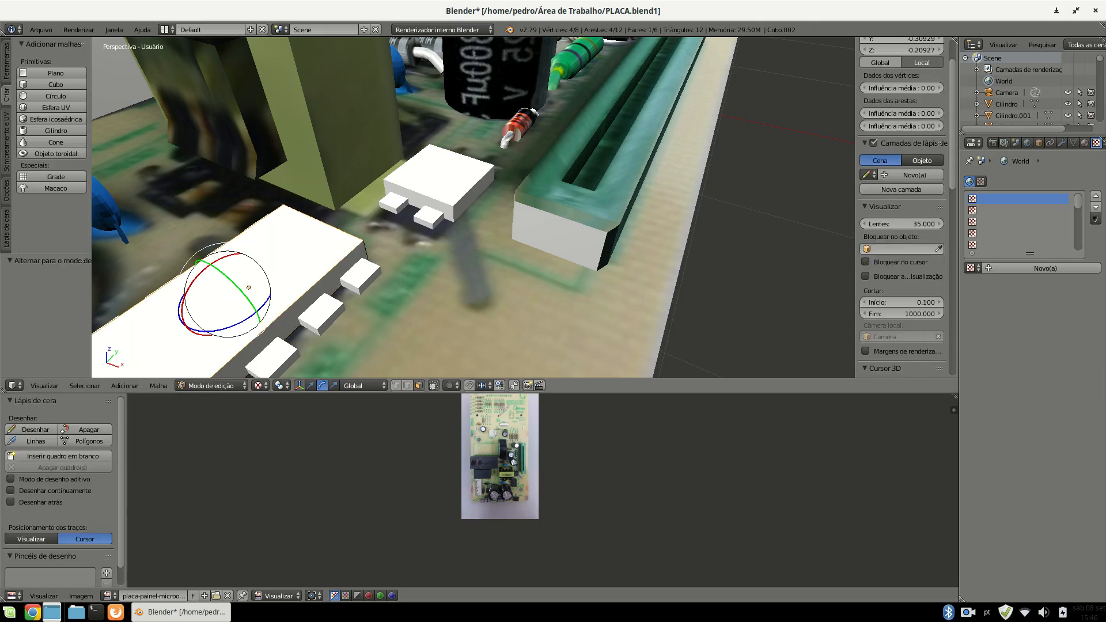
{"action": "scroll", "coordinate": [300, 288], "scroll_direction": "down", "scroll_amount": 5}
{"action": "scroll", "coordinate": [260, 323], "scroll_direction": "up", "scroll_amount": 8}
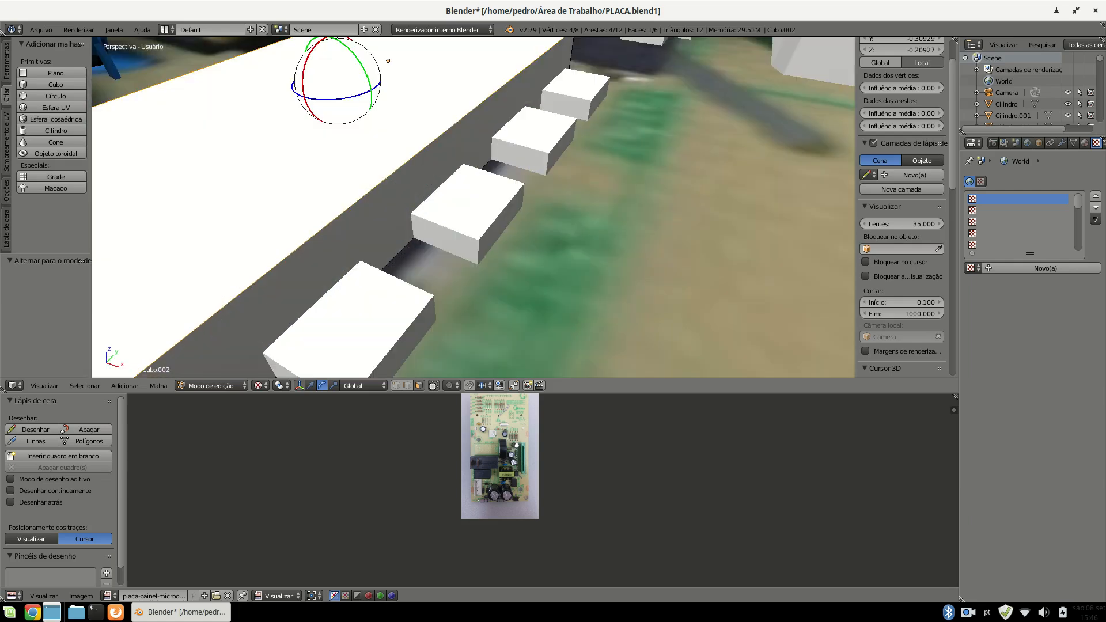
{"action": "key", "text": "u"}
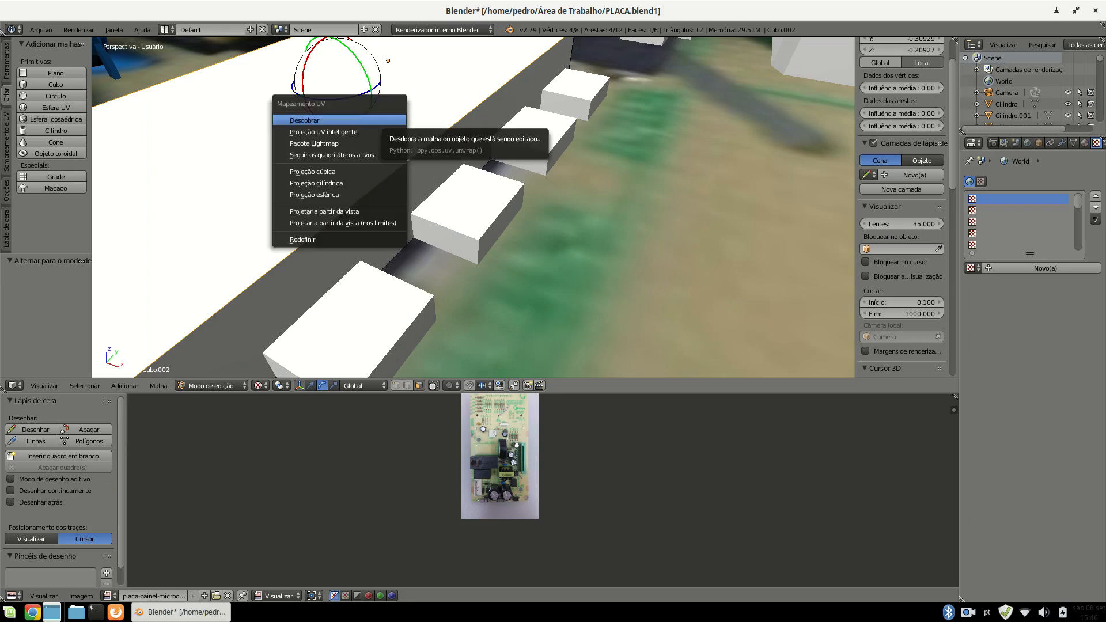
{"action": "key", "text": "Down"}
{"action": "key", "text": "Return"}
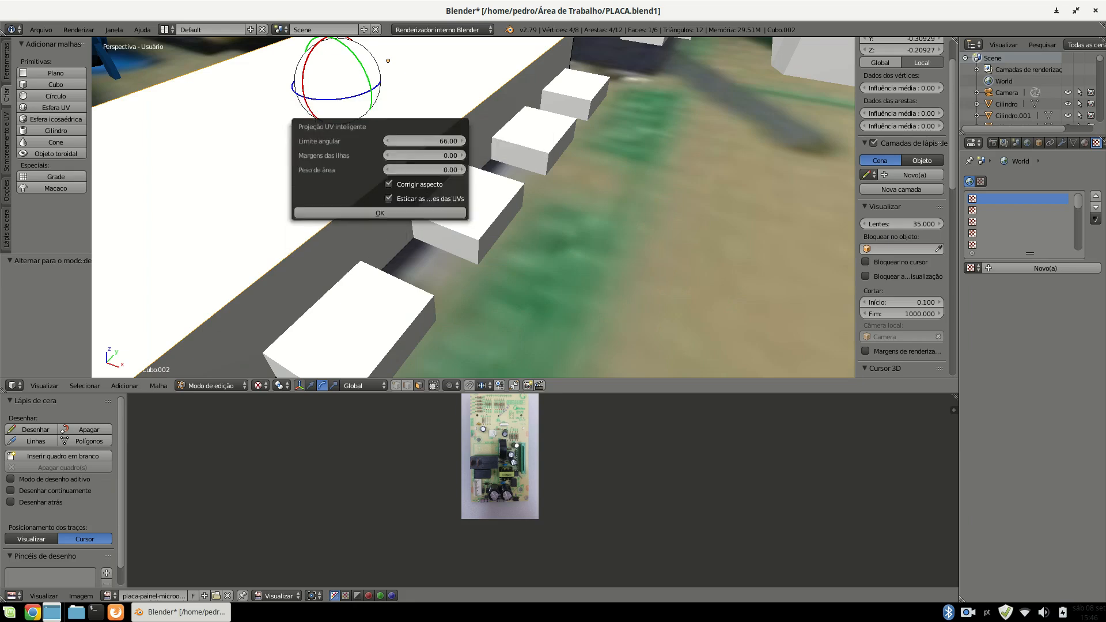
{"action": "key", "text": "Return"}
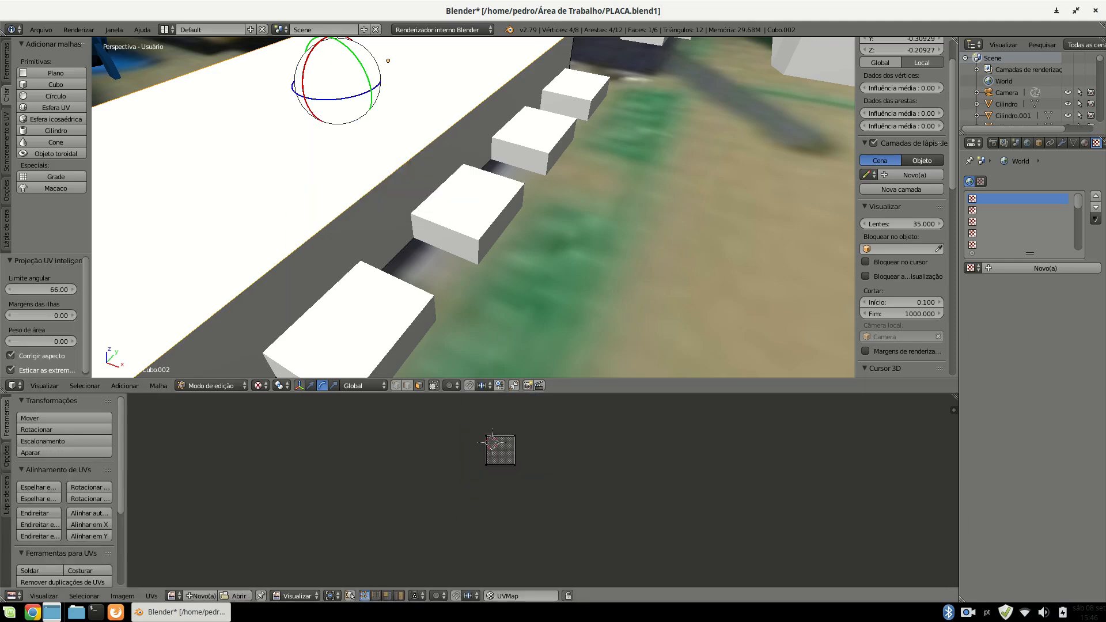
Assign the placa-painel board photo to the chip's unwrapped top face.
{"action": "left_click", "coordinate": [174, 595]}
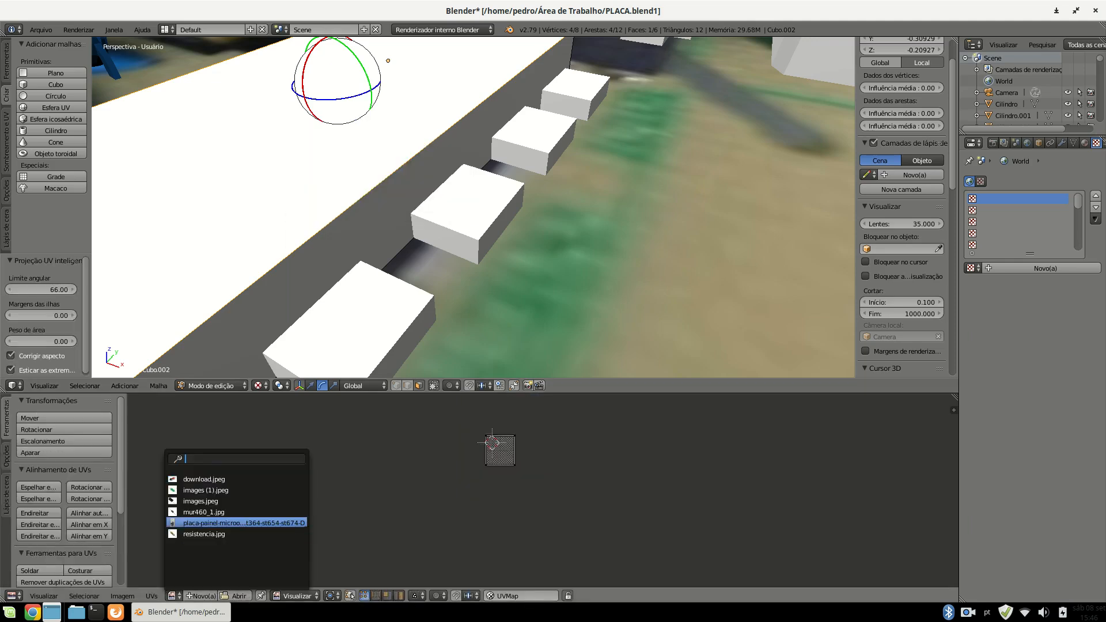
{"action": "left_click", "coordinate": [231, 521]}
{"action": "scroll", "coordinate": [472, 476], "scroll_direction": "up", "scroll_amount": 1}
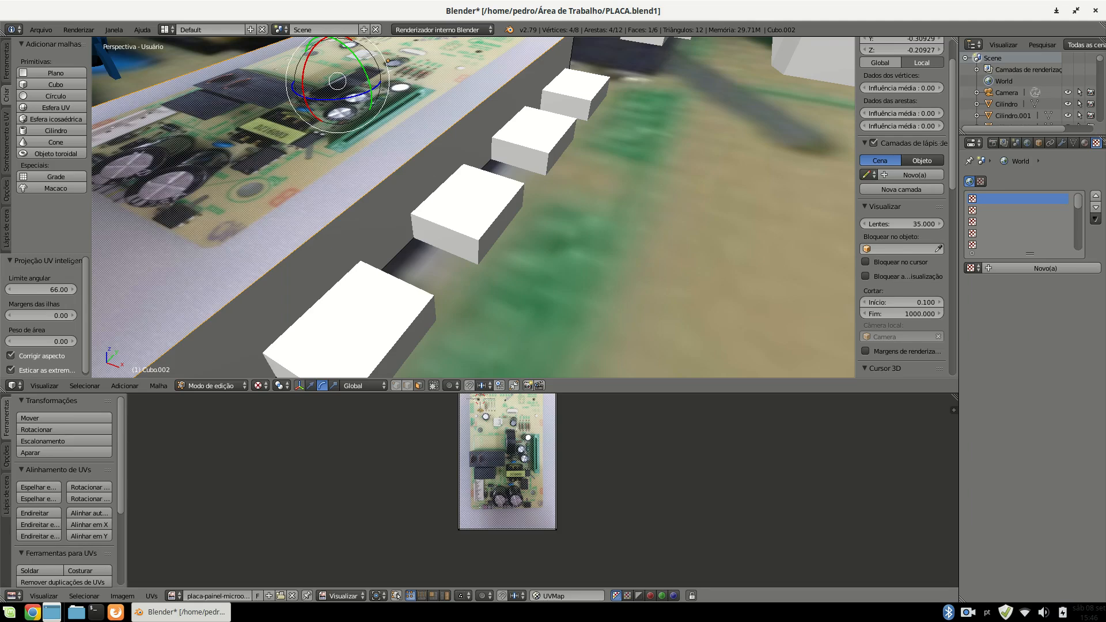
Scale the chip's UV island to 0.193 and move it 0.225 along X and -0.439 along Y towards the photographed chip.
{"action": "key", "text": "a"}
{"action": "key", "text": "s"}
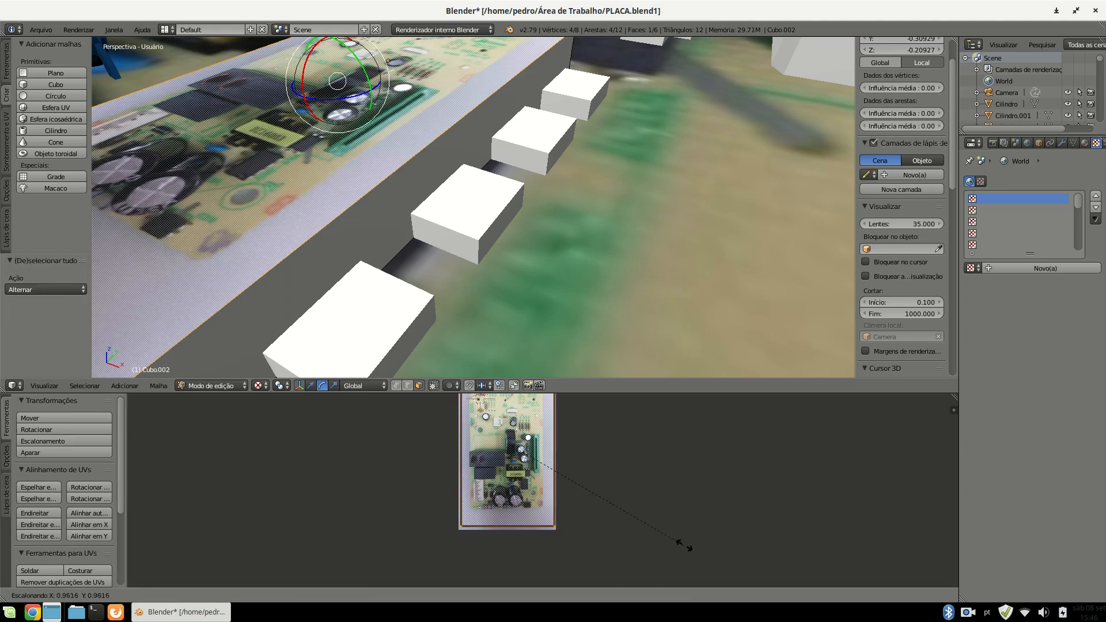
{"action": "left_click", "coordinate": [543, 463]}
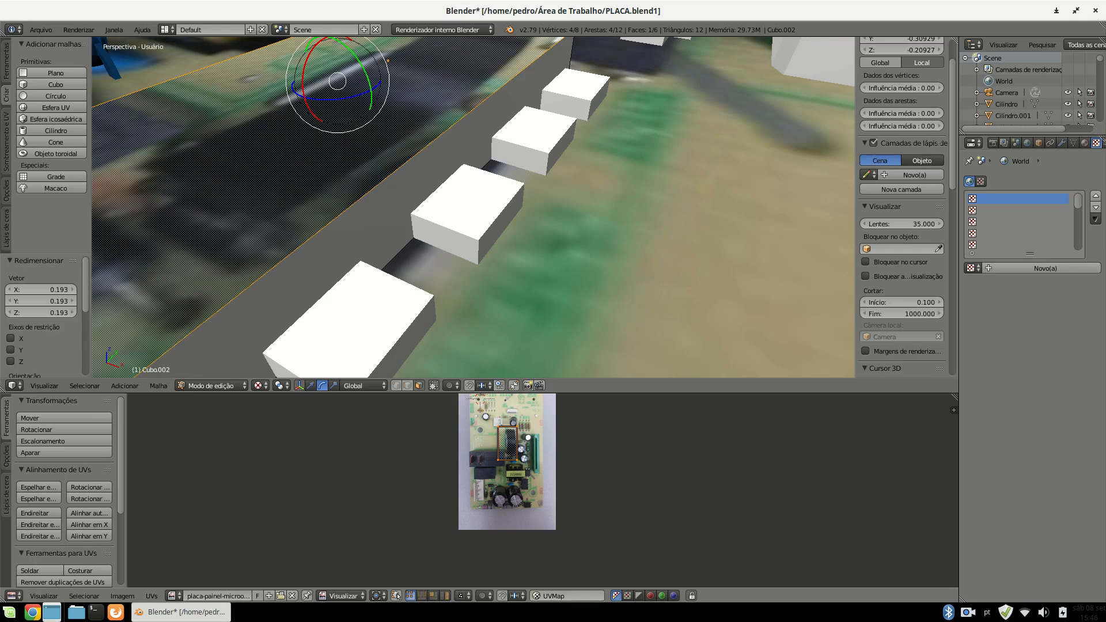
{"action": "key", "text": "g"}
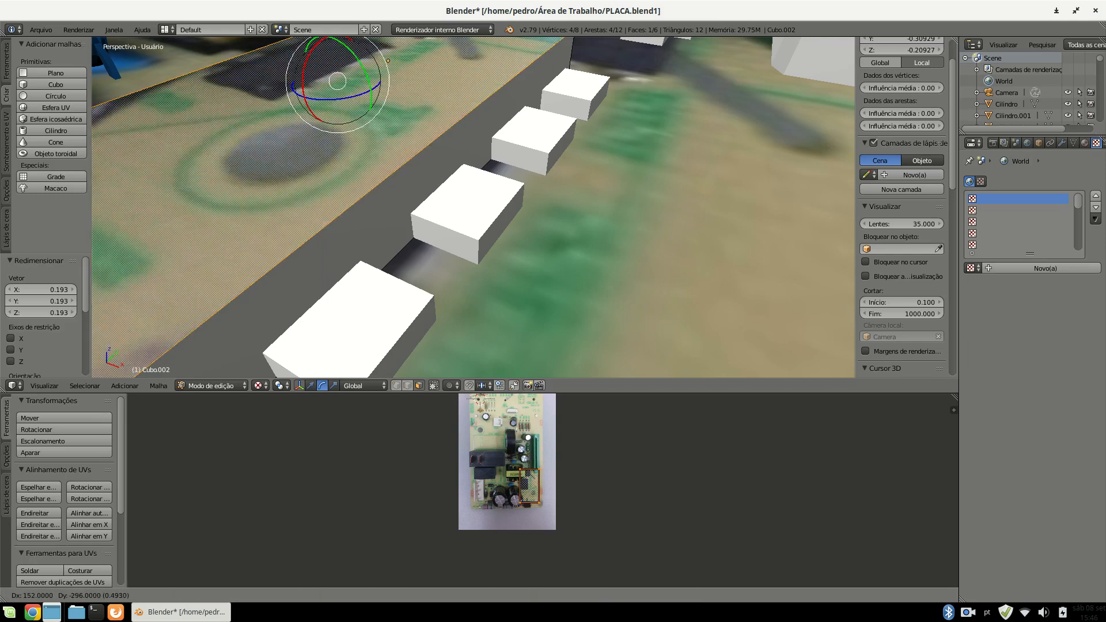
{"action": "key", "text": "Return"}
Scale the UV island to 0.338 and move it -0.043 along X and 0.019 along Y onto the photographed chip.
{"action": "key", "text": "KP_Decimal"}
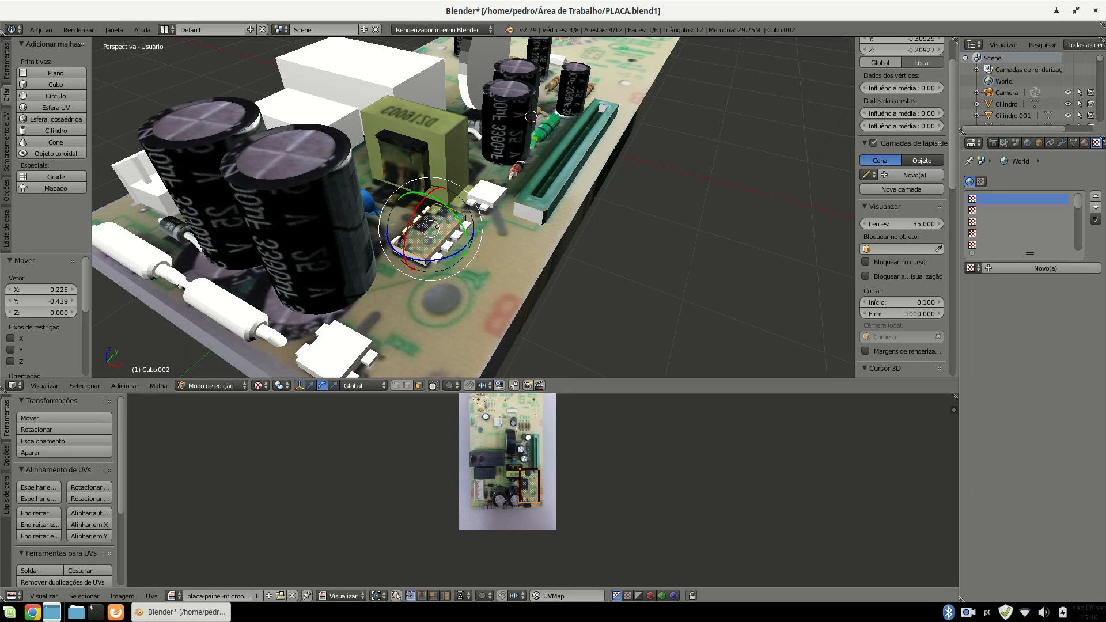
{"action": "key", "text": "KP_Decimal"}
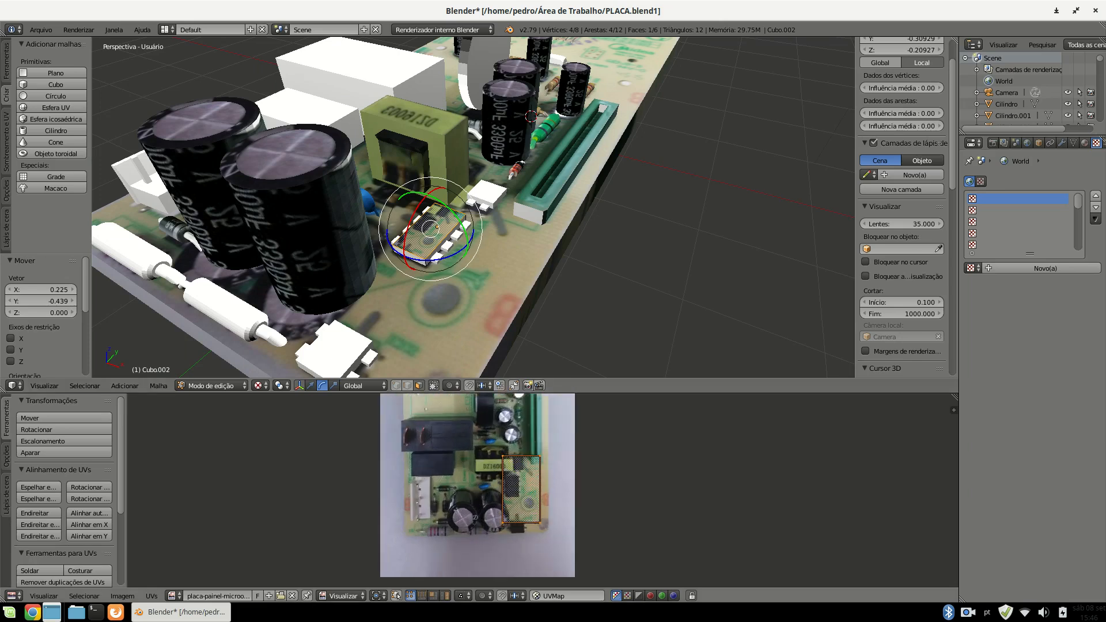
{"action": "key", "text": "s"}
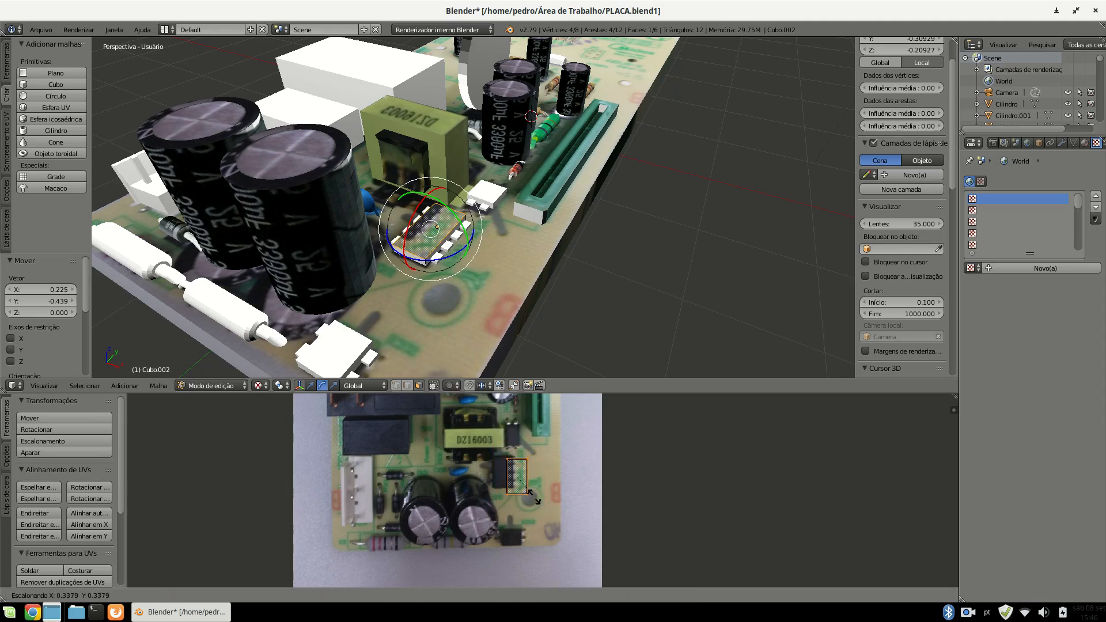
{"action": "left_click", "coordinate": [534, 501]}
{"action": "key", "text": "g"}
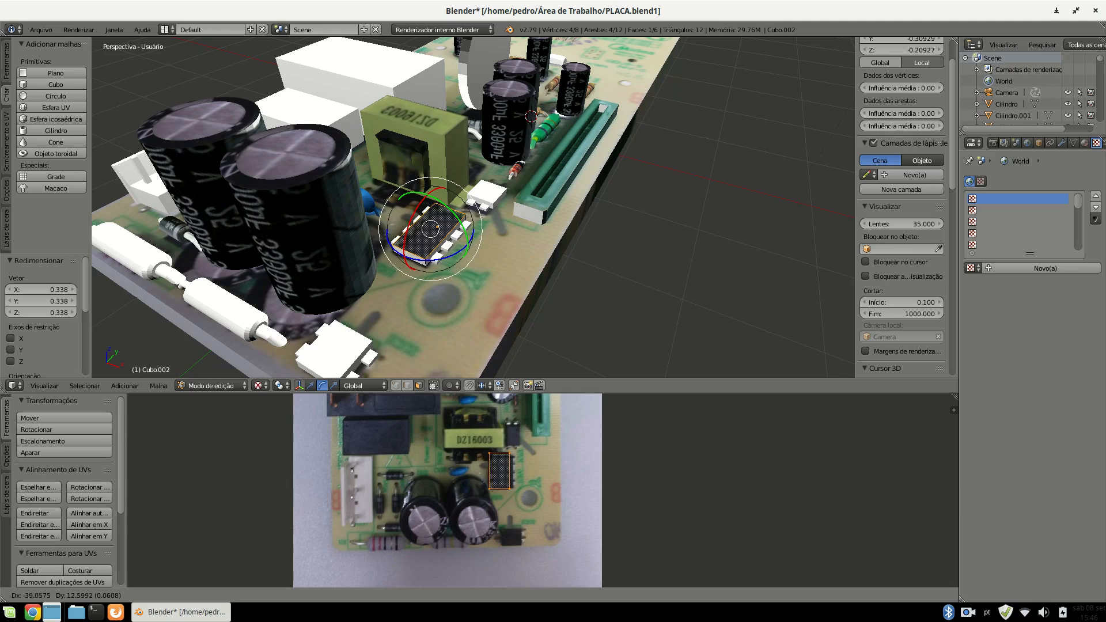
{"action": "left_click", "coordinate": [510, 486]}
Enlarge the UV editor area and move the top face's UV island -0.006 along Y over the photographed chip.
{"action": "scroll", "coordinate": [510, 486], "scroll_direction": "up", "scroll_amount": 5}
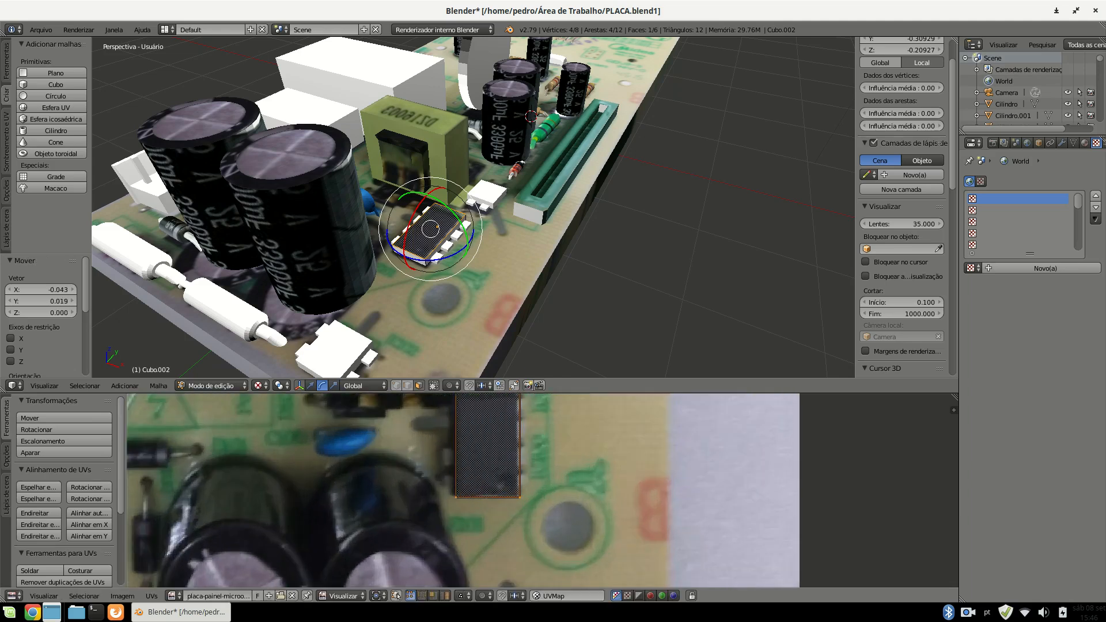
{"action": "scroll", "coordinate": [595, 529], "scroll_direction": "up", "scroll_amount": 1}
{"action": "middle_click_drag", "start_coordinate": [594, 529], "coordinate": [519, 533]}
{"action": "scroll", "coordinate": [519, 533], "scroll_direction": "down", "scroll_amount": 2}
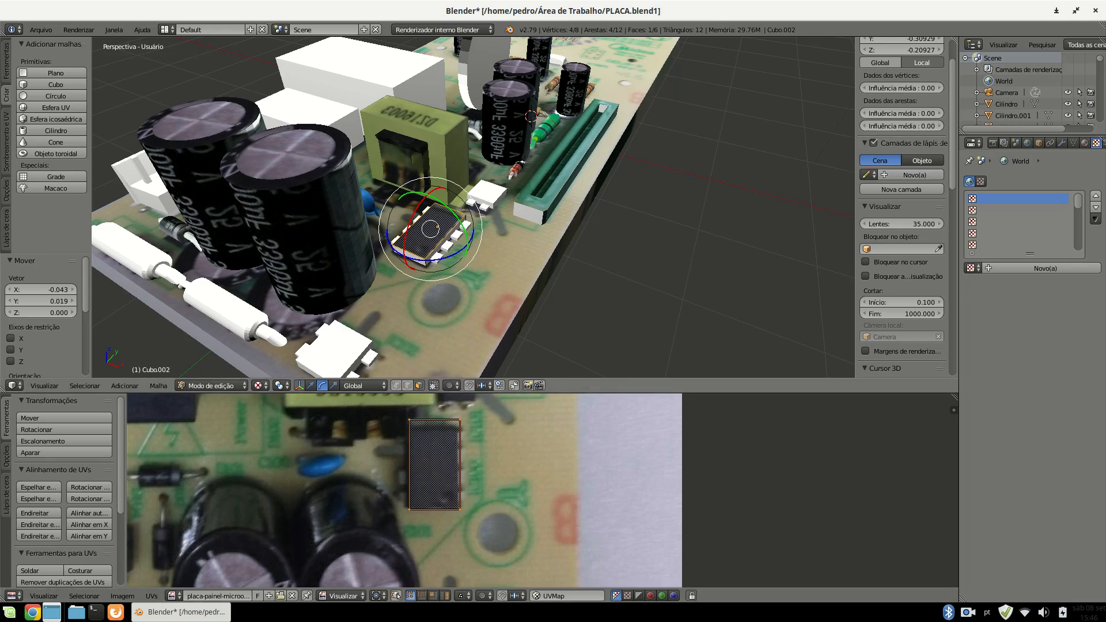
{"action": "left_click_drag", "start_coordinate": [421, 393], "coordinate": [421, 328]}
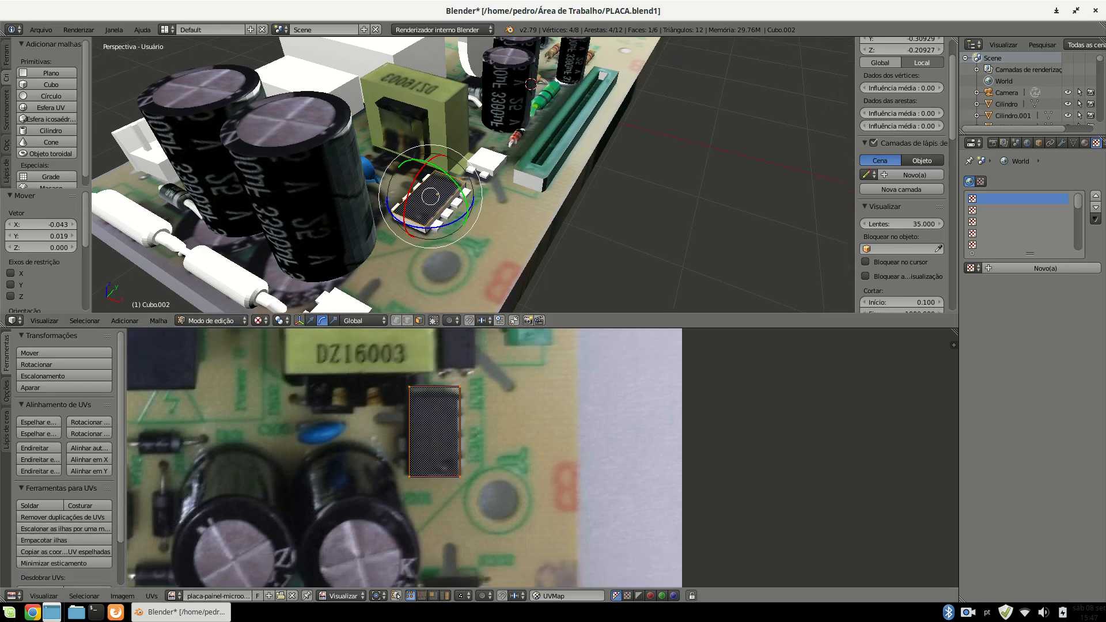
{"action": "scroll", "coordinate": [420, 405], "scroll_direction": "up", "scroll_amount": 4}
{"action": "key", "text": "g"}
{"action": "key", "text": "y"}
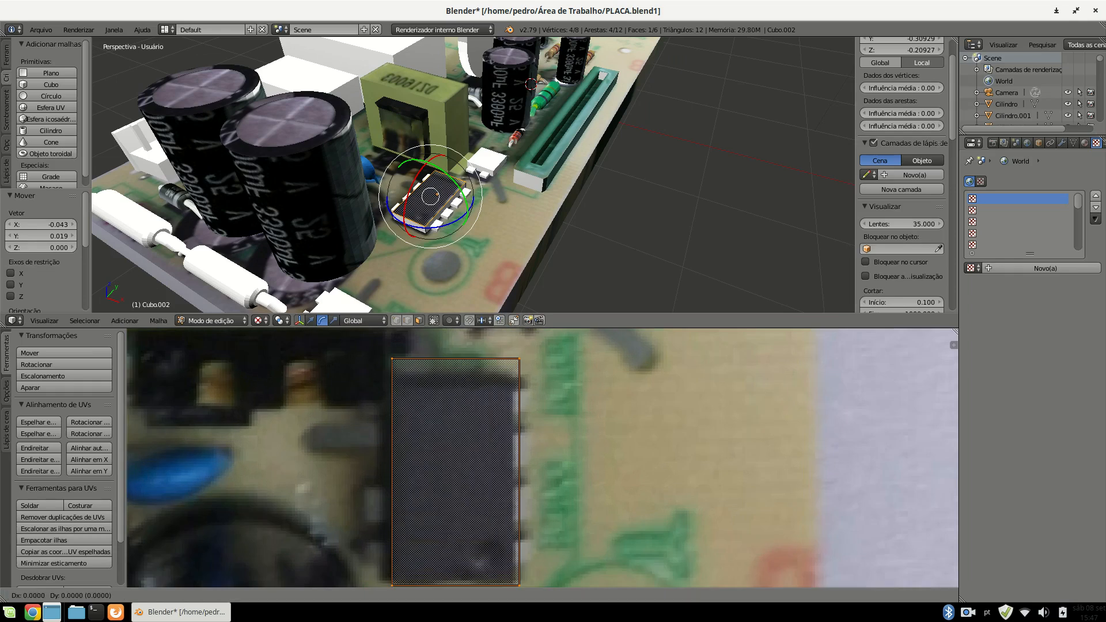
{"action": "left_click", "coordinate": [555, 349]}
{"action": "scroll", "coordinate": [554, 349], "scroll_direction": "down", "scroll_amount": 2}
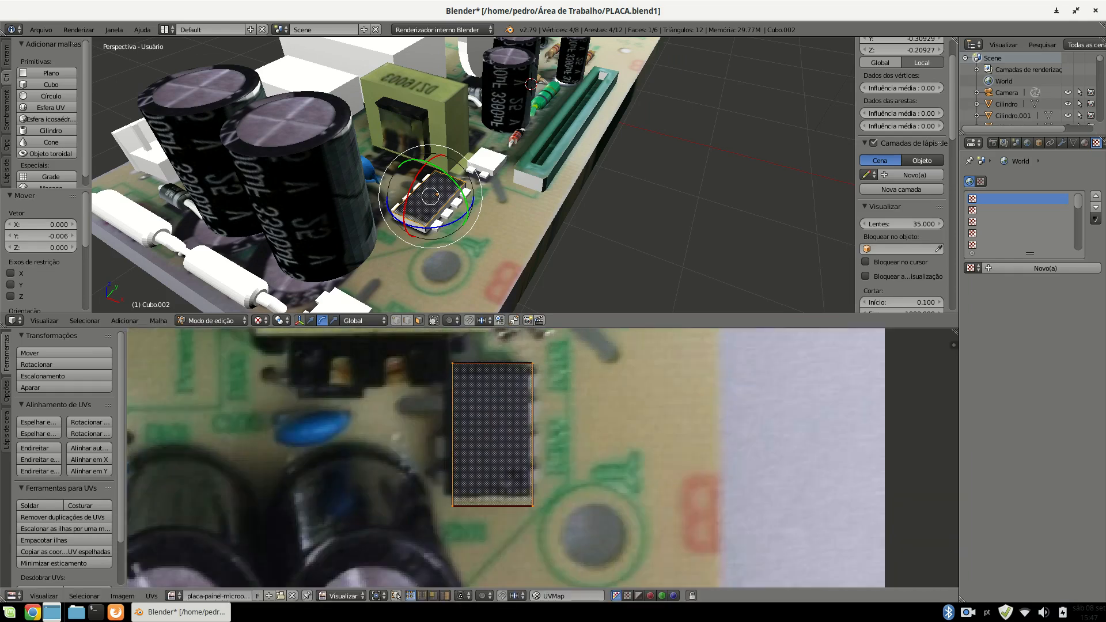
Scale the top face's UV island to 0.909 to fit inside the photographed chip, and inspect the textured chip.
{"action": "key", "text": "s"}
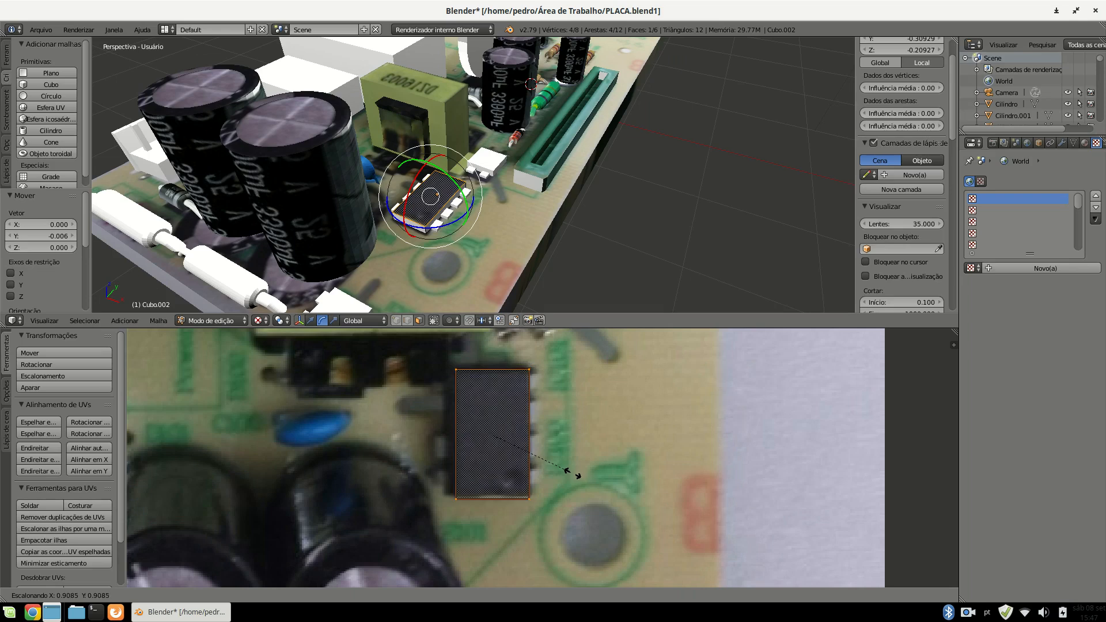
{"action": "left_click", "coordinate": [573, 473]}
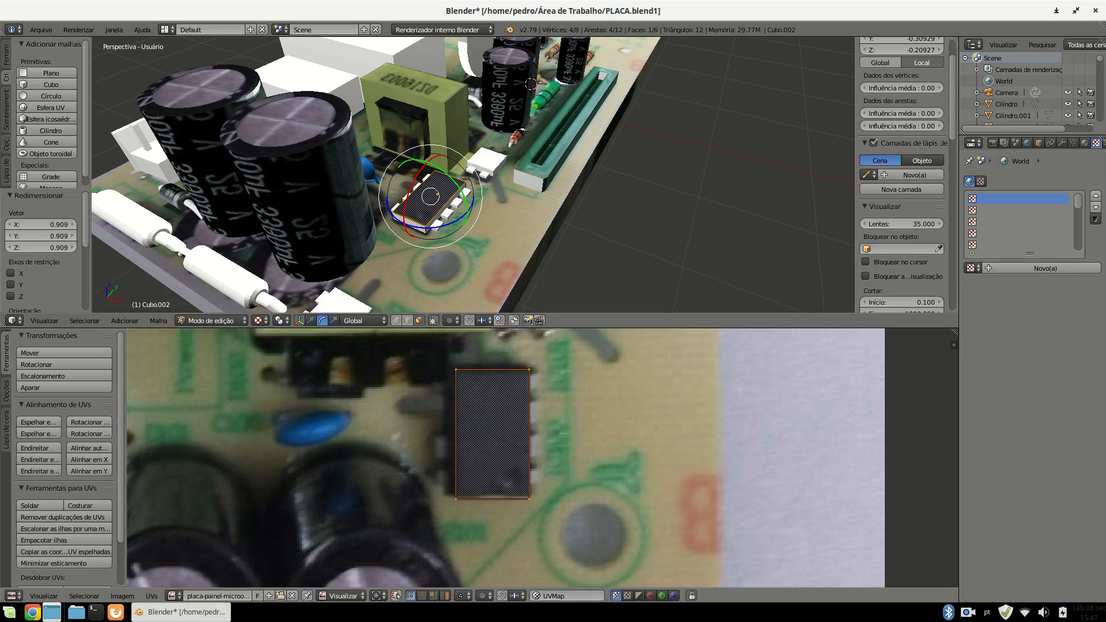
{"action": "key", "text": "Tab"}
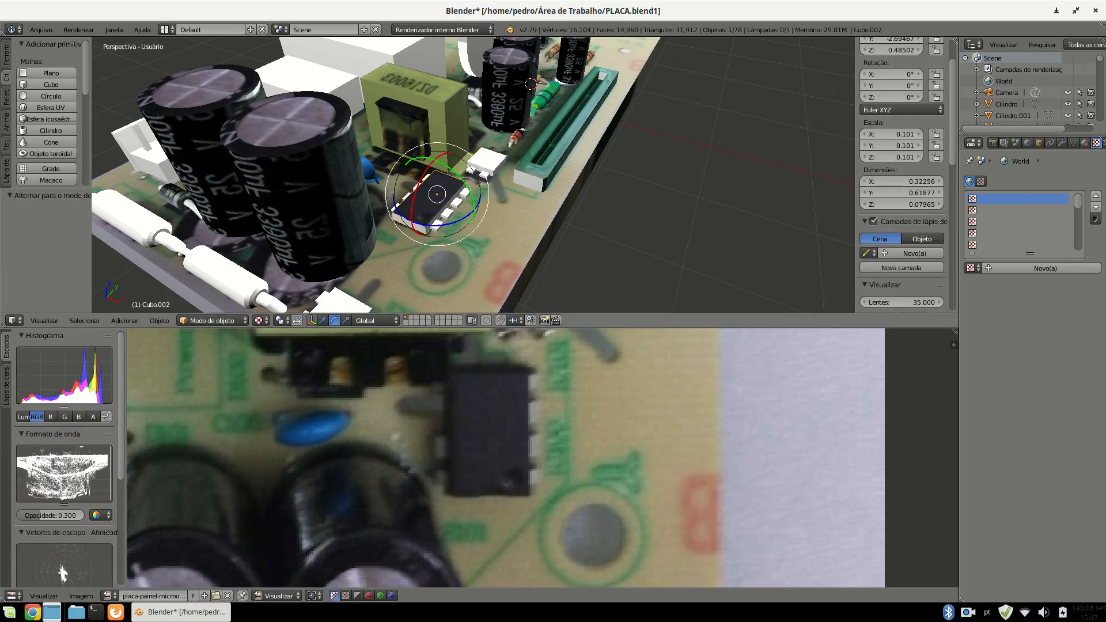
{"action": "scroll", "coordinate": [479, 230], "scroll_direction": "up", "scroll_amount": 6}
{"action": "middle_click_drag", "start_coordinate": [479, 231], "coordinate": [542, 251]}
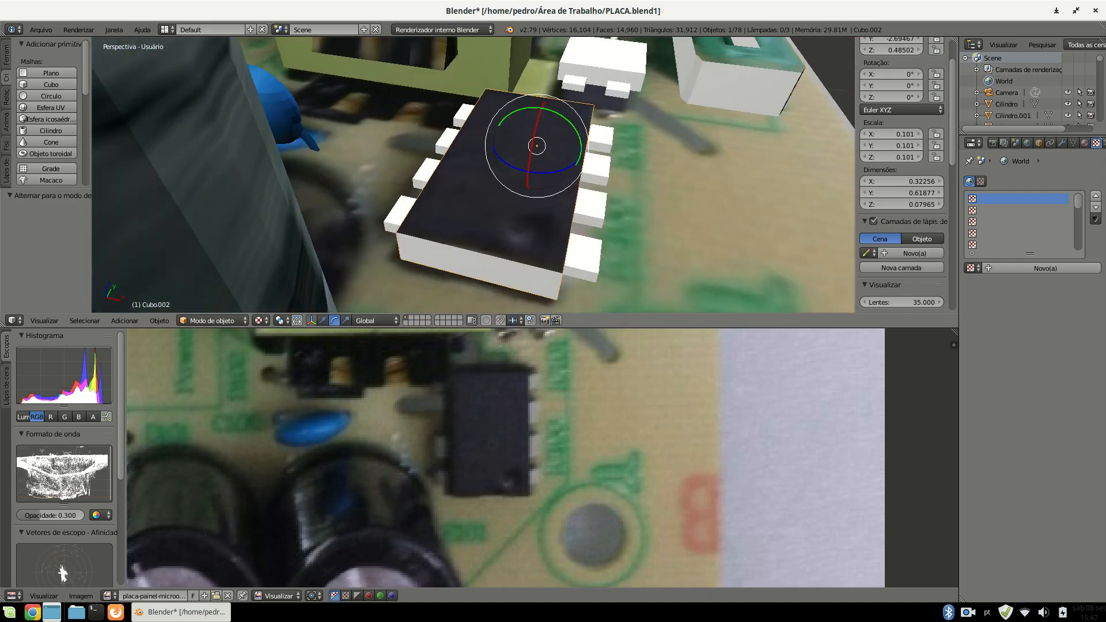
{"action": "scroll", "coordinate": [441, 167], "scroll_direction": "down", "scroll_amount": 3}
{"action": "scroll", "coordinate": [484, 180], "scroll_direction": "up", "scroll_amount": 9}
{"action": "scroll", "coordinate": [580, 199], "scroll_direction": "down", "scroll_amount": 9}
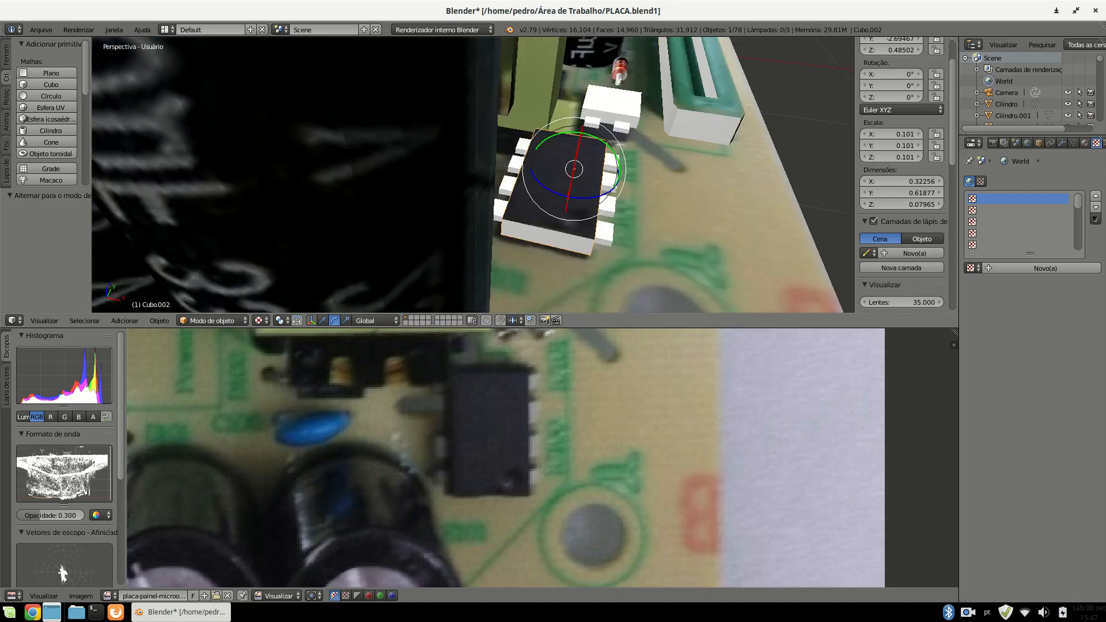
Assign the placa-painel board photo to the chip's narrow end face that faces the mounting hole.
{"action": "key", "text": "Tab"}
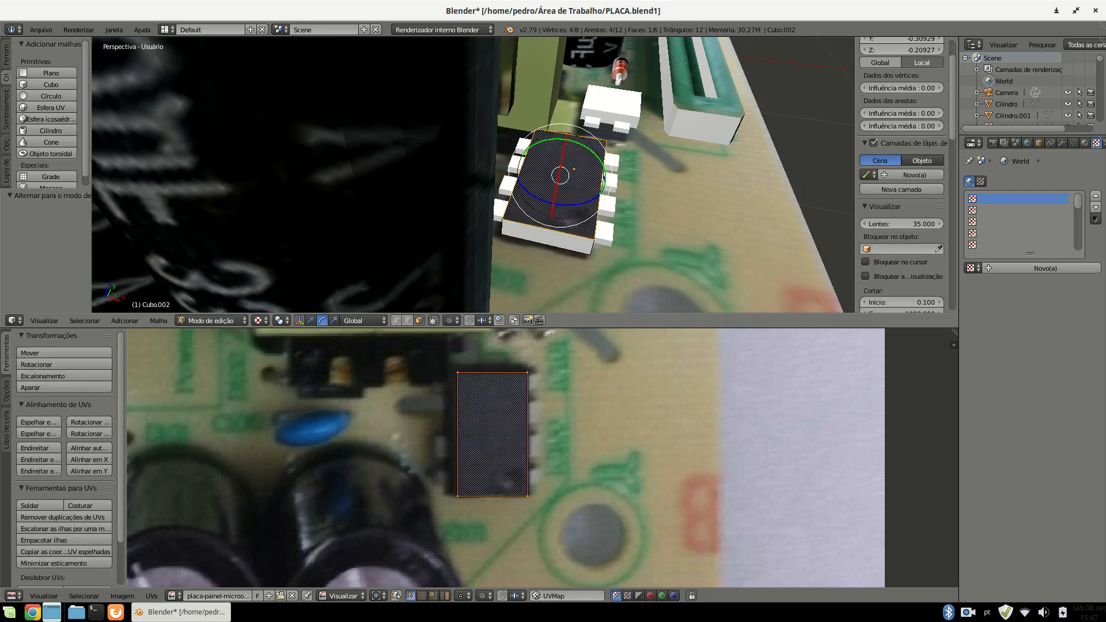
{"action": "right_click", "coordinate": [547, 238]}
{"action": "scroll", "coordinate": [543, 425], "scroll_direction": "down", "scroll_amount": 7}
{"action": "scroll", "coordinate": [530, 392], "scroll_direction": "up", "scroll_amount": 4}
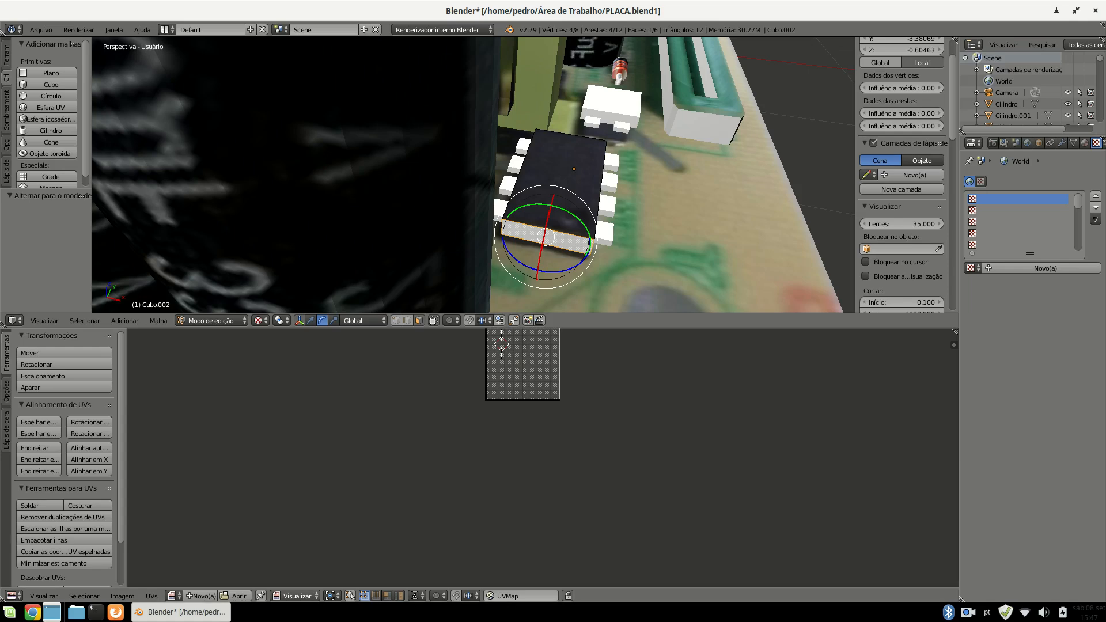
{"action": "left_click", "coordinate": [172, 596]}
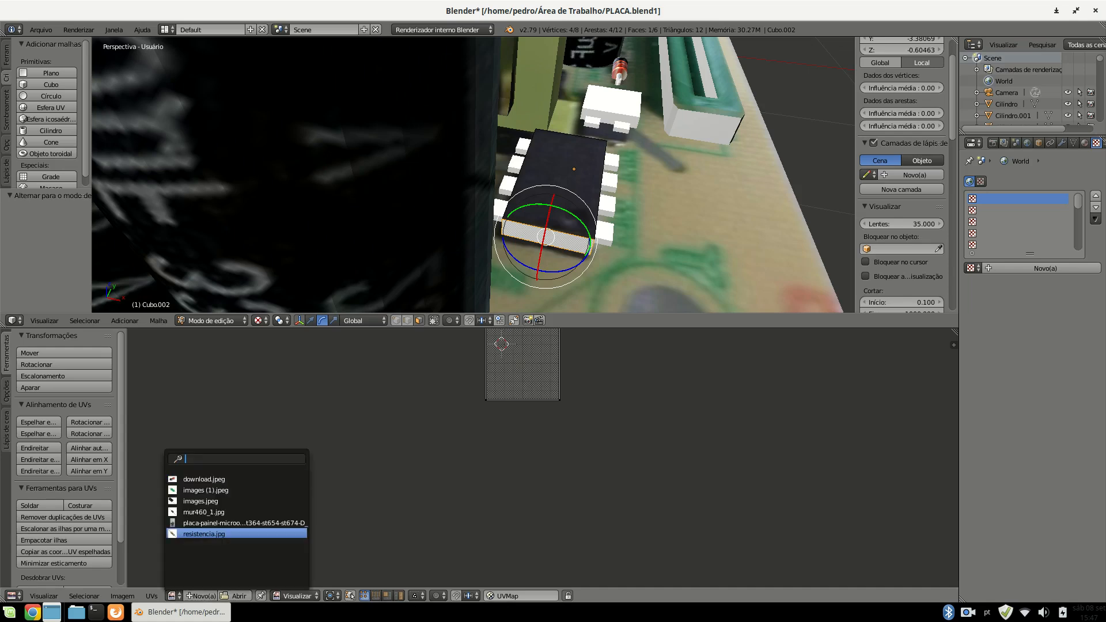
{"action": "left_click", "coordinate": [242, 523]}
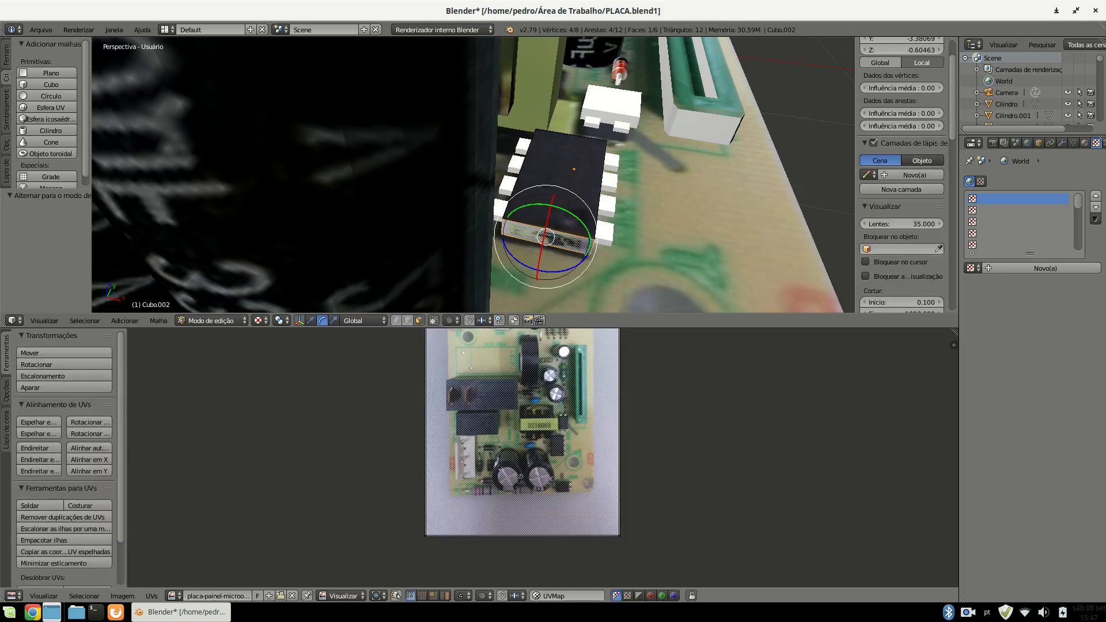
Scale the end face's UVs to 0.025 and move them -0.119 along X and -0.154 along Y onto the photo's black block.
{"action": "key", "text": "a"}
{"action": "key", "text": "s"}
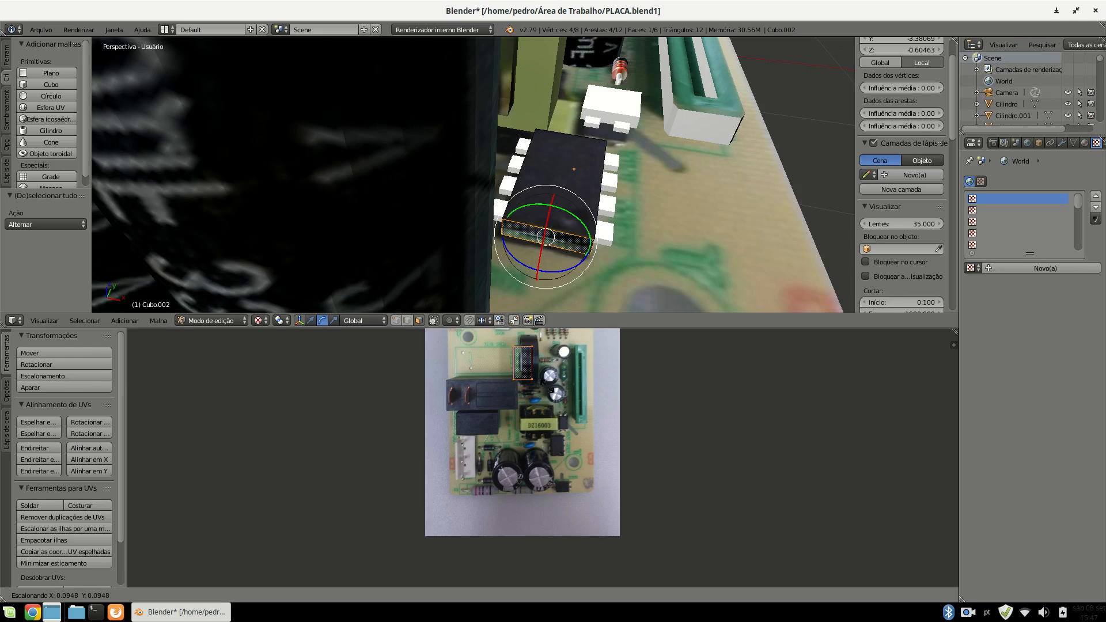
{"action": "left_click", "coordinate": [527, 368]}
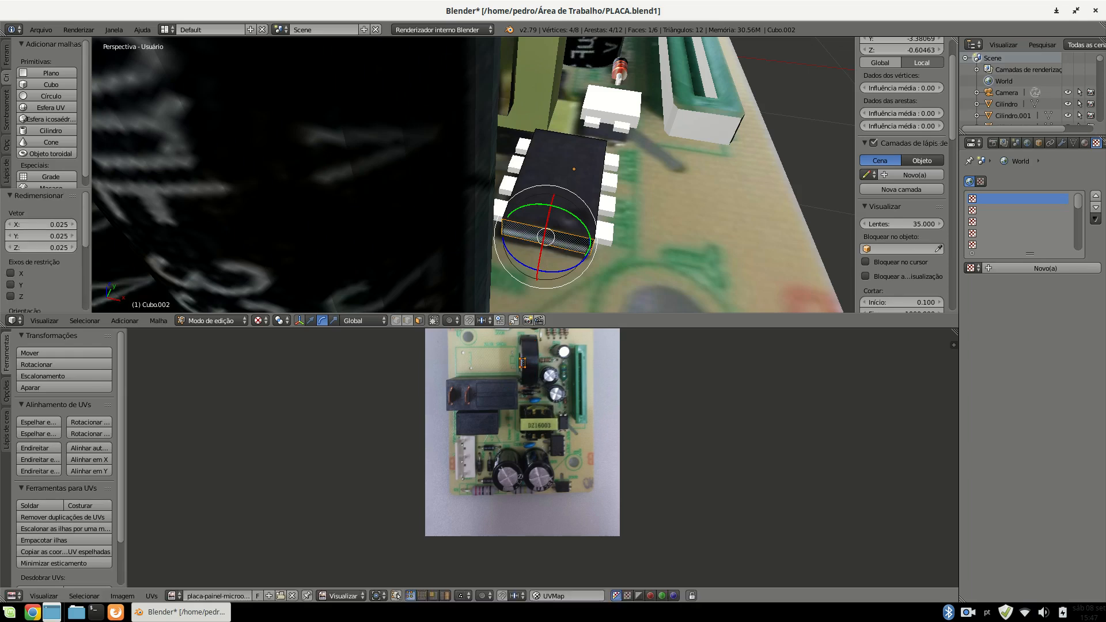
{"action": "key", "text": "g"}
{"action": "left_click", "coordinate": [503, 399]}
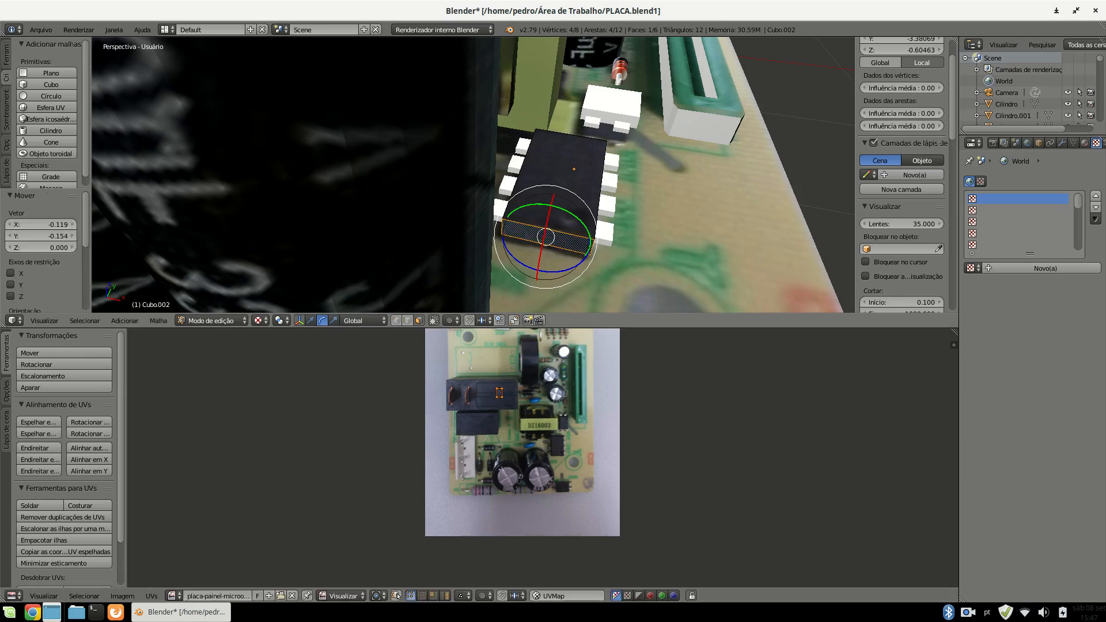
{"action": "key", "text": "Tab"}
Assign the placa-painel board photo to the chip's long side face behind the pins nearest the board's outer edge.
{"action": "scroll", "coordinate": [474, 175], "scroll_direction": "down", "scroll_amount": 4}
{"action": "middle_click_drag", "start_coordinate": [519, 173], "coordinate": [449, 168]}
{"action": "right_click", "coordinate": [396, 143]}
{"action": "key", "text": "Tab"}
{"action": "key", "text": "Tab"}
{"action": "right_click", "coordinate": [366, 132]}
{"action": "key", "text": "Tab"}
{"action": "right_click", "coordinate": [368, 133]}
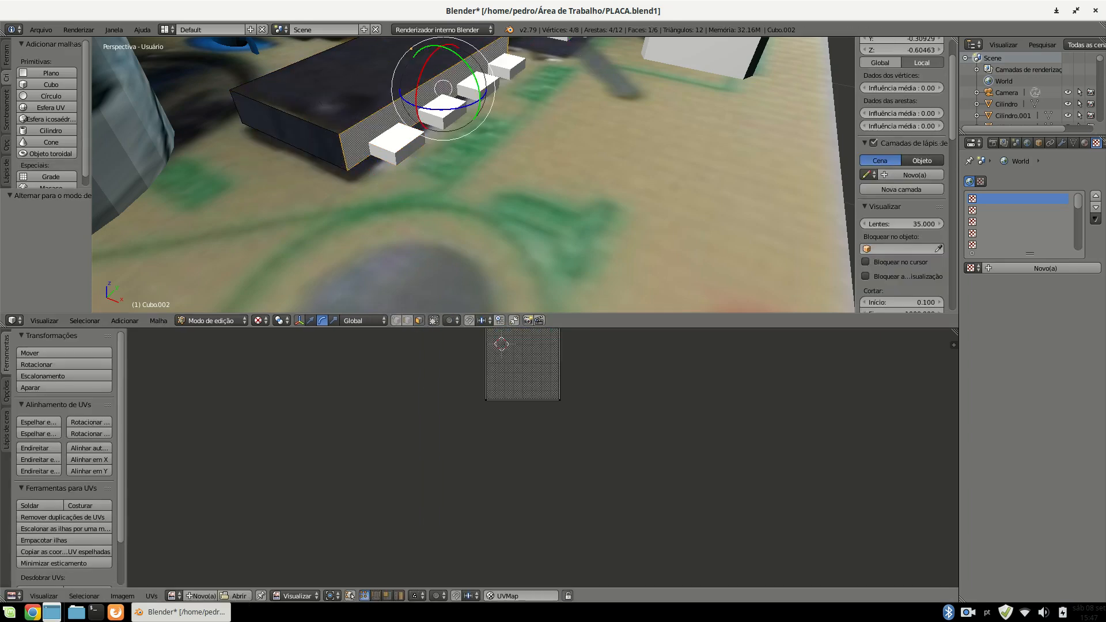
{"action": "left_click", "coordinate": [175, 596]}
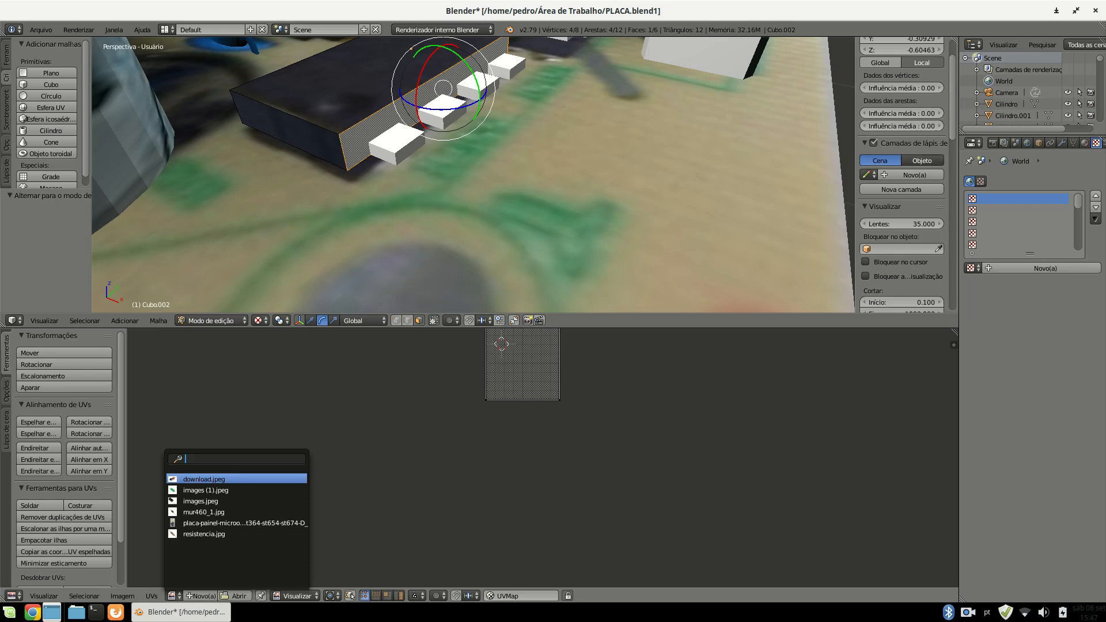
{"action": "left_click", "coordinate": [204, 534]}
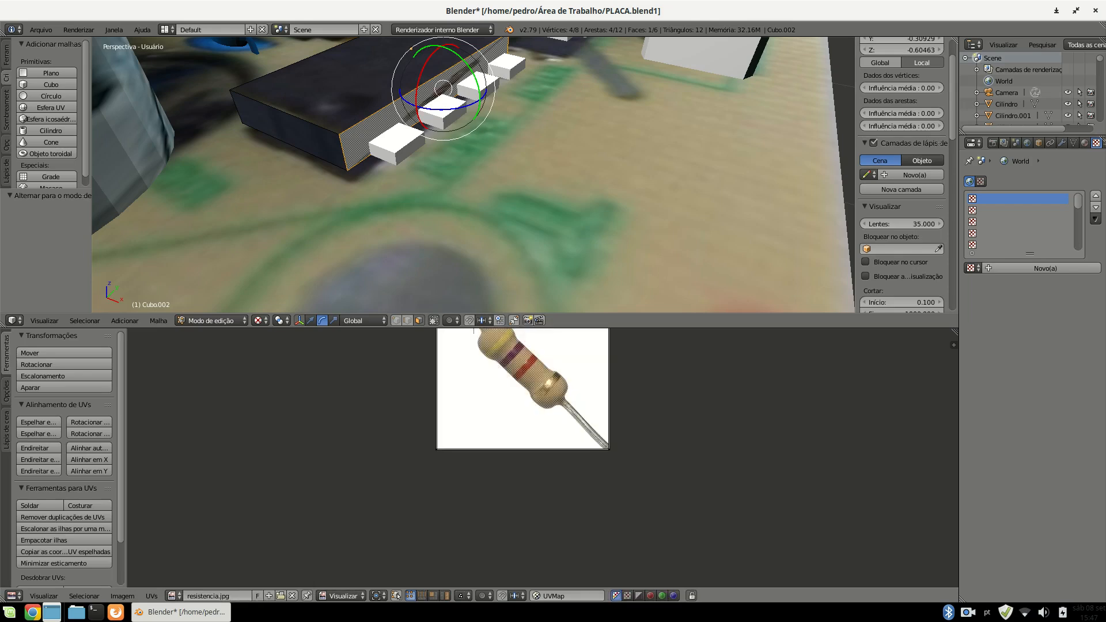
{"action": "left_click", "coordinate": [172, 596]}
{"action": "left_click", "coordinate": [230, 522]}
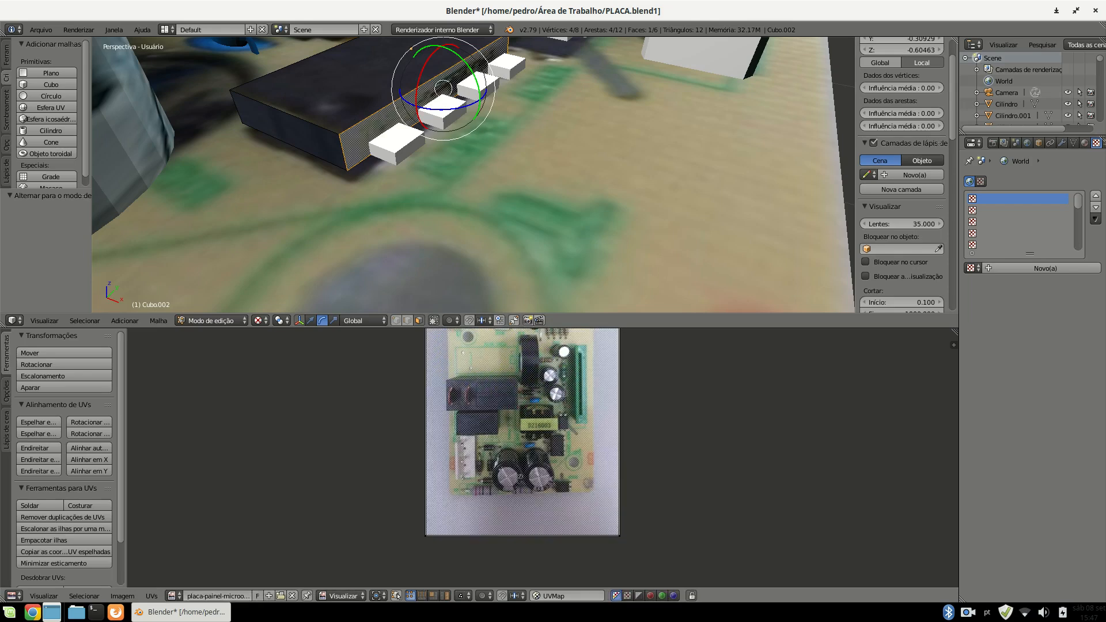
Scale the long side face's UVs to 0.033 and move them onto the dark area of the board photo.
{"action": "key", "text": "a"}
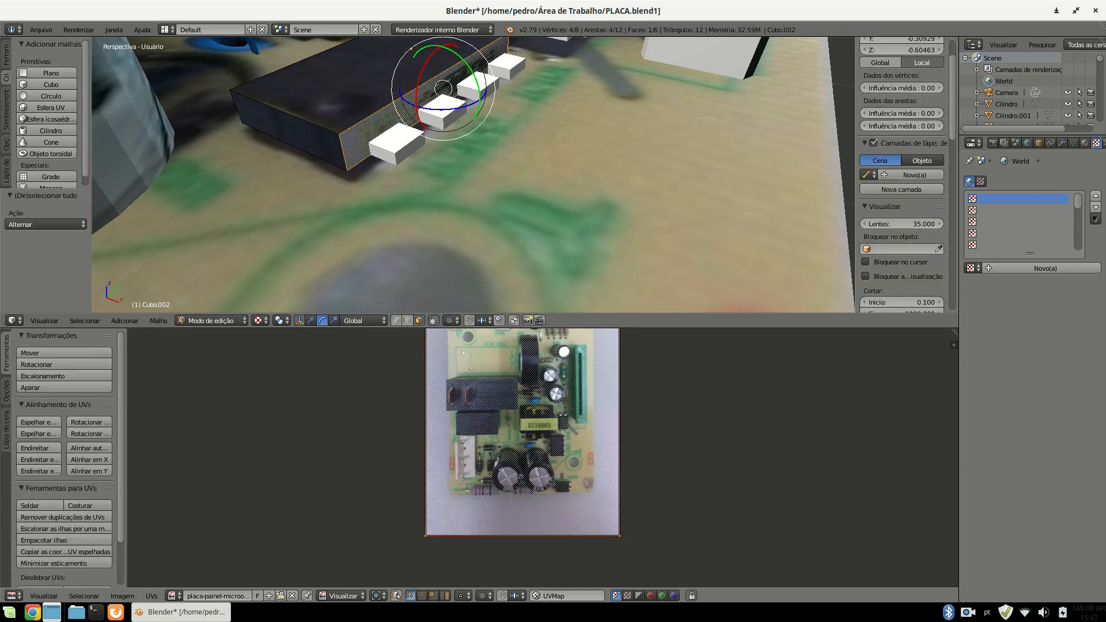
{"action": "key", "text": "s"}
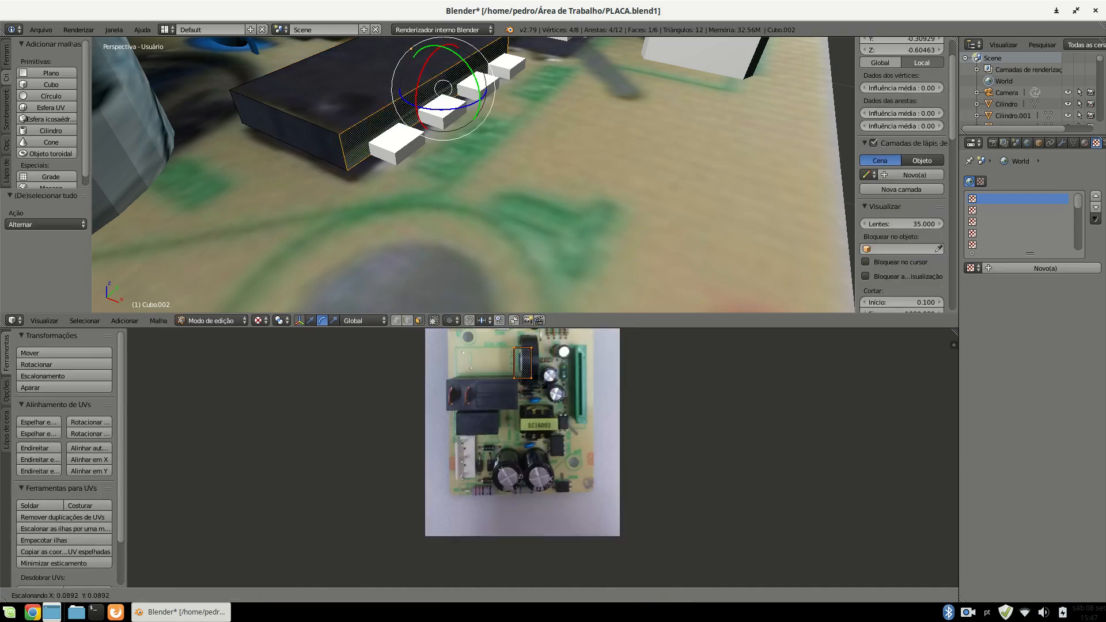
{"action": "left_click", "coordinate": [538, 383]}
{"action": "key", "text": "g"}
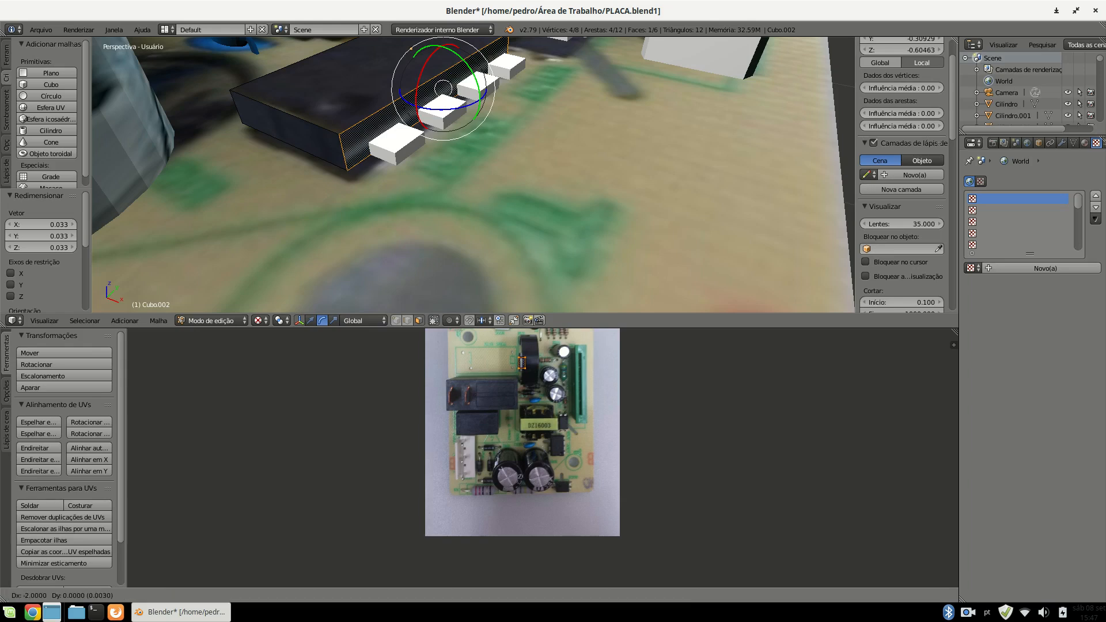
{"action": "left_click", "coordinate": [506, 412]}
{"action": "key", "text": "Tab"}
Assign the placa-painel board photo to the chip's opposite long side face, behind the pins facing the transformer.
{"action": "middle_click_drag", "start_coordinate": [455, 173], "coordinate": [680, 187]}
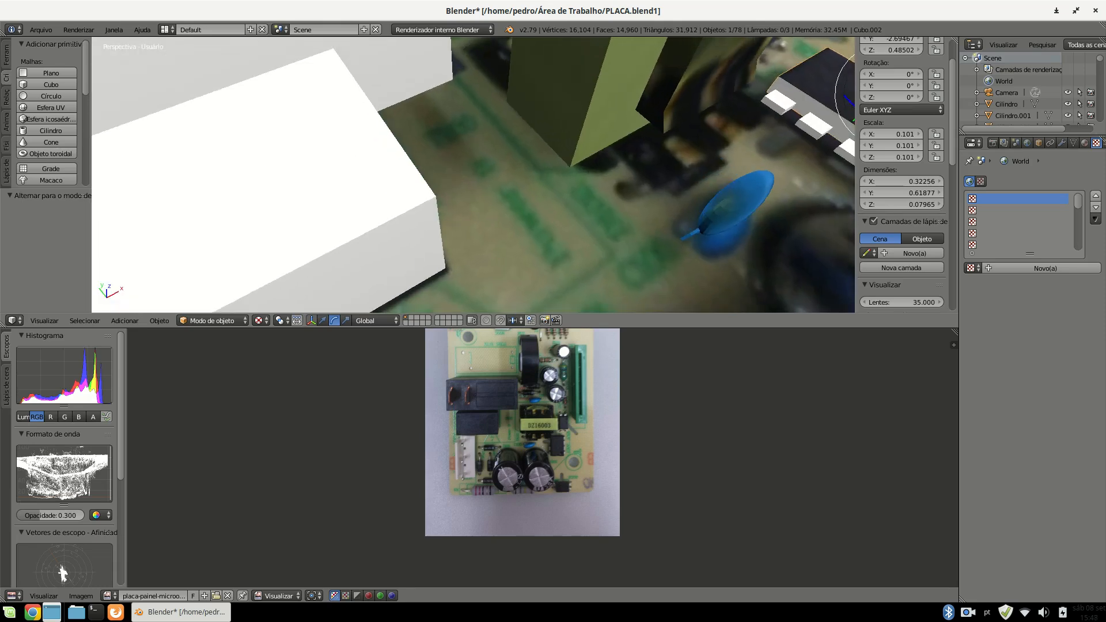
{"action": "right_click", "coordinate": [593, 236]}
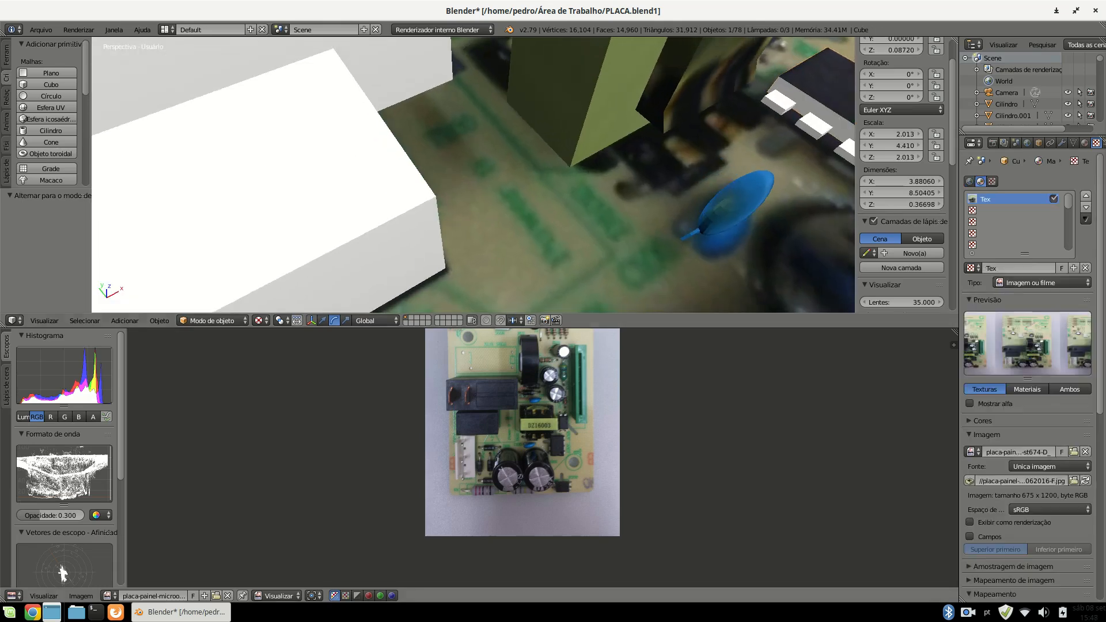
{"action": "scroll", "coordinate": [553, 207], "scroll_direction": "down", "scroll_amount": 7}
{"action": "scroll", "coordinate": [634, 231], "scroll_direction": "up", "scroll_amount": 10}
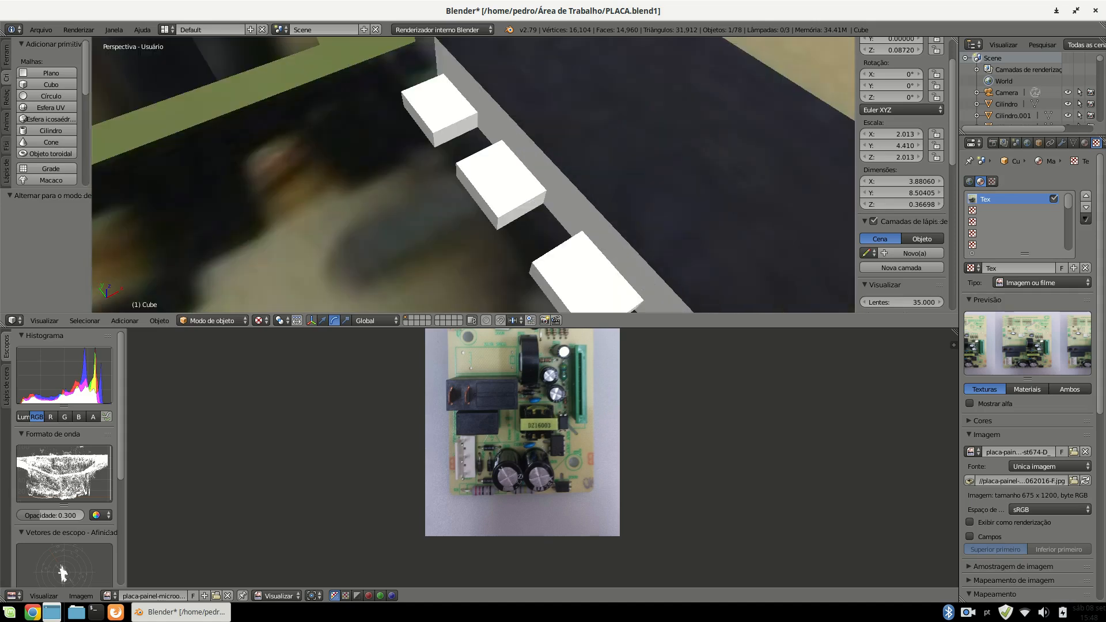
{"action": "right_click", "coordinate": [568, 201]}
{"action": "key", "text": "Tab"}
{"action": "right_click", "coordinate": [567, 202]}
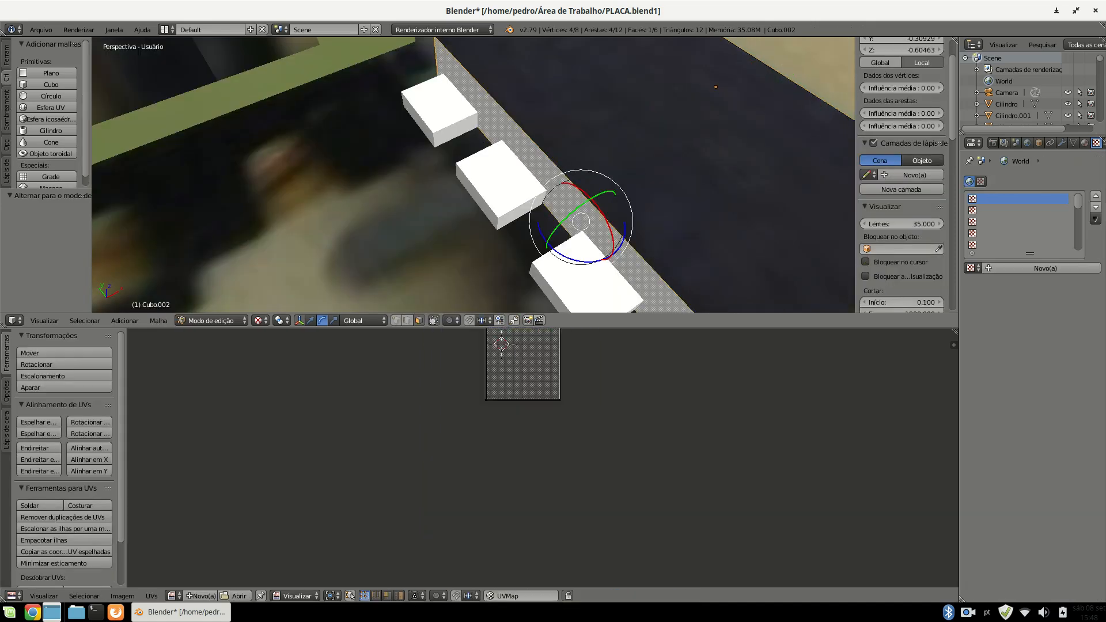
{"action": "left_click", "coordinate": [172, 596]}
{"action": "left_click", "coordinate": [244, 523]}
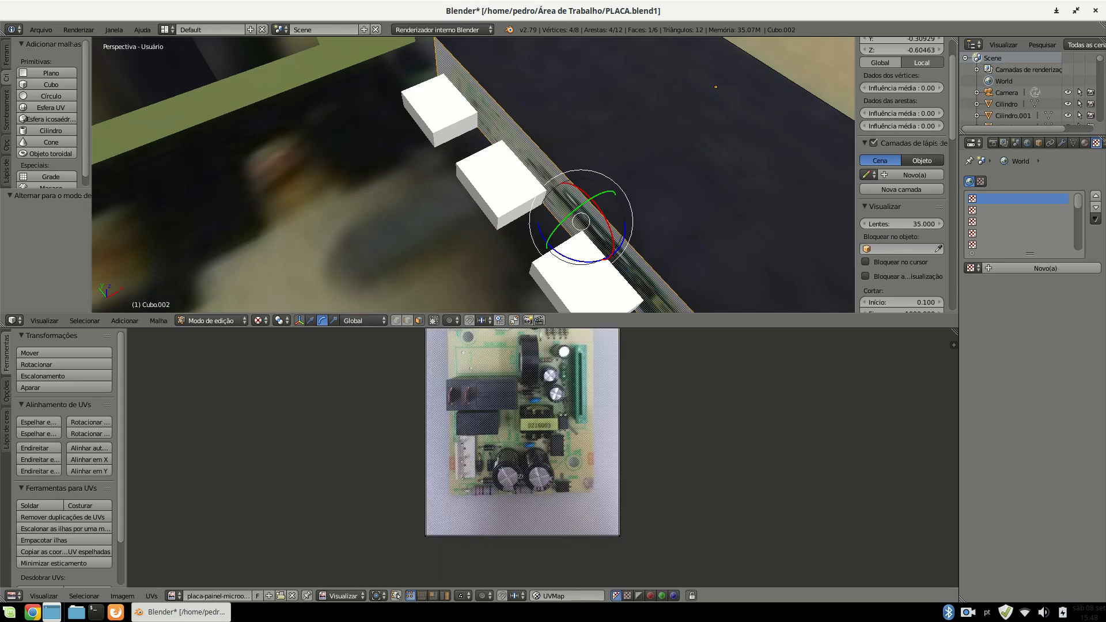
Shrink the transformer-side face's UVs and move them -0.107 along X and -0.145 along Y onto the photo's black block.
{"action": "key", "text": "a"}
{"action": "key", "text": "s"}
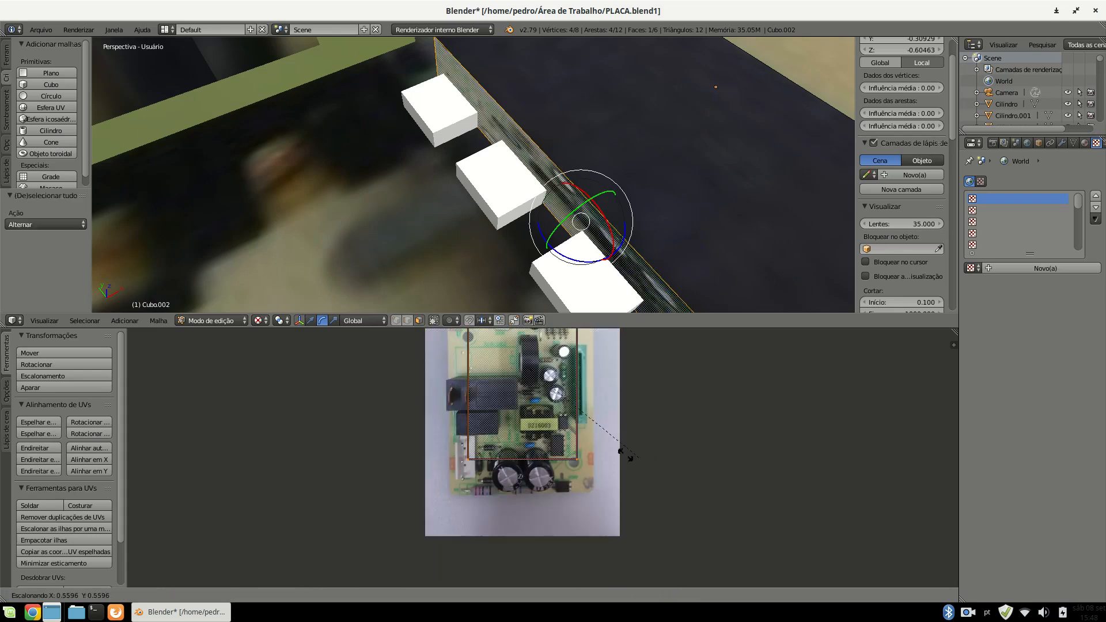
{"action": "left_click", "coordinate": [523, 364]}
{"action": "key", "text": "g"}
{"action": "left_click", "coordinate": [502, 392]}
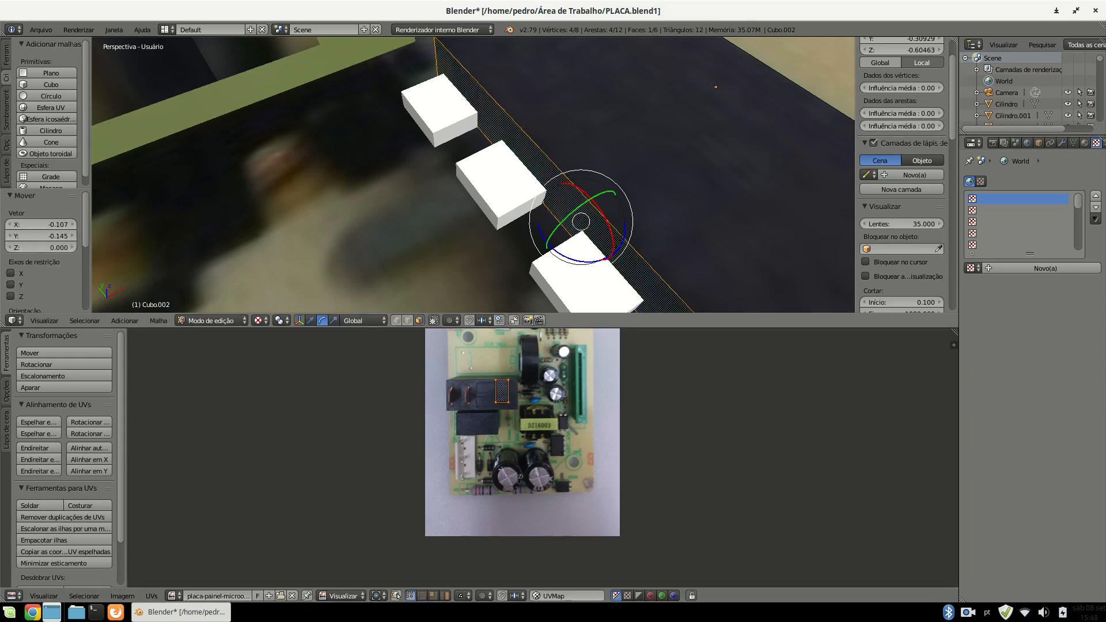
{"action": "key", "text": "Tab"}
Assign the placa-painel board photo to the chip's remaining narrow end face, next to the small white component.
{"action": "scroll", "coordinate": [569, 238], "scroll_direction": "down", "scroll_amount": 3}
{"action": "middle_click_drag", "start_coordinate": [568, 239], "coordinate": [511, 269]}
{"action": "middle_click_drag", "start_coordinate": [507, 75], "coordinate": [499, 283], "text": "shift"}
{"action": "middle_click_drag", "start_coordinate": [498, 282], "coordinate": [372, 293]}
{"action": "key", "text": "Tab"}
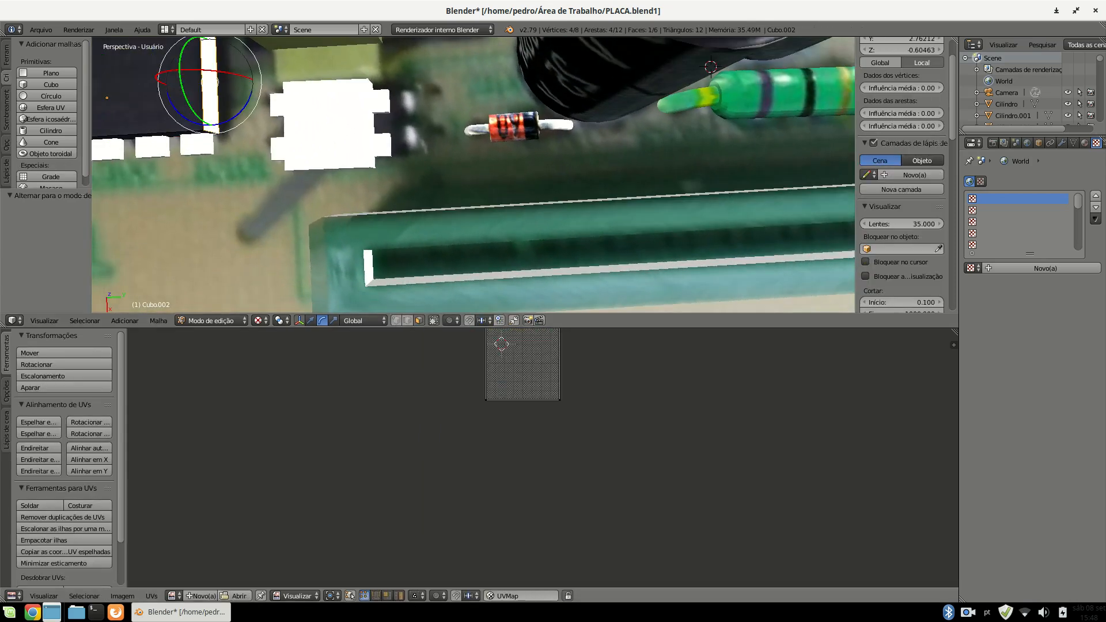
{"action": "left_click", "coordinate": [174, 596]}
{"action": "left_click", "coordinate": [242, 523]}
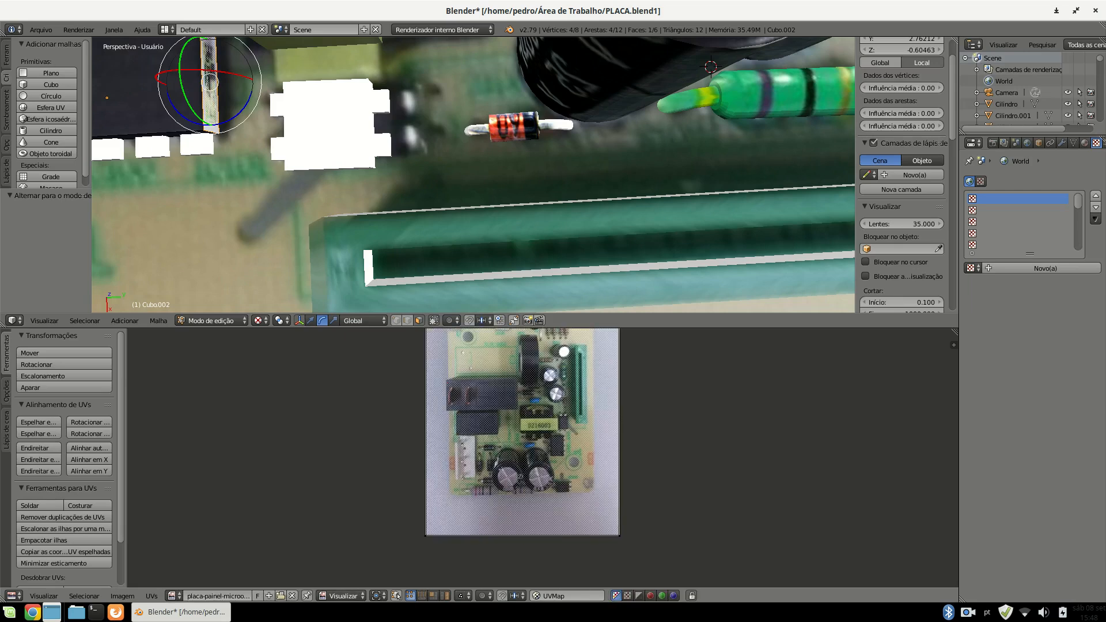
Scale the remaining end face's UV island to 0.072.
{"action": "key", "text": "a"}
{"action": "key", "text": "s"}
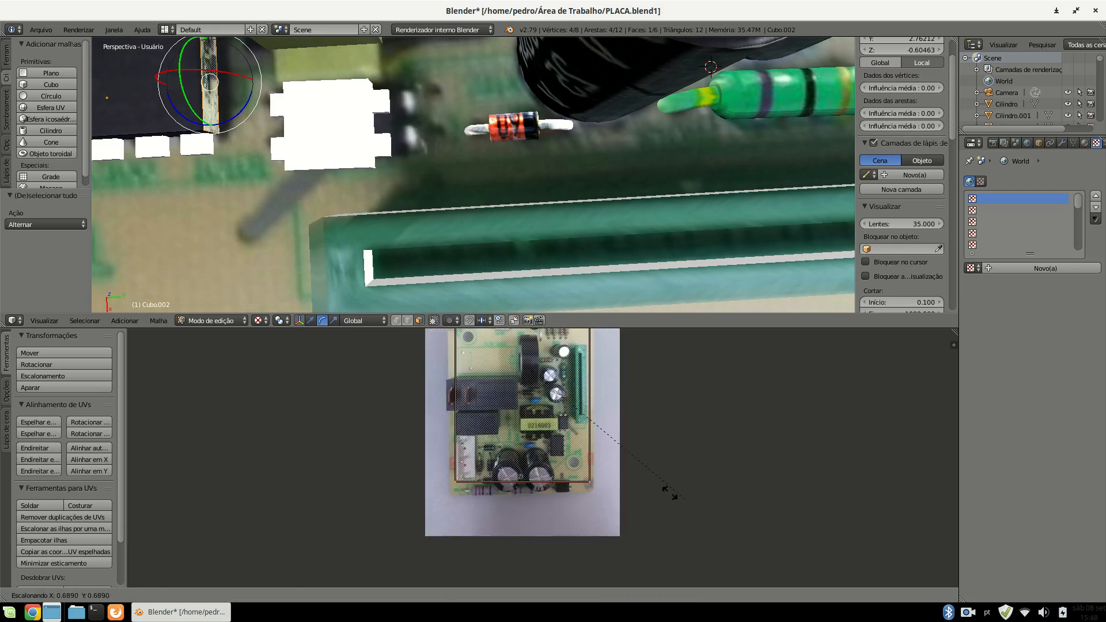
{"action": "key", "text": "Return"}
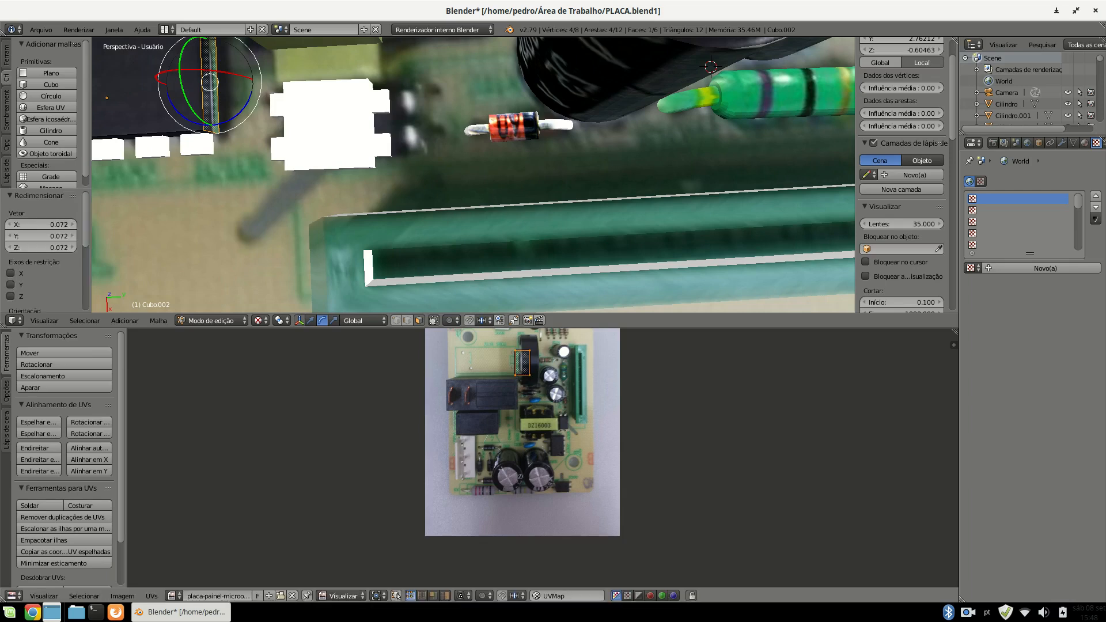
Move the remaining end face's UVs -0.086 along X and -0.139 along Y onto the photo's black block.
{"action": "key", "text": "g"}
{"action": "key", "text": "Return"}
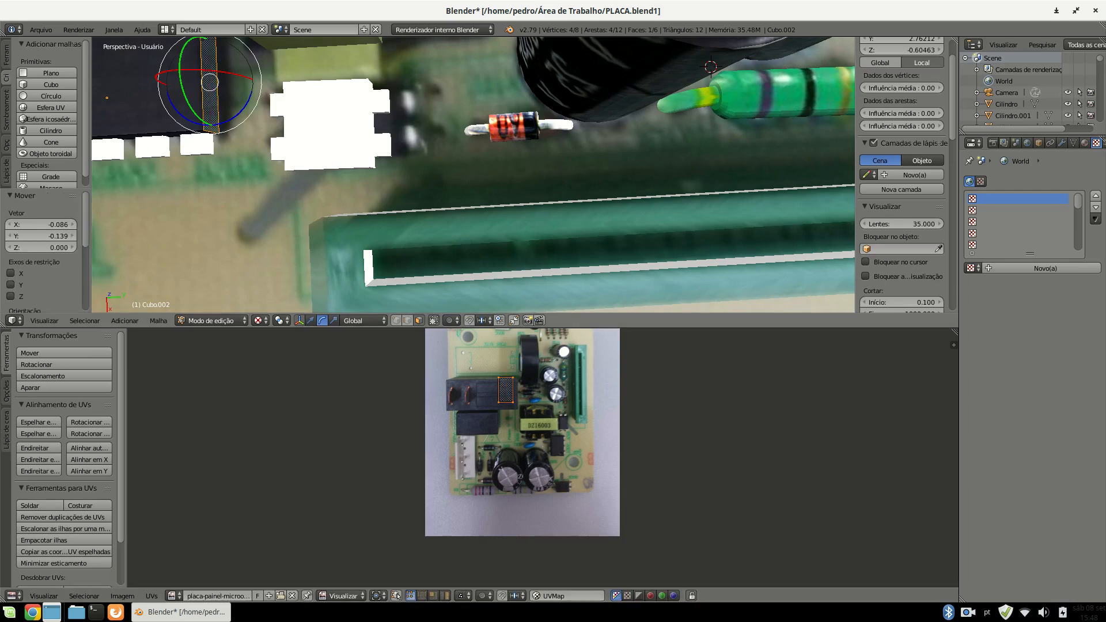
{"action": "key", "text": "Tab"}
Slope the chip's corner pin on the board-edge side by lowering its outer top edge 0.020 along Z.
{"action": "scroll", "coordinate": [473, 176], "scroll_direction": "down", "scroll_amount": 4}
{"action": "middle_click_drag", "start_coordinate": [472, 230], "coordinate": [613, 112]}
{"action": "scroll", "coordinate": [285, 239], "scroll_direction": "up", "scroll_amount": 10}
{"action": "scroll", "coordinate": [285, 239], "scroll_direction": "down", "scroll_amount": 5}
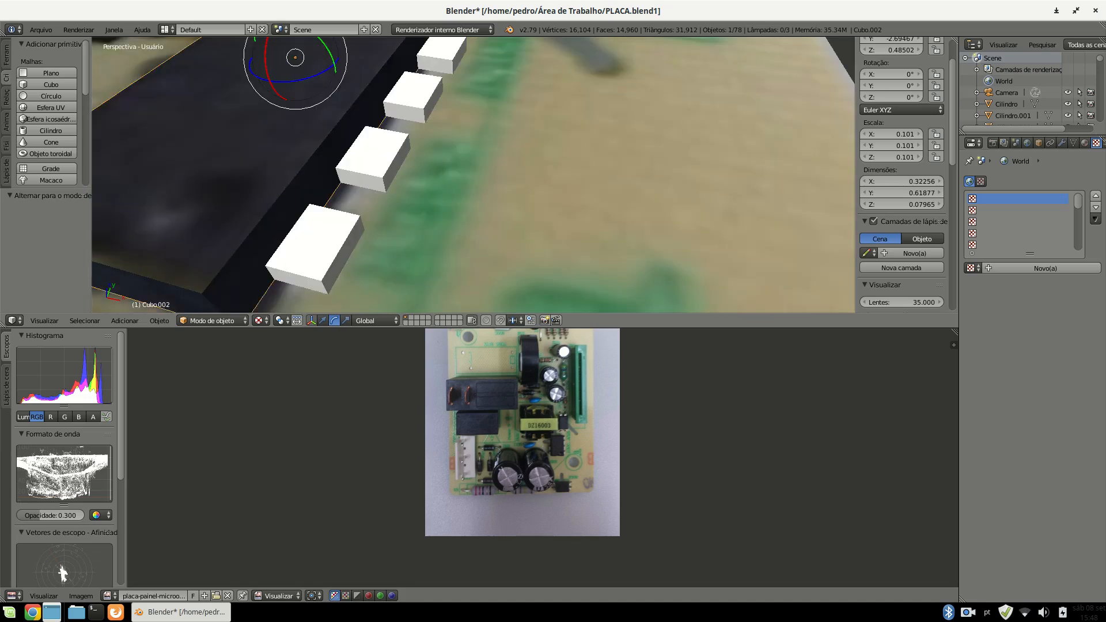
{"action": "middle_click_drag", "start_coordinate": [285, 239], "coordinate": [320, 233]}
{"action": "right_click", "coordinate": [475, 253]}
{"action": "right_click", "coordinate": [476, 254]}
{"action": "key", "text": "Tab"}
{"action": "scroll", "coordinate": [475, 254], "scroll_direction": "up", "scroll_amount": 5}
{"action": "scroll", "coordinate": [475, 253], "scroll_direction": "down", "scroll_amount": 5}
{"action": "middle_click_drag", "start_coordinate": [476, 254], "coordinate": [432, 259]}
{"action": "scroll", "coordinate": [433, 259], "scroll_direction": "up", "scroll_amount": 4}
{"action": "scroll", "coordinate": [433, 260], "scroll_direction": "down", "scroll_amount": 4}
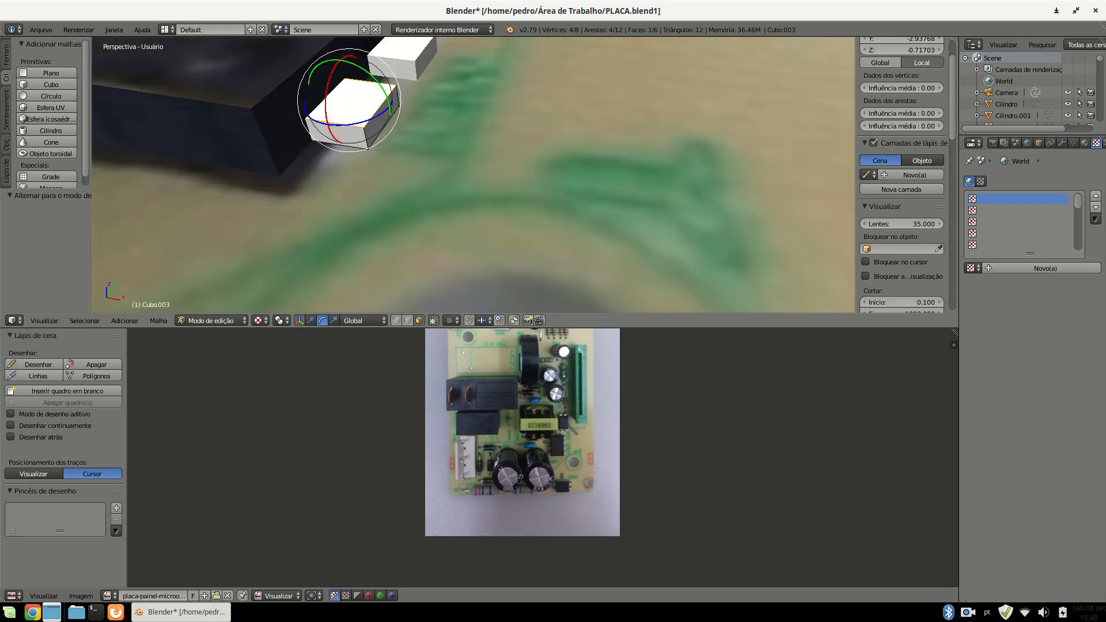
{"action": "key", "text": "Tab"}
{"action": "key", "text": "Tab"}
{"action": "right_click", "coordinate": [383, 116]}
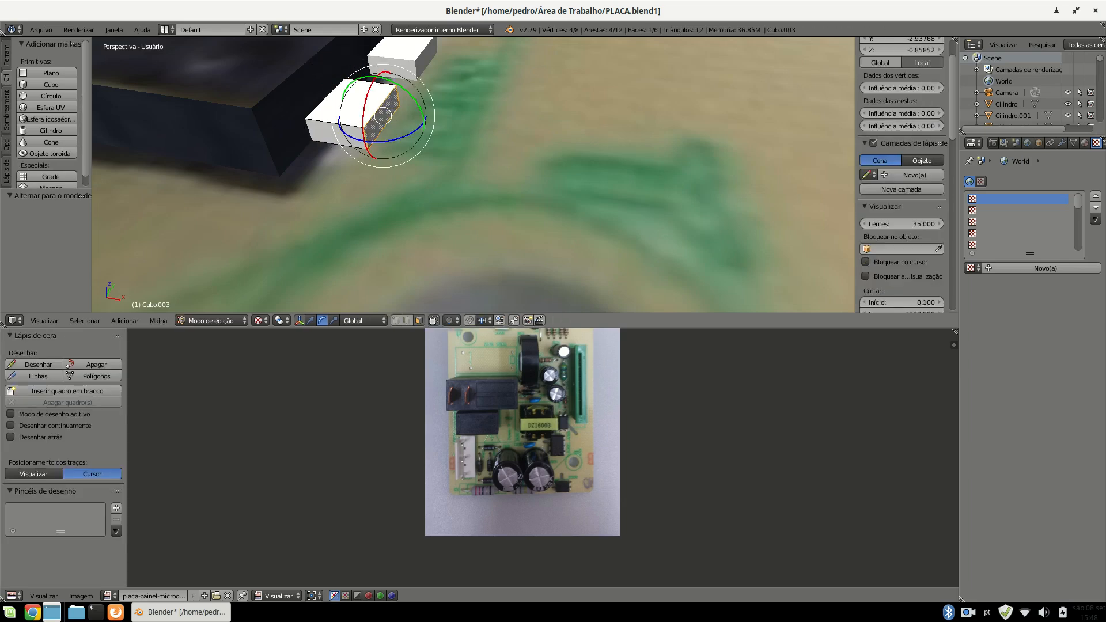
{"action": "right_click", "coordinate": [380, 106]}
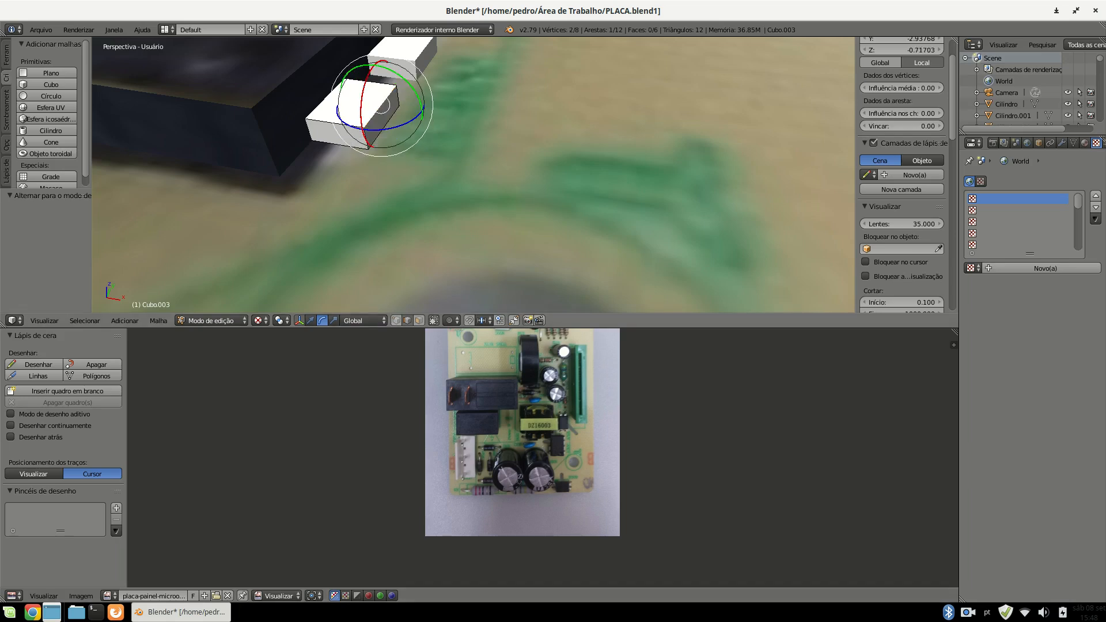
{"action": "left_click", "coordinate": [310, 320]}
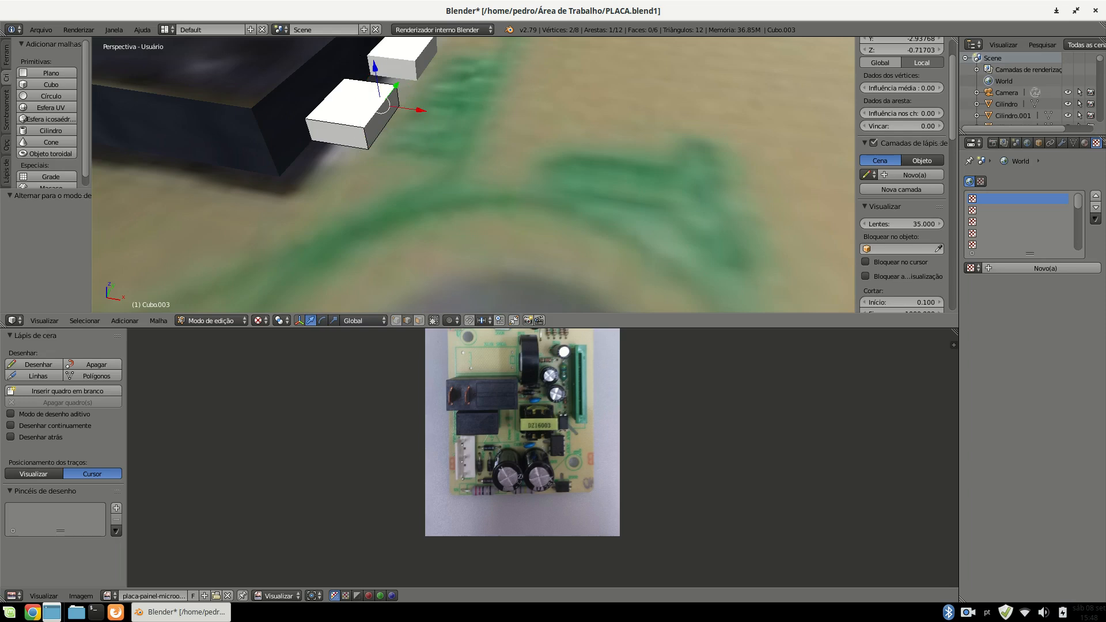
{"action": "left_click_drag", "start_coordinate": [375, 67], "coordinate": [378, 81]}
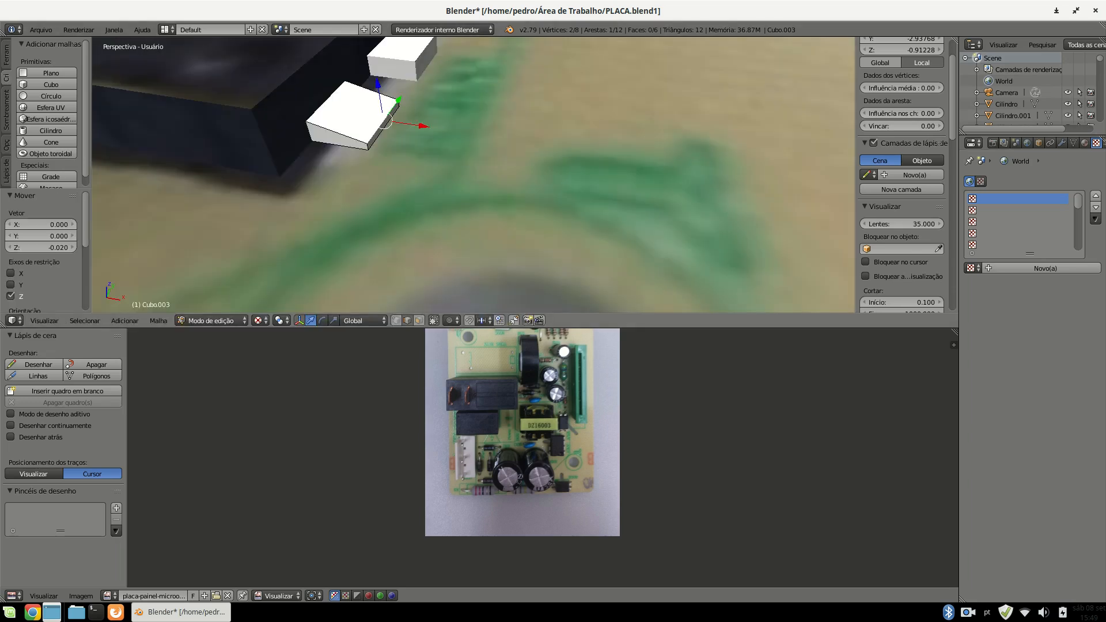
Delete the three unsloped pins in the same row as the sloped corner pin.
{"action": "scroll", "coordinate": [482, 110], "scroll_direction": "down", "scroll_amount": 4}
{"action": "scroll", "coordinate": [473, 176], "scroll_direction": "down", "scroll_amount": 4}
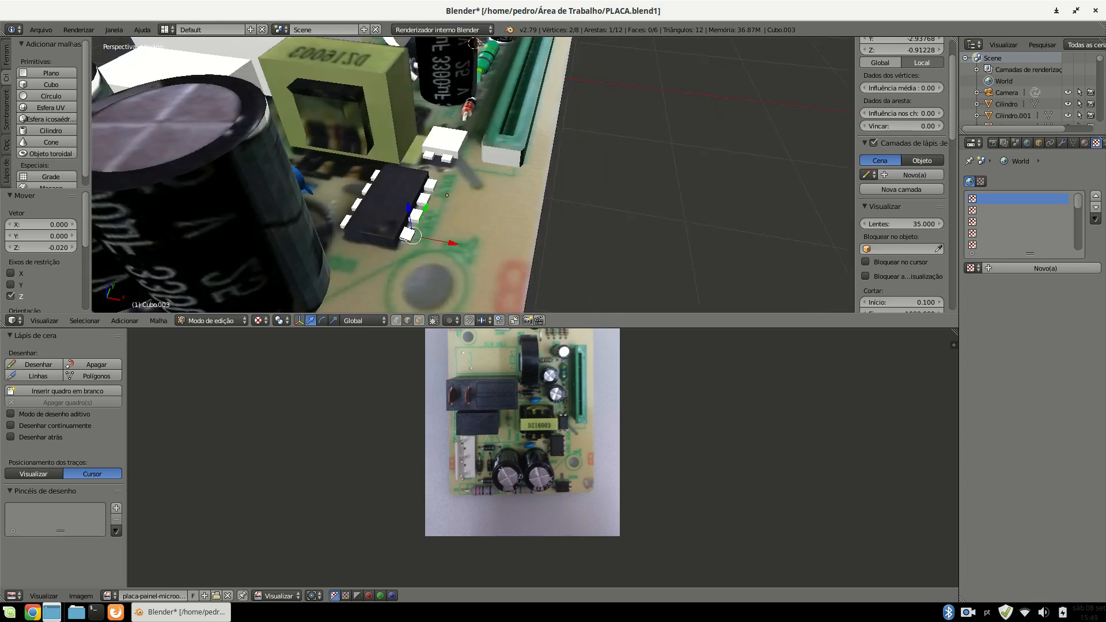
{"action": "middle_click_drag", "start_coordinate": [473, 176], "coordinate": [473, 189]}
{"action": "scroll", "coordinate": [473, 189], "scroll_direction": "up", "scroll_amount": 4}
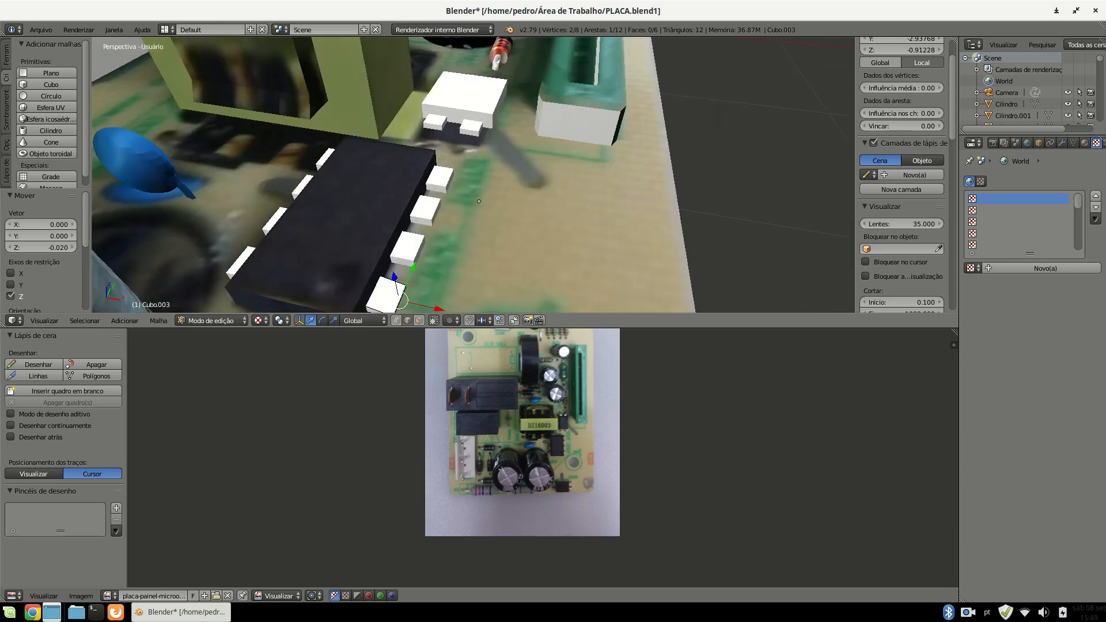
{"action": "key", "text": "Tab"}
{"action": "right_click", "coordinate": [408, 249]}
{"action": "key", "text": "x"}
{"action": "key", "text": "Return"}
{"action": "right_click", "coordinate": [425, 210]}
{"action": "key", "text": "x"}
{"action": "key", "text": "Return"}
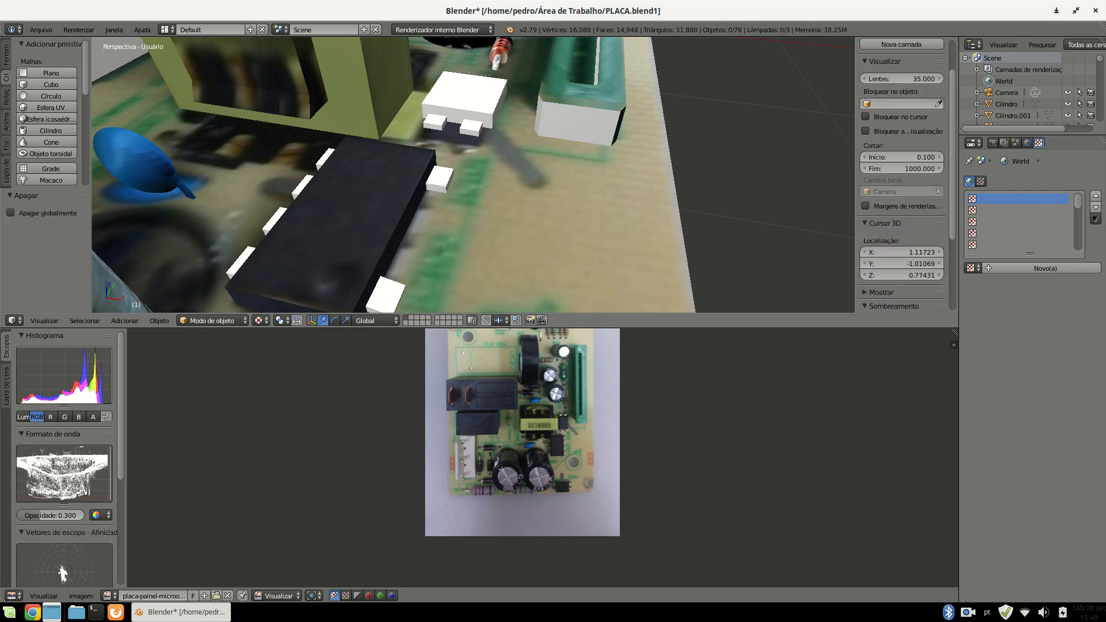
{"action": "right_click", "coordinate": [439, 179]}
{"action": "key", "text": "x"}
{"action": "key", "text": "Return"}
Duplicate the sloped corner pin three times along Y, with successive offsets of 0.137, 0.158 and 0.159.
{"action": "right_click", "coordinate": [387, 295]}
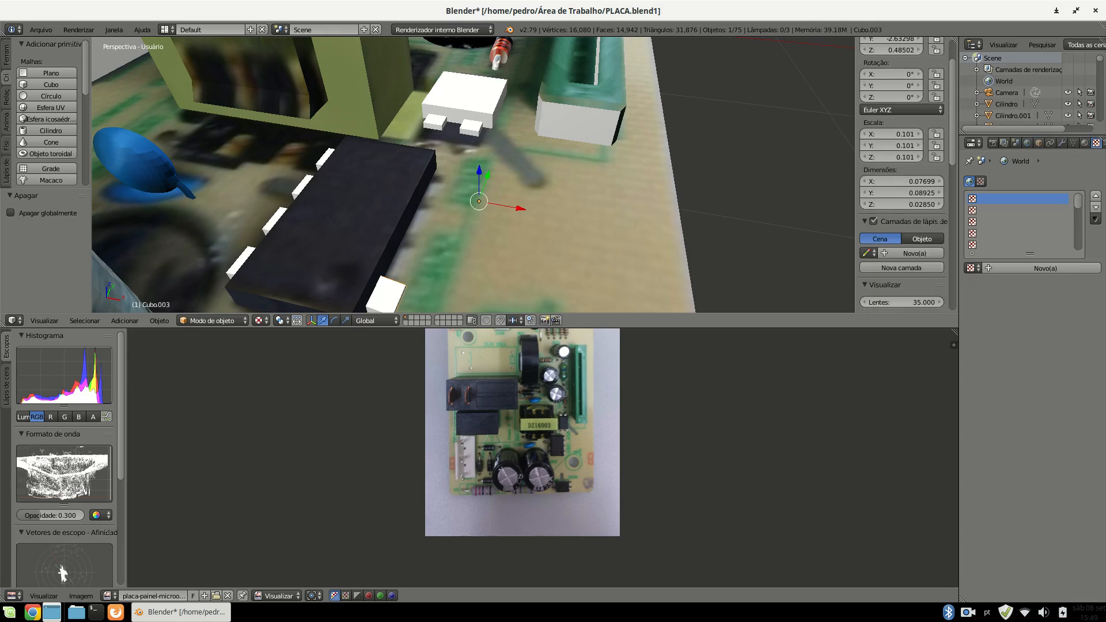
{"action": "key", "text": "shift+d"}
{"action": "key", "text": "x"}
{"action": "key", "text": "y"}
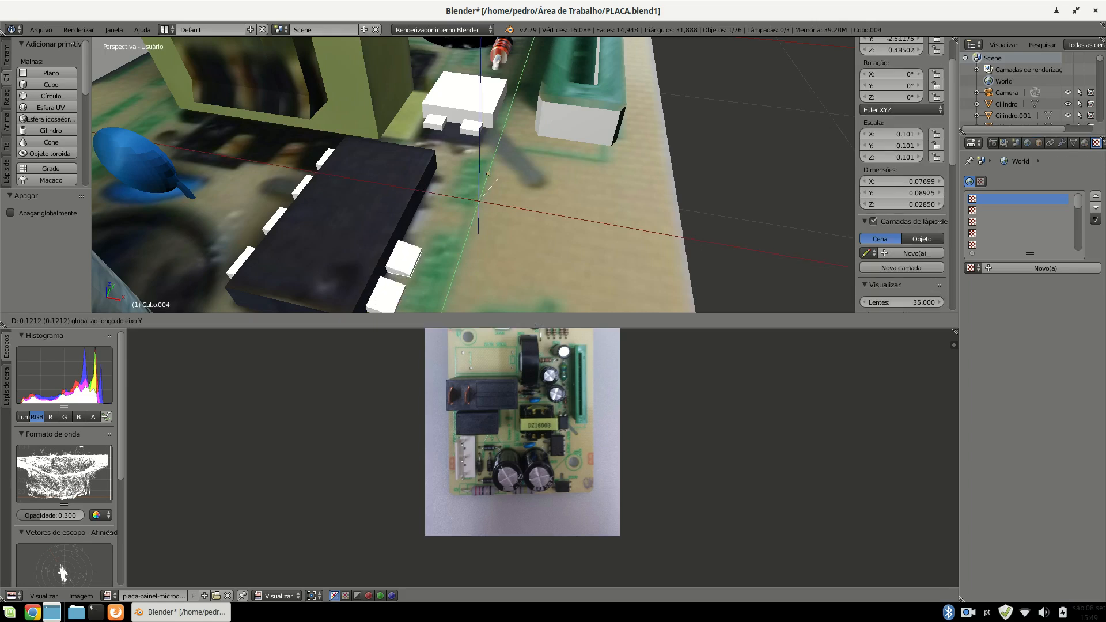
{"action": "middle_click_drag", "start_coordinate": [498, 177], "coordinate": [500, 173]}
{"action": "left_click", "coordinate": [500, 173]}
{"action": "key", "text": "shift+d"}
{"action": "key", "text": "y"}
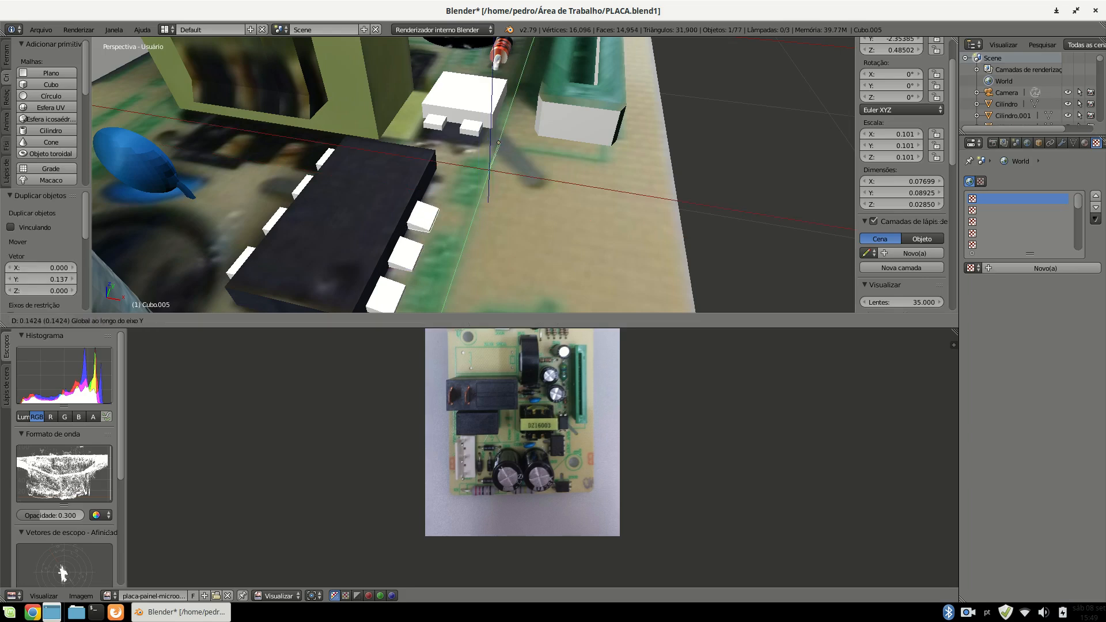
{"action": "key", "text": "Return"}
{"action": "key", "text": "shift+d"}
{"action": "key", "text": "y"}
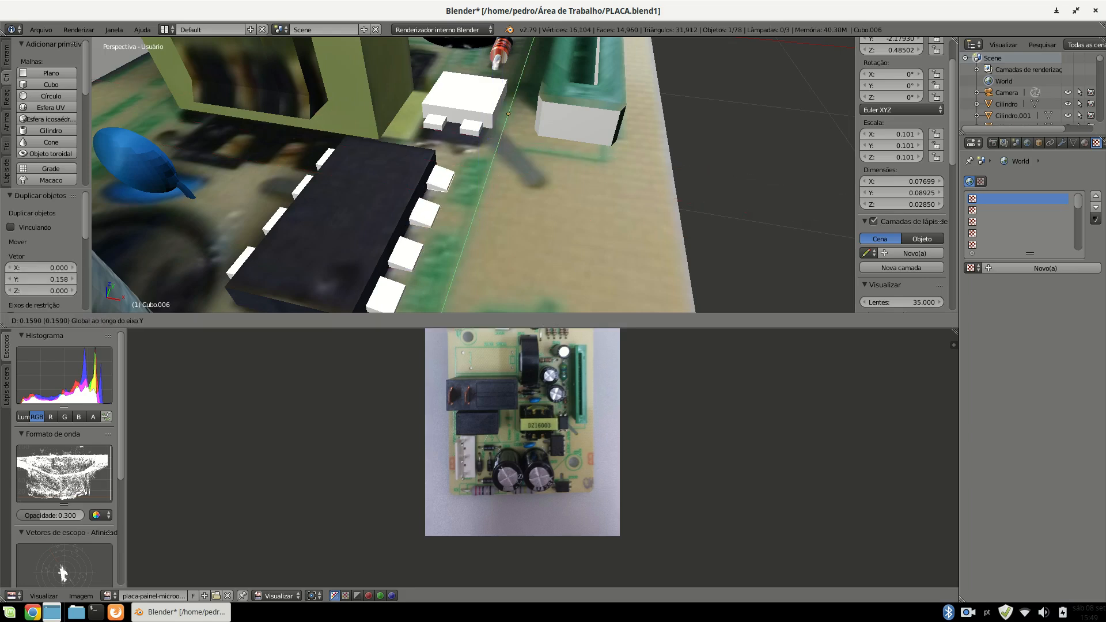
{"action": "key", "text": "Return"}
Unwrap the corner pin's sloped top face with Smart UV Project at a 66 angle limit and assign it the placa-painel board photo.
{"action": "right_click", "coordinate": [387, 295]}
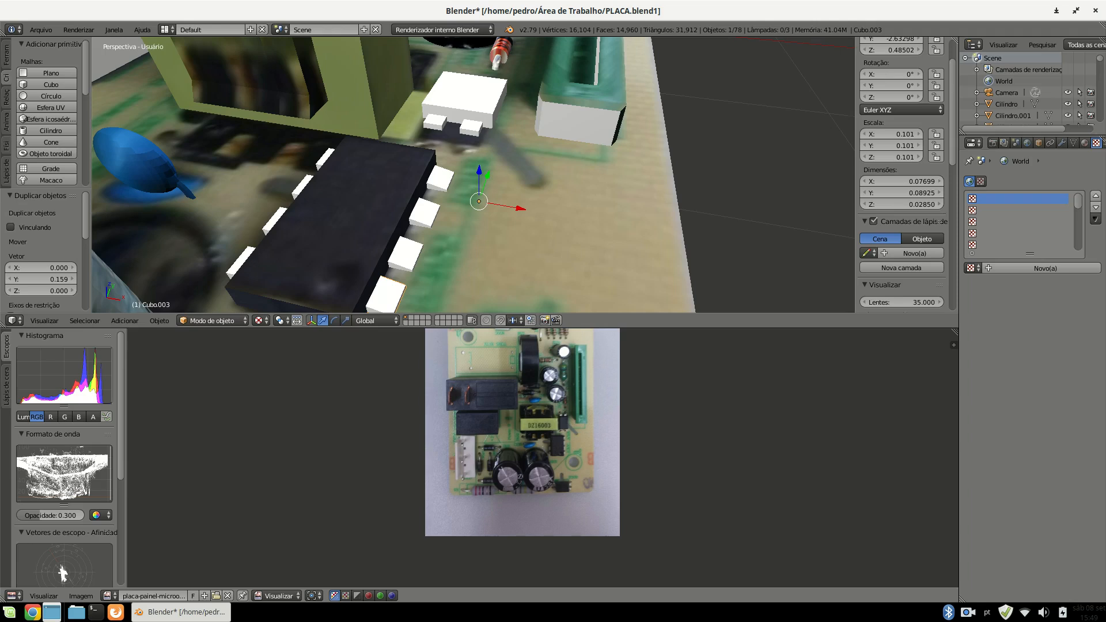
{"action": "key", "text": "u"}
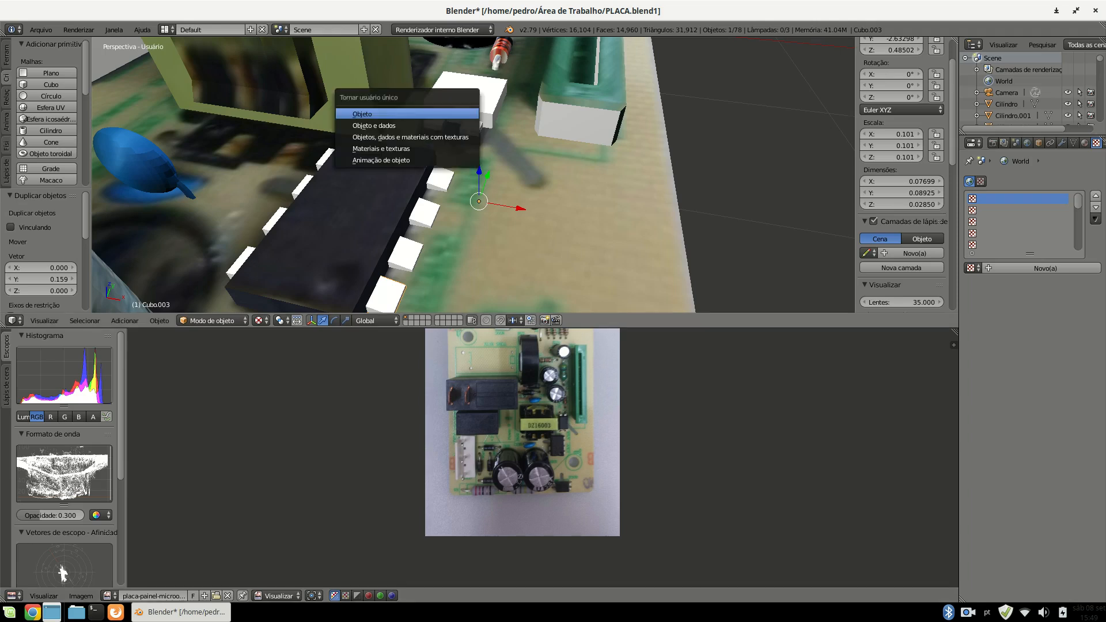
{"action": "left_click", "coordinate": [583, 196]}
{"action": "key", "text": "Tab"}
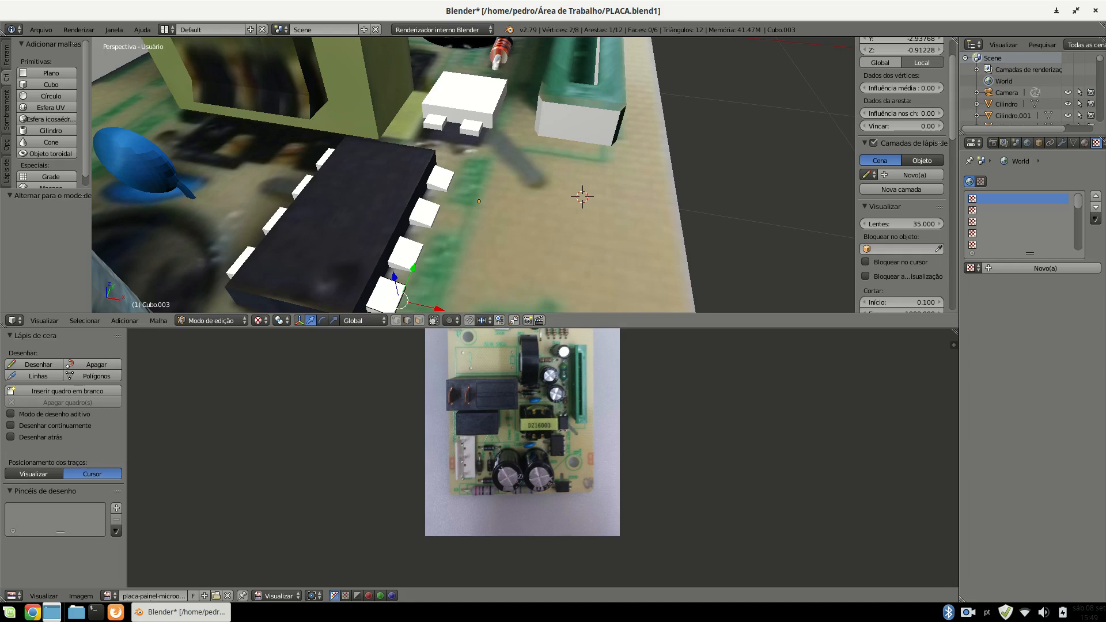
{"action": "key", "text": "u"}
{"action": "key", "text": "Escape"}
{"action": "left_click", "coordinate": [440, 309]}
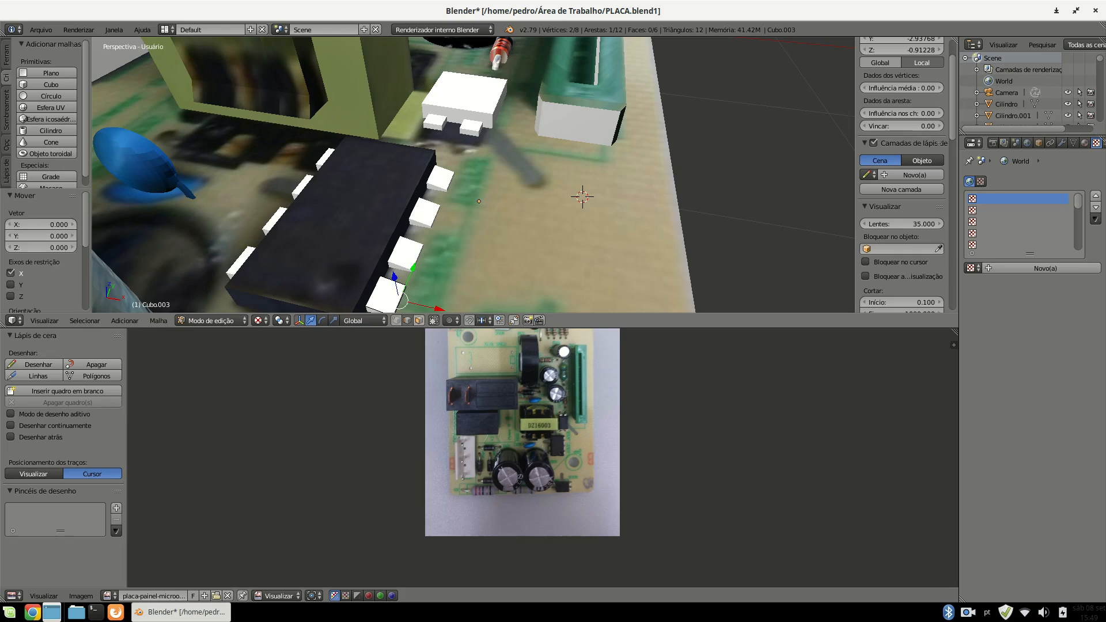
{"action": "key", "text": "a"}
{"action": "right_click", "coordinate": [386, 296]}
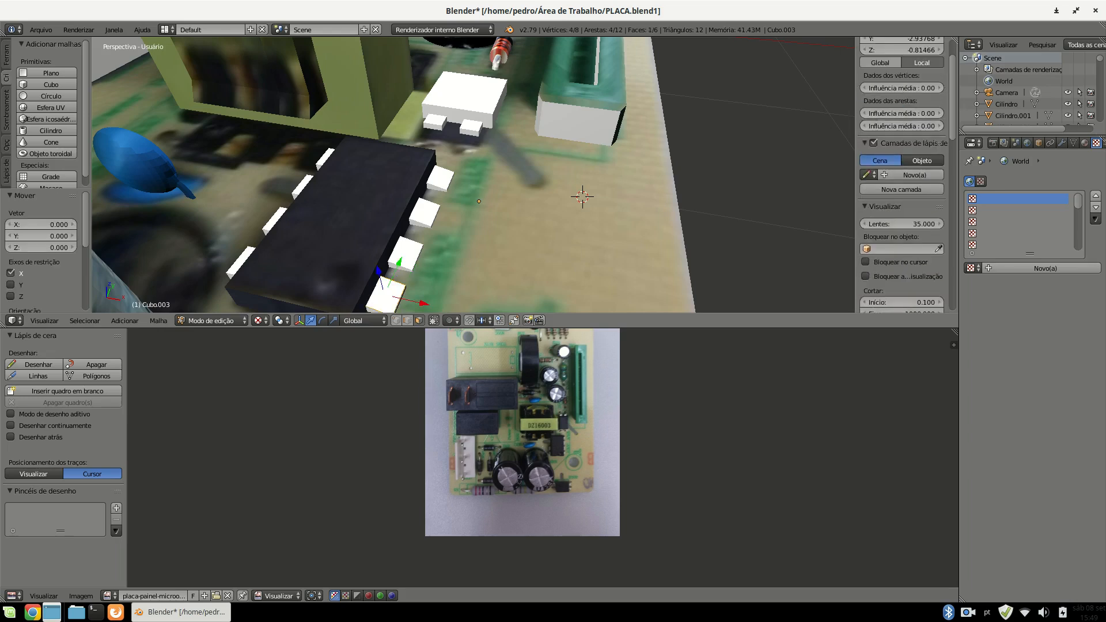
{"action": "key", "text": "u"}
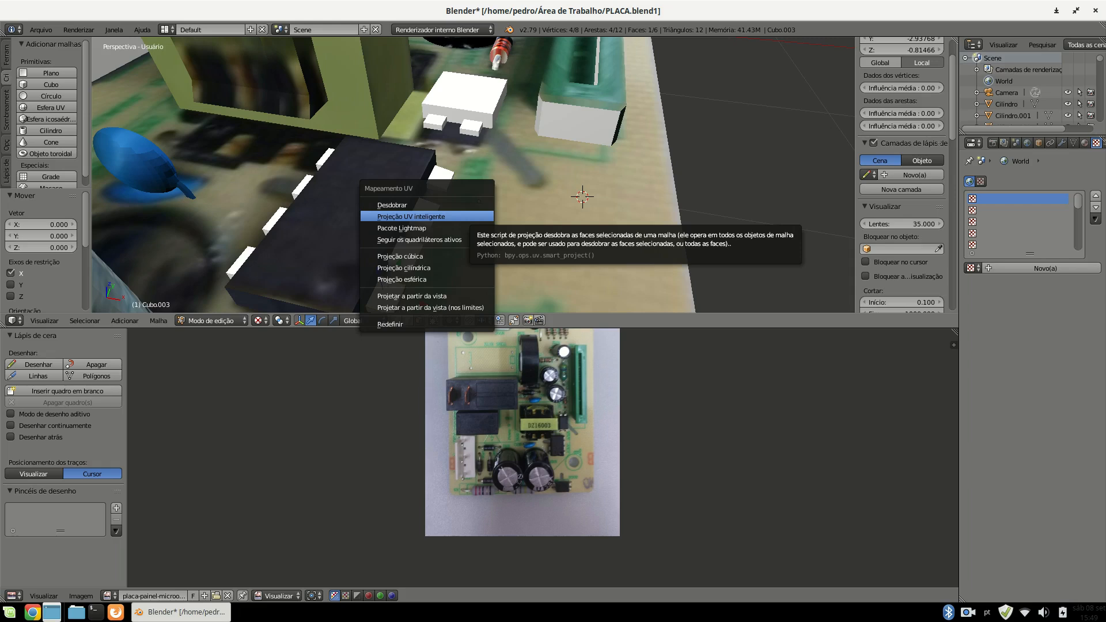
{"action": "left_click", "coordinate": [467, 217]}
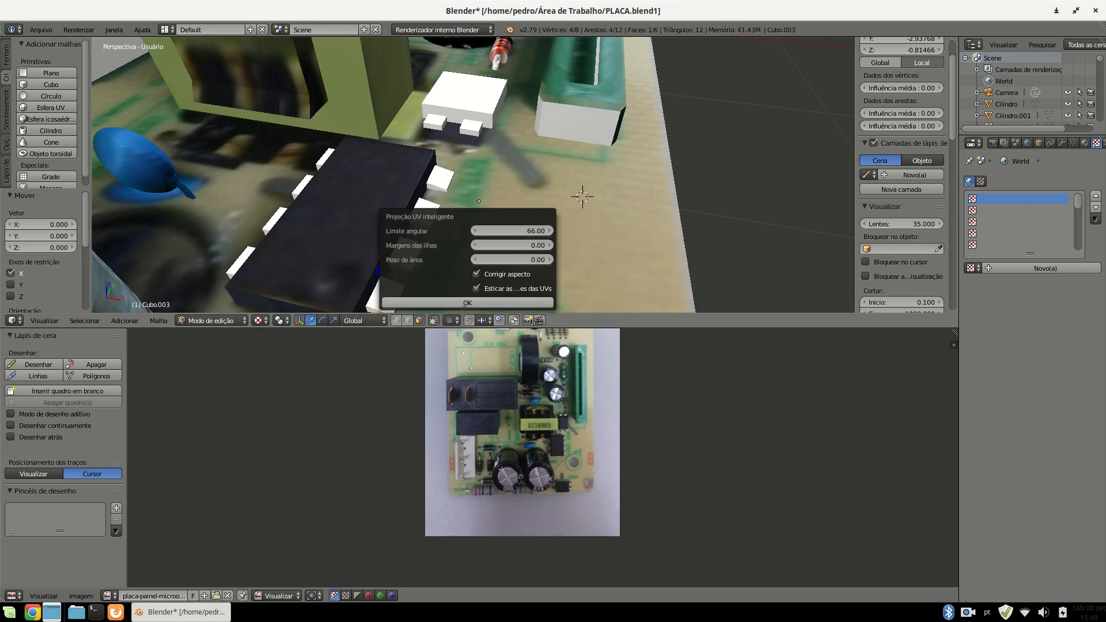
{"action": "left_click", "coordinate": [467, 303]}
{"action": "left_click", "coordinate": [172, 595]}
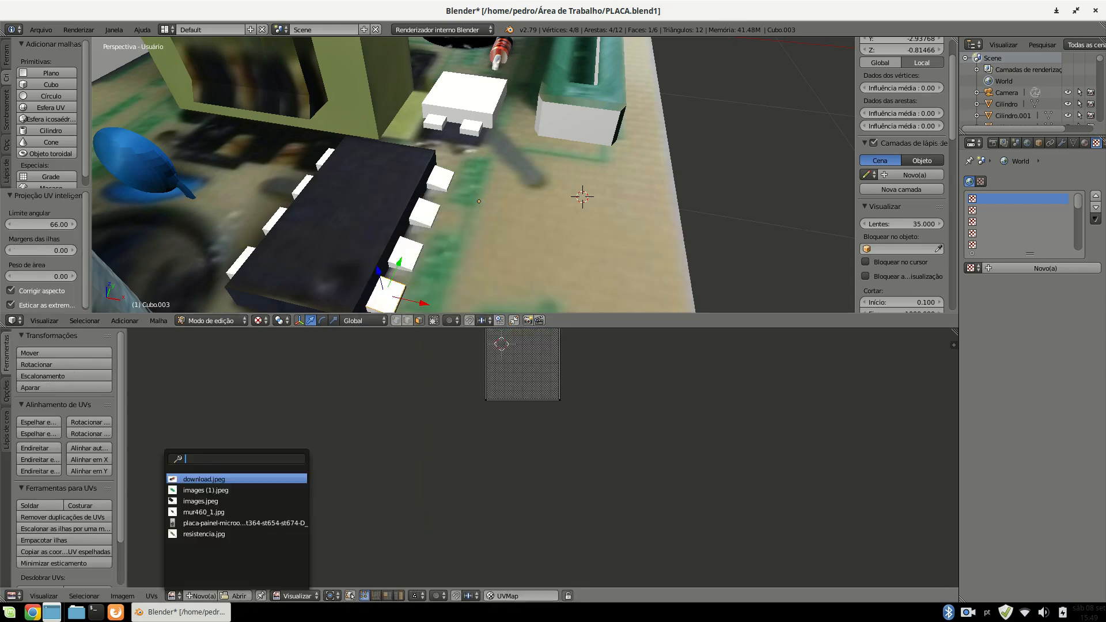
{"action": "left_click", "coordinate": [242, 523]}
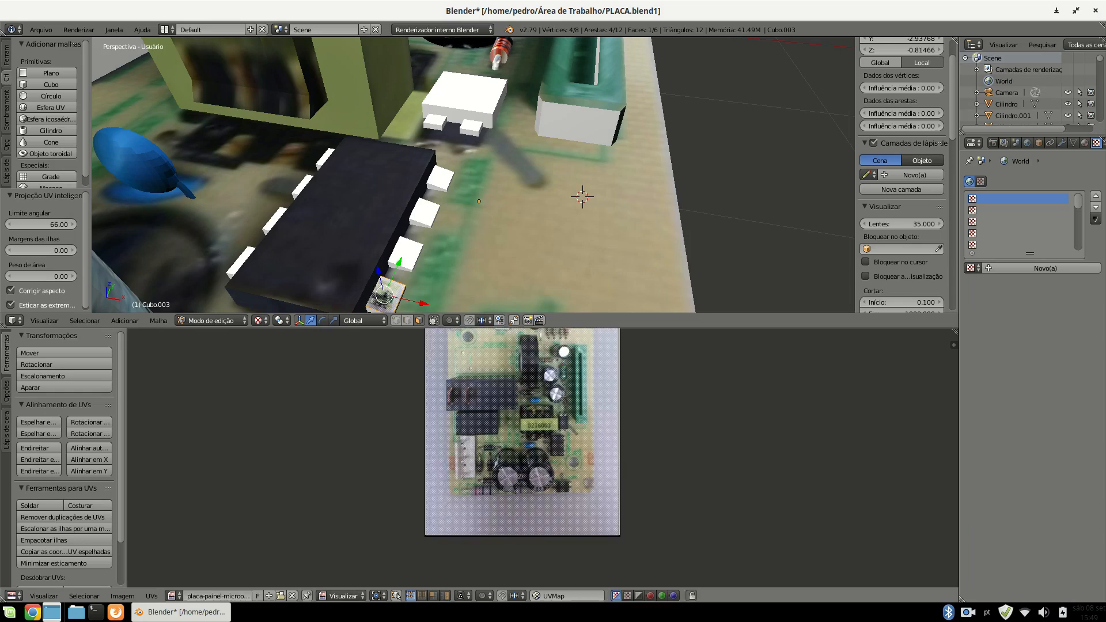
Scale the pin face's UVs to 0.090 and move them 0.098 along X and -0.575 along Y onto the large capacitor's silver top.
{"action": "key", "text": "a"}
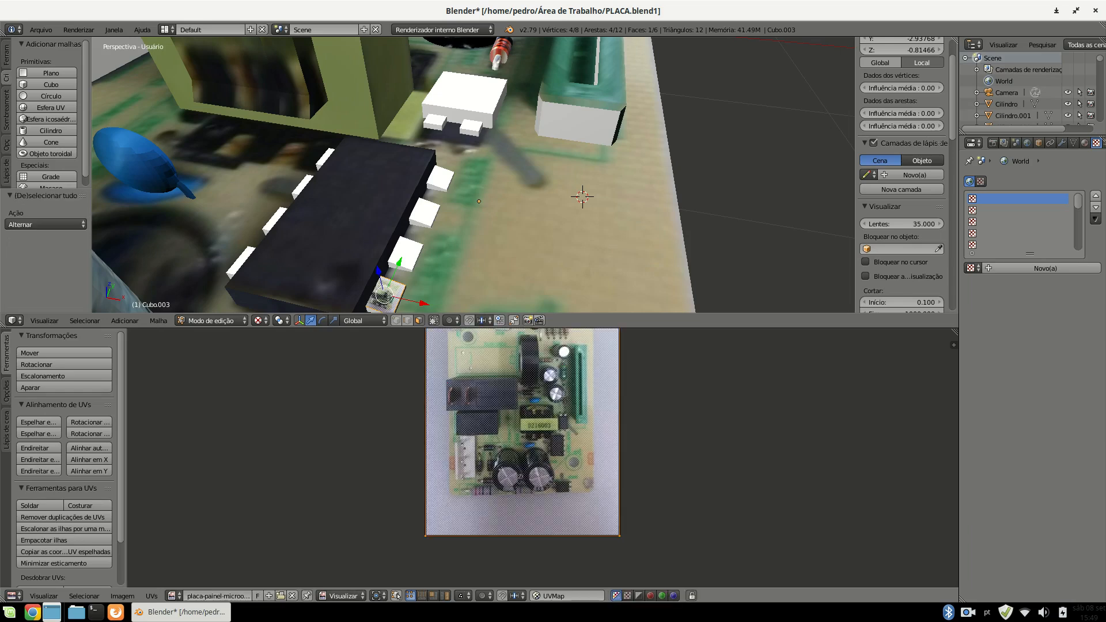
{"action": "key", "text": "s"}
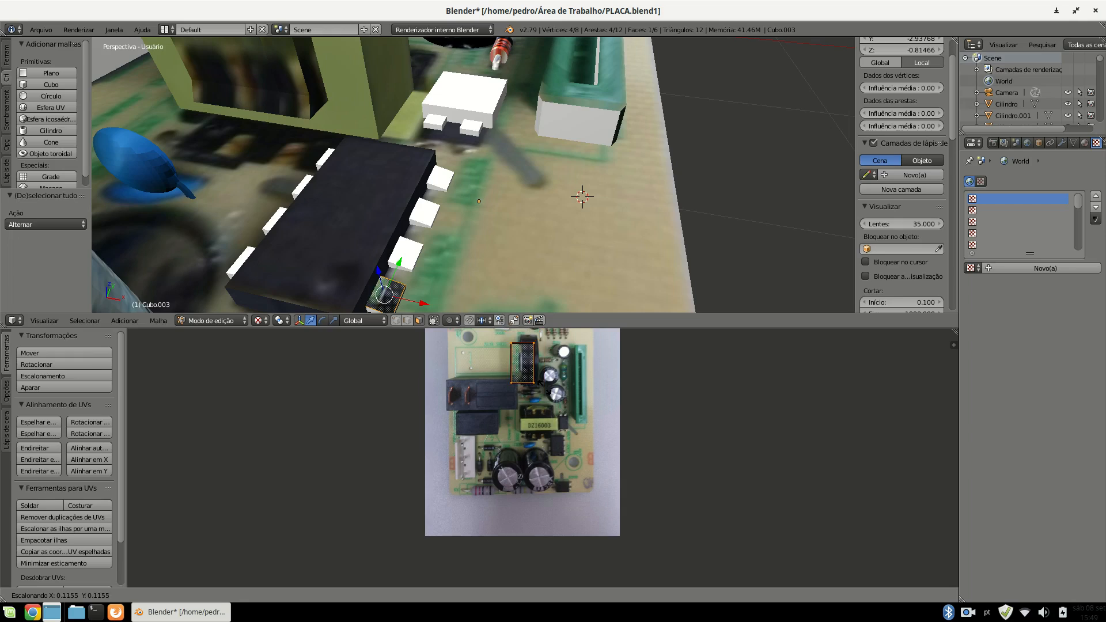
{"action": "left_click", "coordinate": [540, 378]}
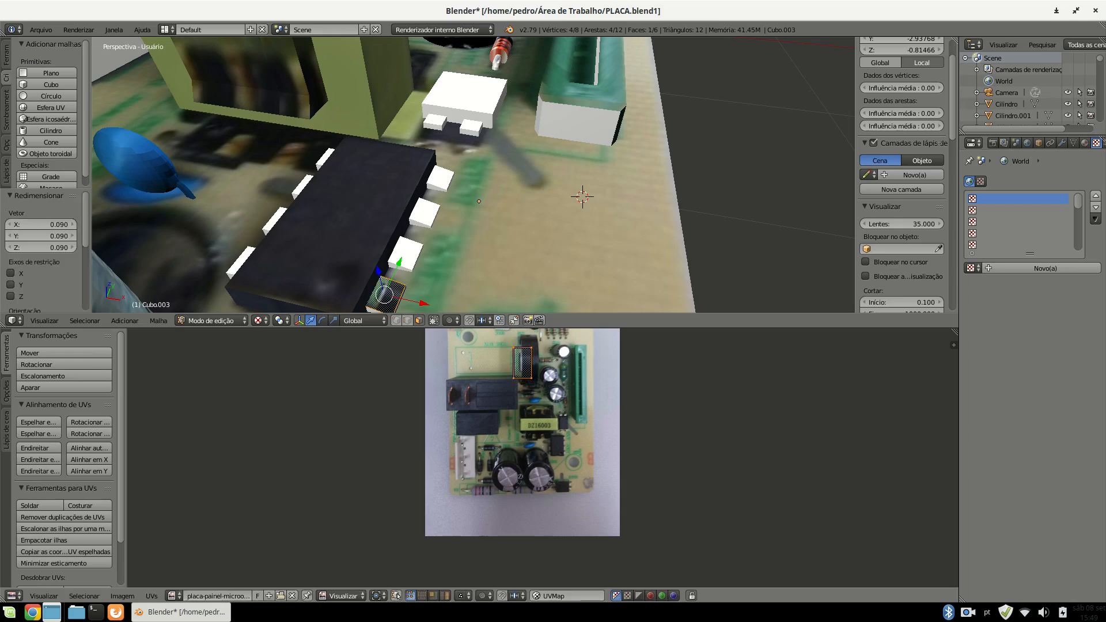
{"action": "key", "text": "g"}
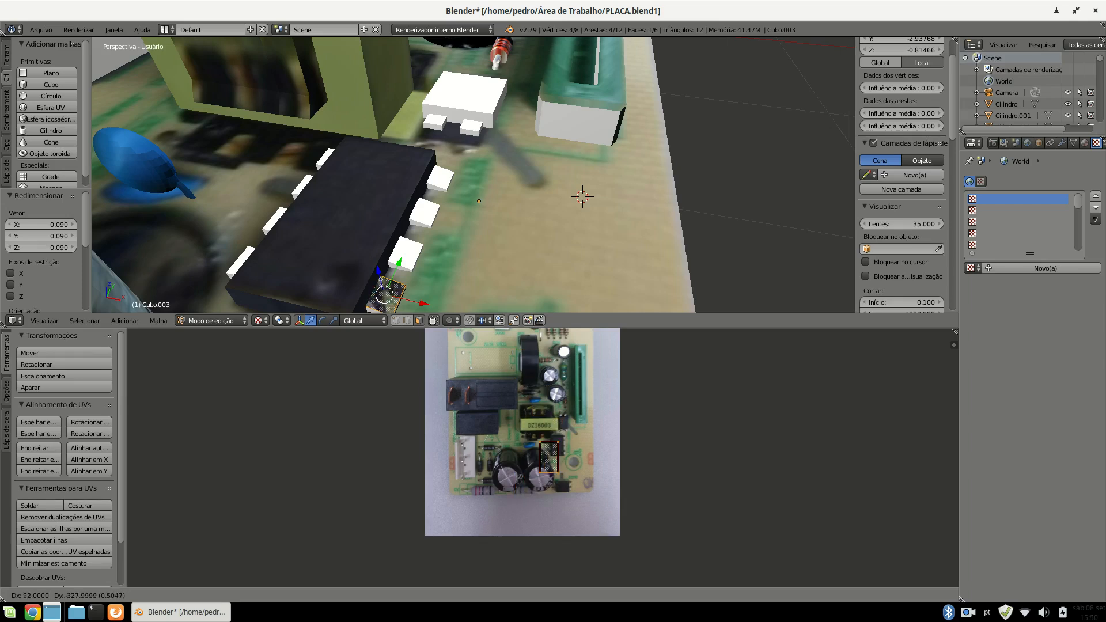
{"action": "left_click", "coordinate": [544, 479]}
{"action": "scroll", "coordinate": [544, 479], "scroll_direction": "up", "scroll_amount": 7}
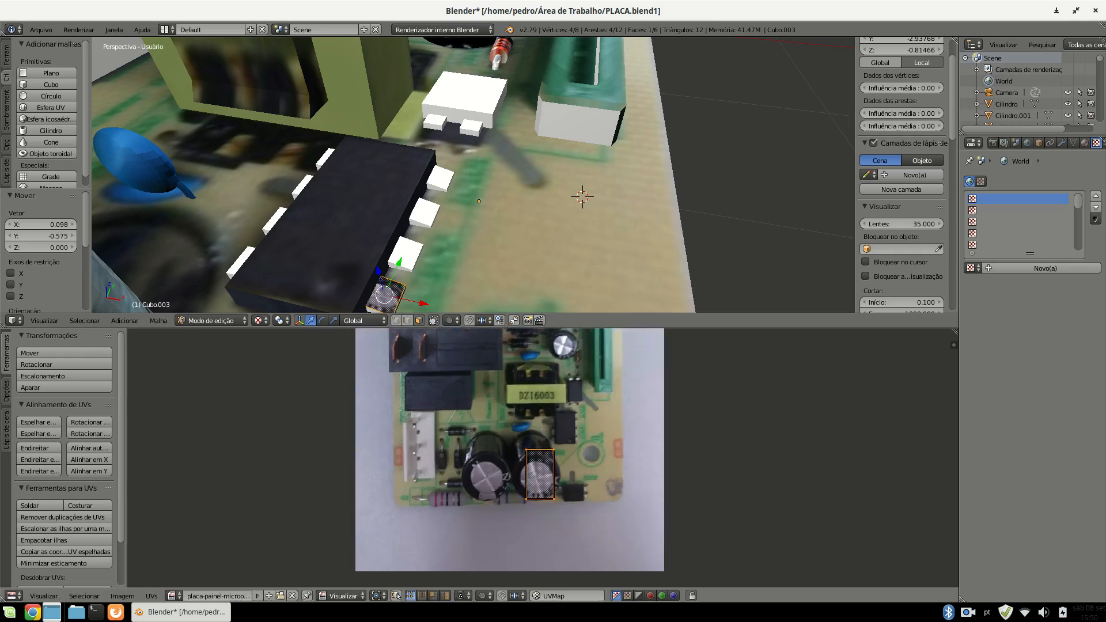
Shrink the pin face's UVs by a further 0.254 and move them 0.012 along Y within the silver area.
{"action": "key", "text": "s"}
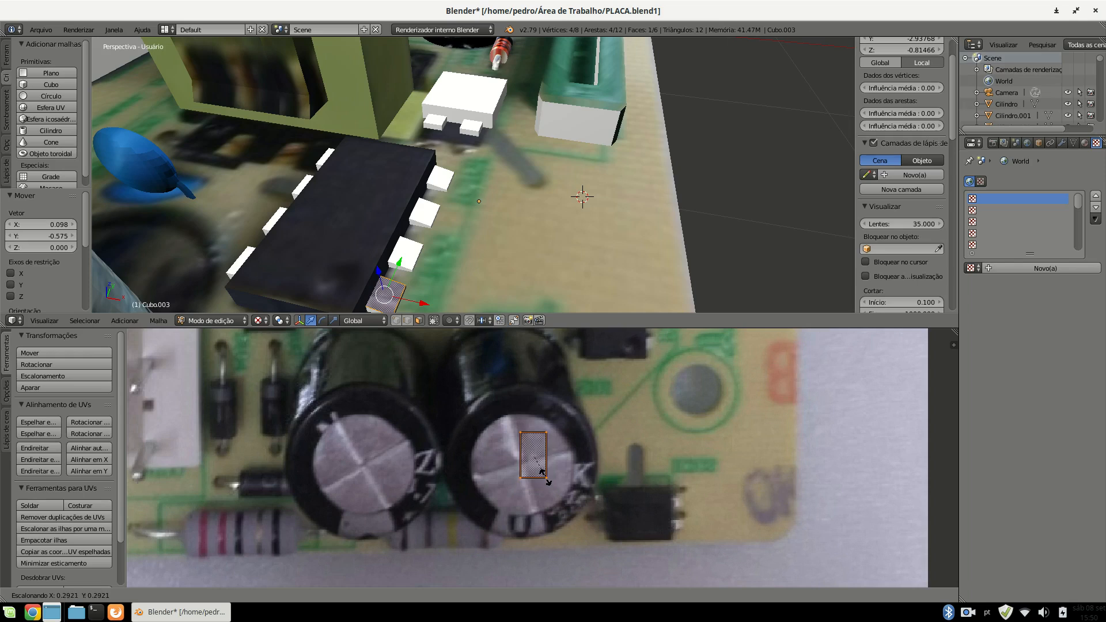
{"action": "left_click", "coordinate": [545, 475]}
{"action": "key", "text": "g"}
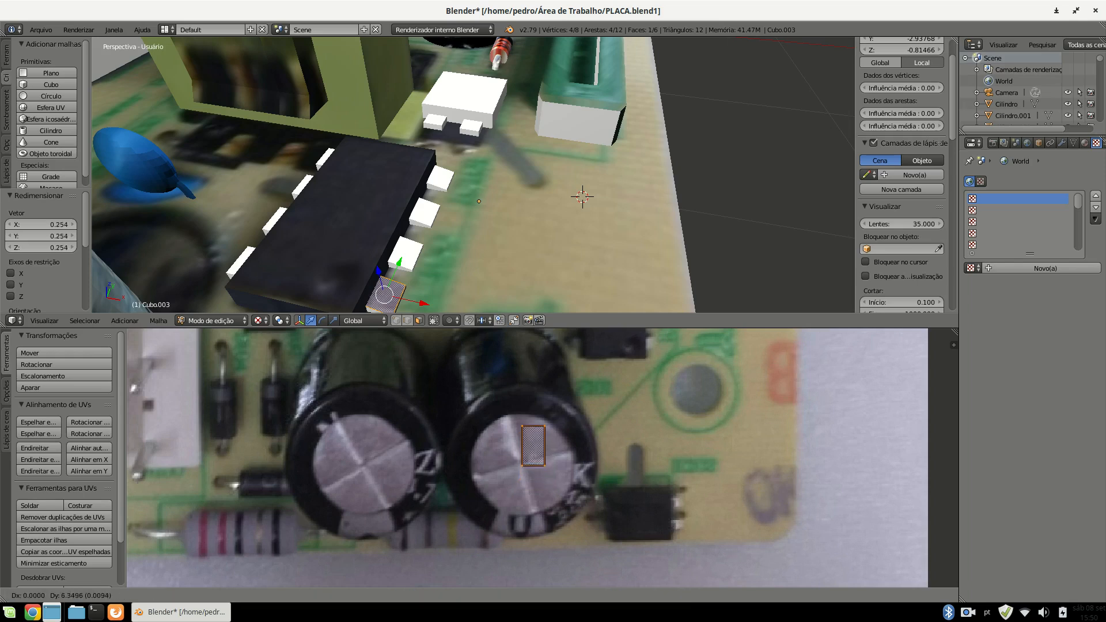
{"action": "left_click", "coordinate": [545, 464]}
Rotate the pin face's UVs by -12° to fit between the silver top's crease lines, and leave mesh editing.
{"action": "scroll", "coordinate": [544, 464], "scroll_direction": "up", "scroll_amount": 4}
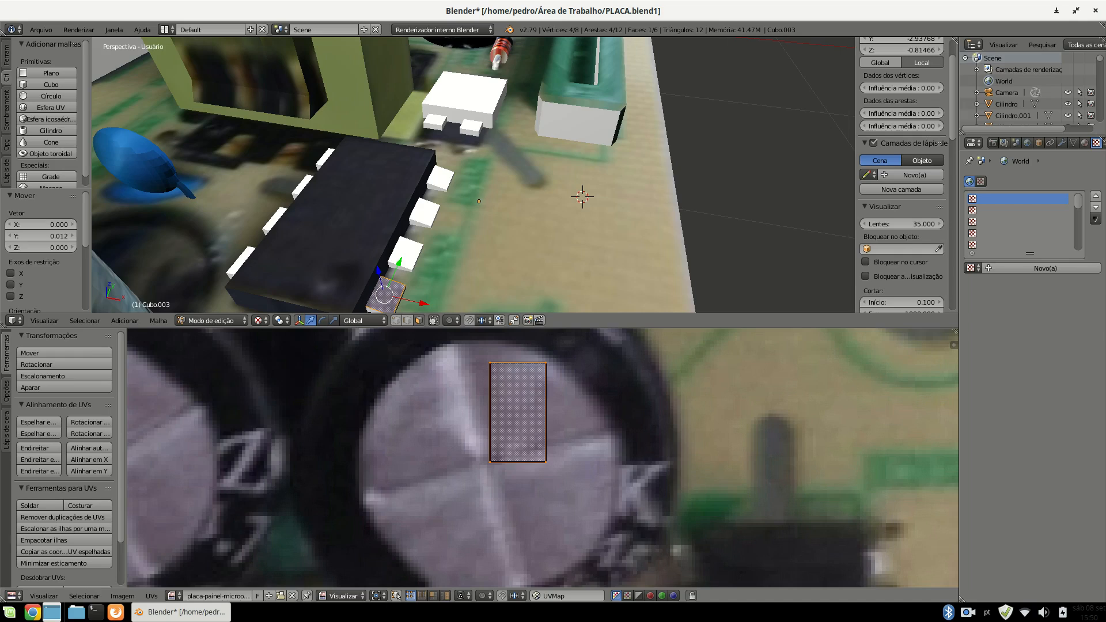
{"action": "key", "text": "r"}
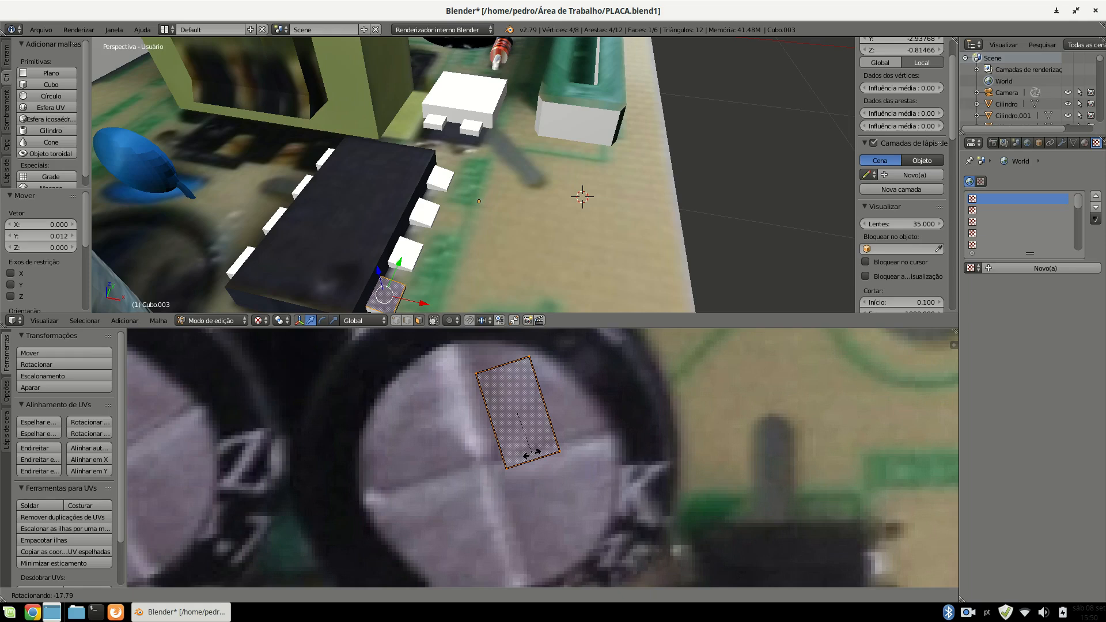
{"action": "left_click", "coordinate": [526, 456]}
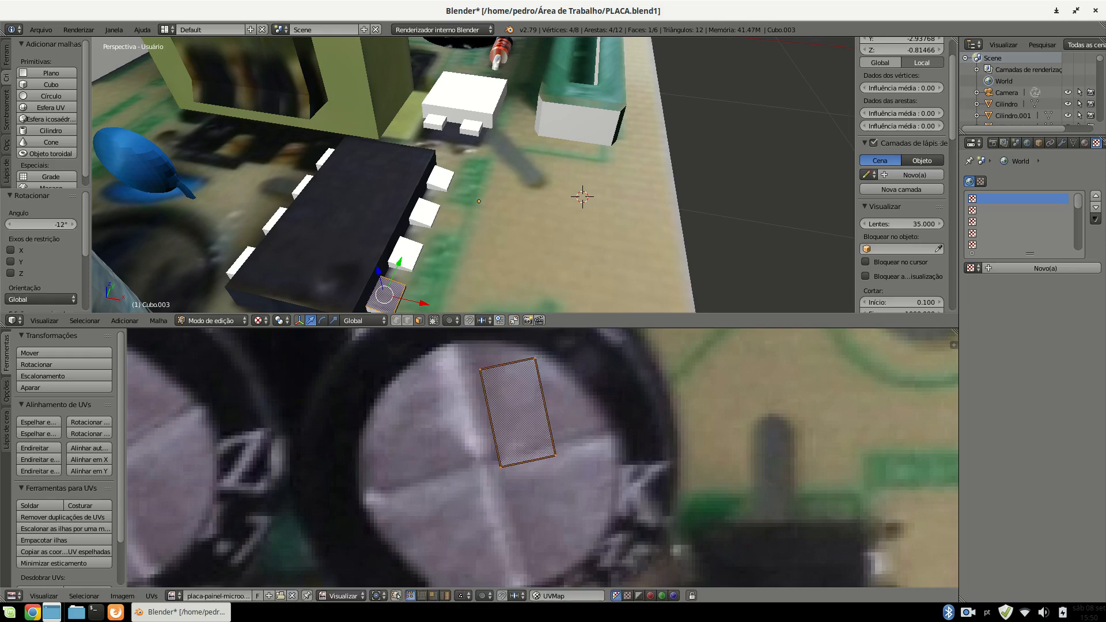
{"action": "key", "text": "Tab"}
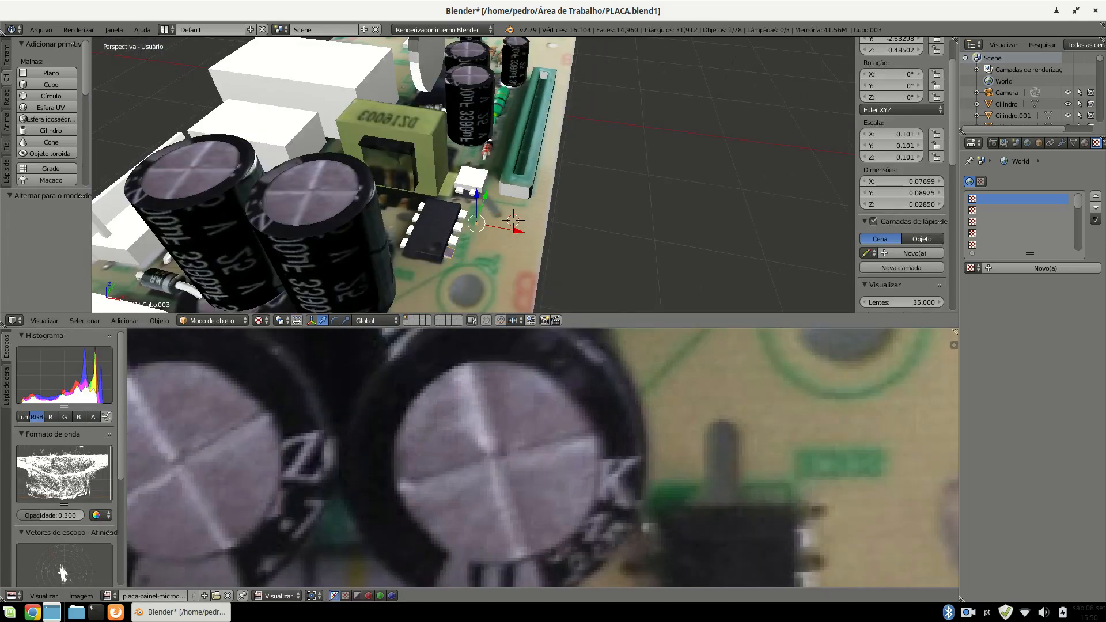
Delete the white pin next to the textured corner pin and select the textured pin.
{"action": "scroll", "coordinate": [473, 242], "scroll_direction": "up", "scroll_amount": 3}
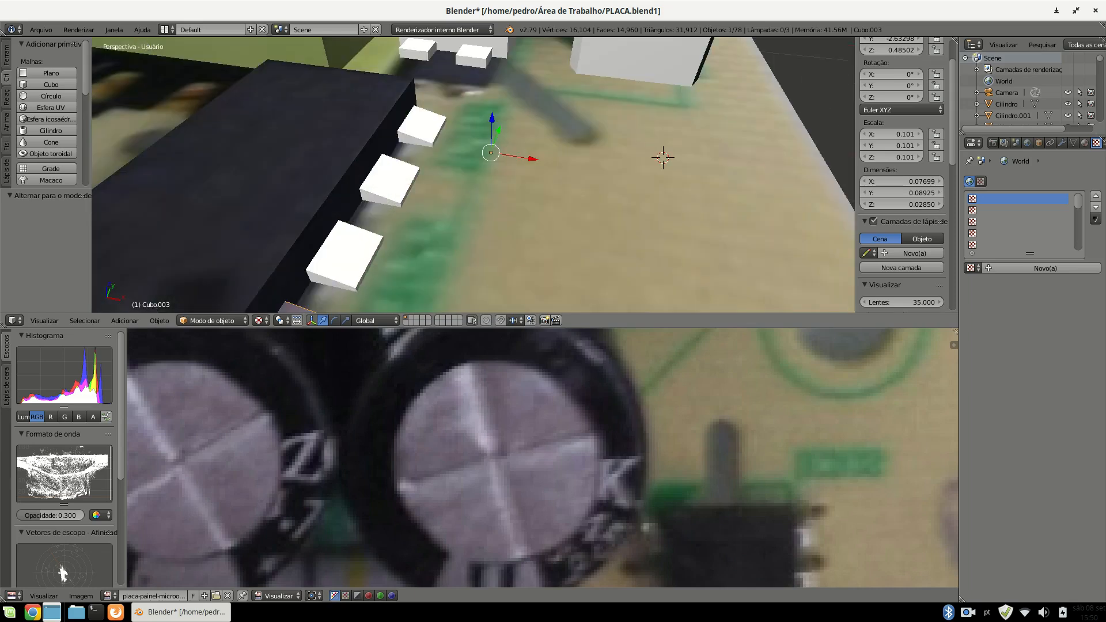
{"action": "scroll", "coordinate": [473, 173], "scroll_direction": "down", "scroll_amount": 3}
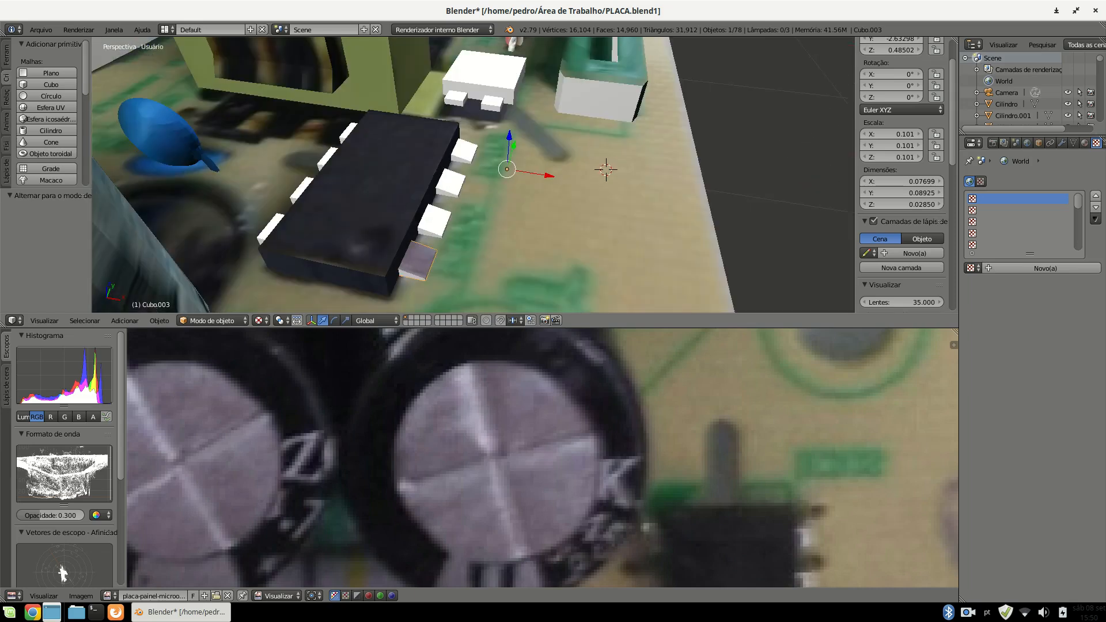
{"action": "key", "text": "shift+d"}
{"action": "key", "text": "Delete"}
{"action": "right_click", "coordinate": [419, 260]}
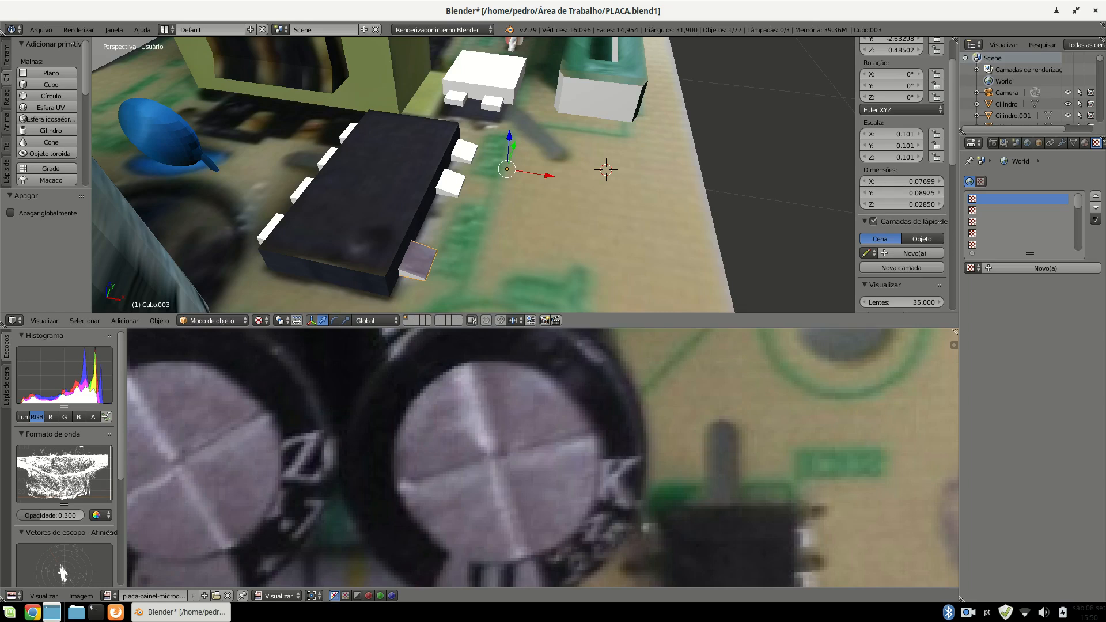